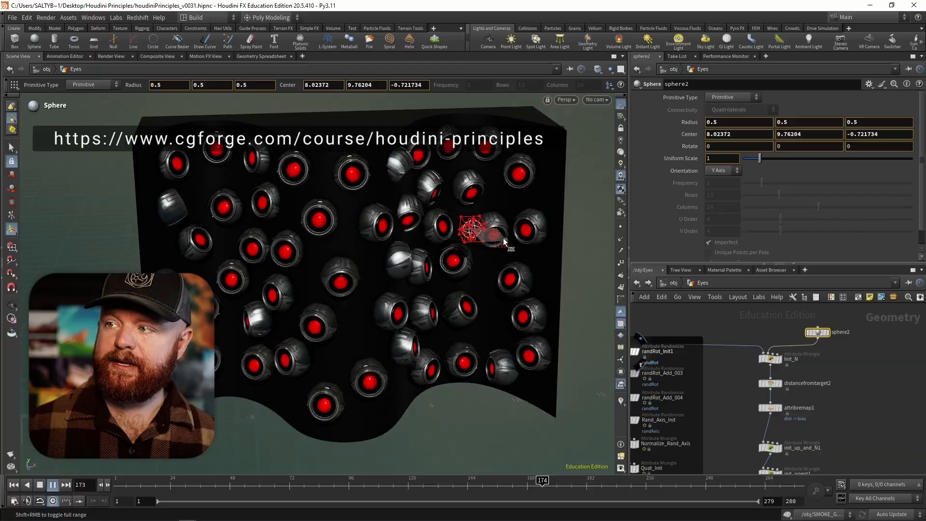
pyautogui.moveTo(503, 239); pyautogui.dragTo(493, 323)
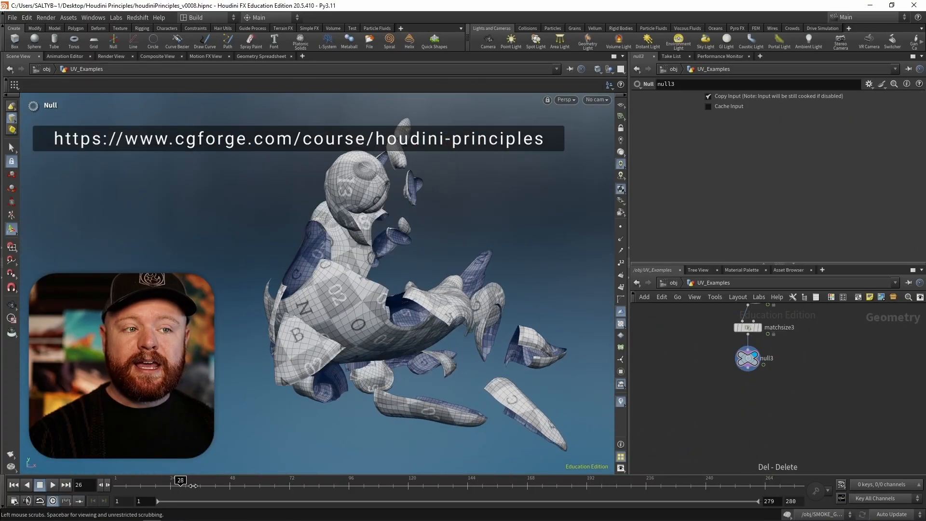
pyautogui.moveTo(193, 486); pyautogui.dragTo(315, 483)
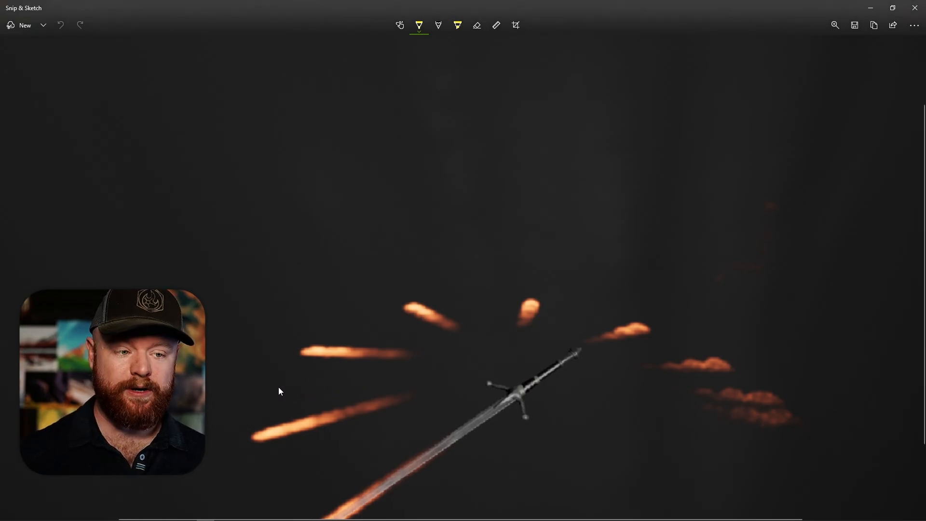
# Mark the gaps between the flame trails with five yellow pen strokes and erase those strokes again.
pyautogui.moveTo(279, 385); pyautogui.dragTo(366, 384)
pyautogui.moveTo(367, 321); pyautogui.dragTo(425, 336)
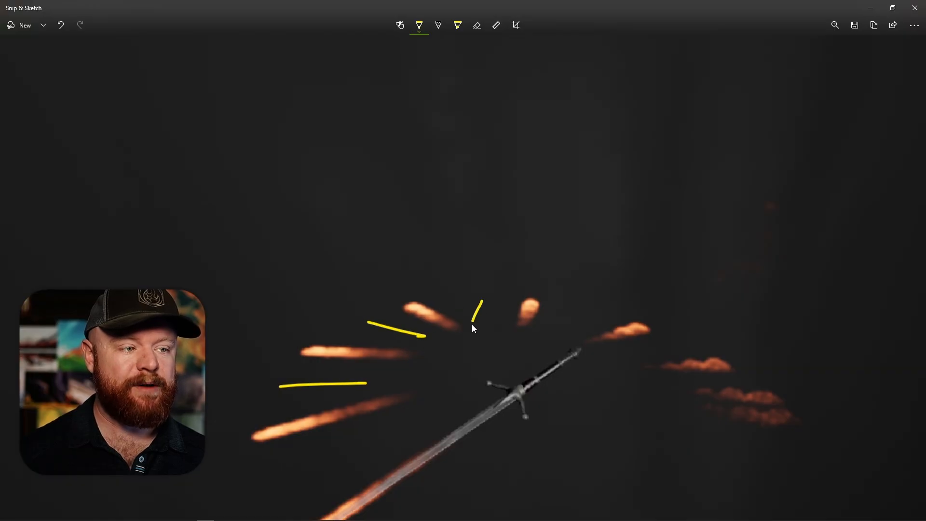
pyautogui.moveTo(585, 311); pyautogui.dragTo(556, 335)
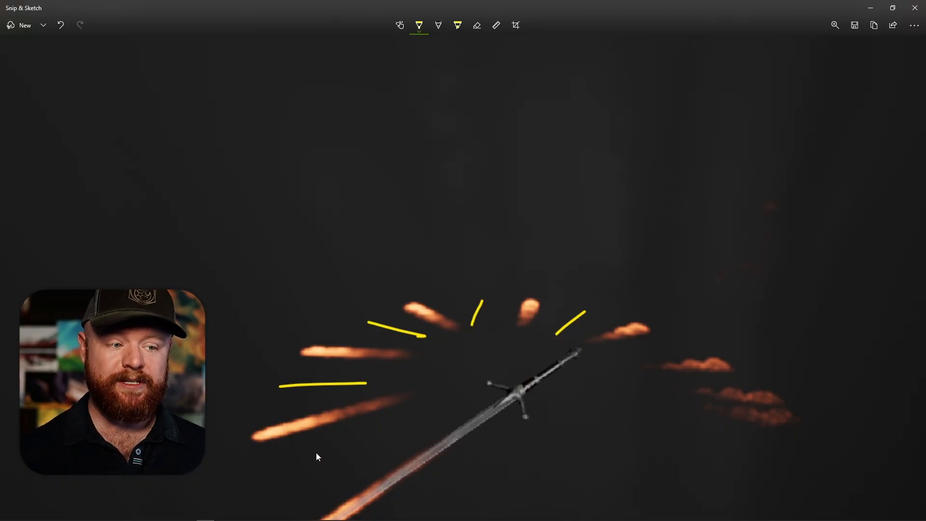
pyautogui.moveTo(312, 471); pyautogui.dragTo(380, 435)
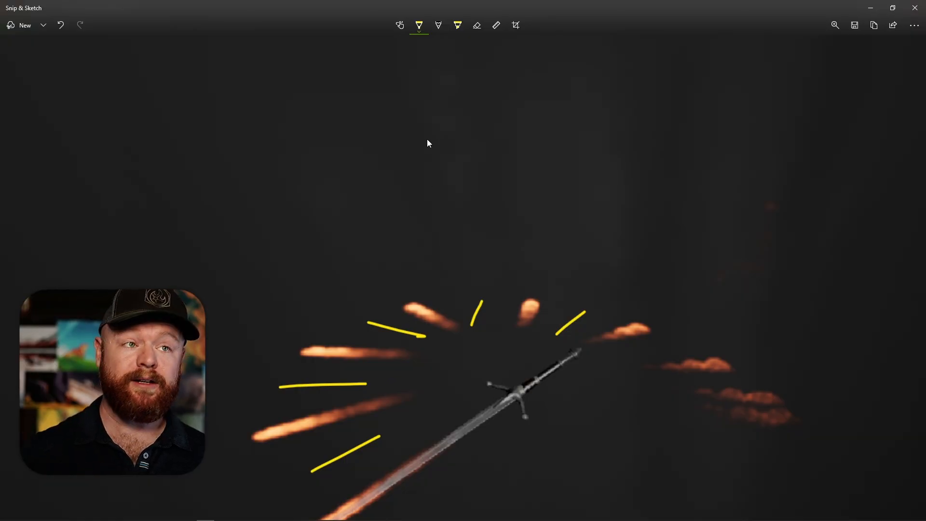
pyautogui.click(476, 27)
pyautogui.moveTo(358, 458)
pyautogui.mouseDown()
pyautogui.moveTo(413, 326)
pyautogui.moveTo(516, 316)
pyautogui.moveTo(480, 254)
pyautogui.mouseUp()
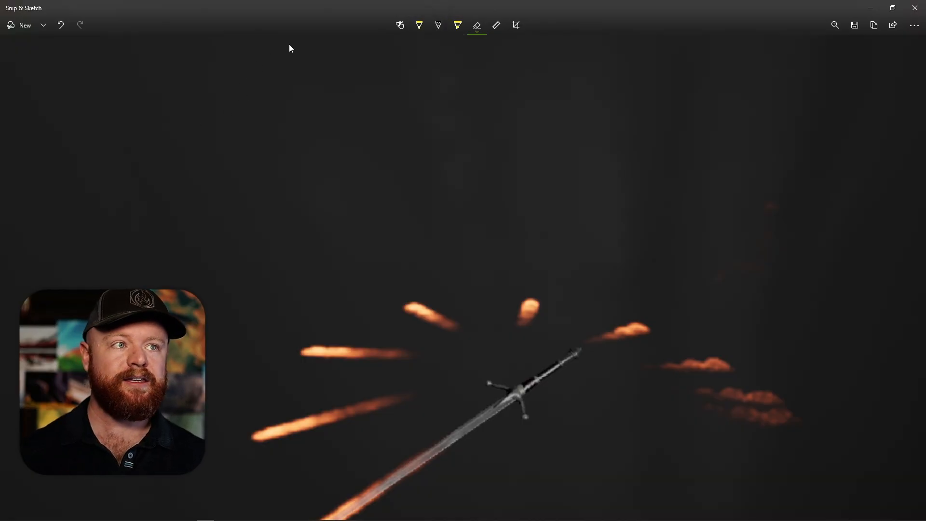
# Draw a jagged yellow flame outline with two small arrows over the horizontal flame trail and erase the drawing again.
pyautogui.click(423, 29)
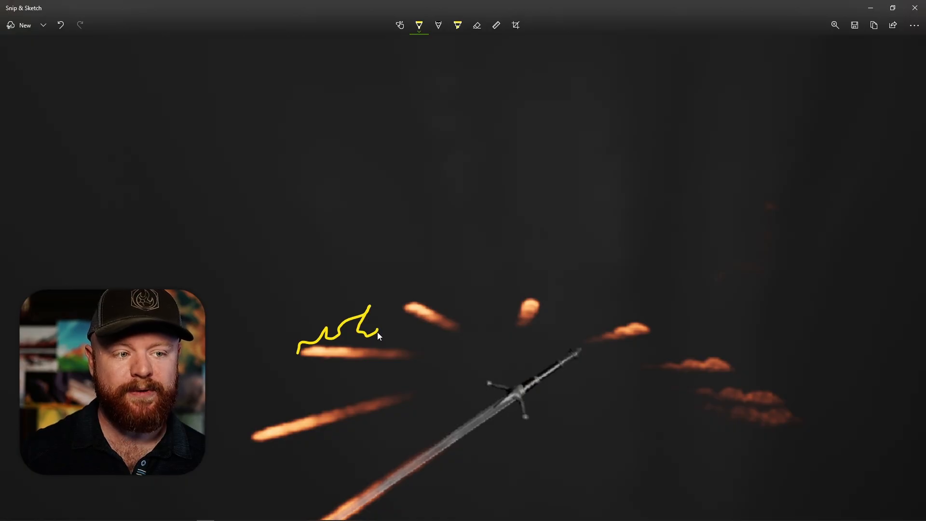
pyautogui.moveTo(413, 347); pyautogui.dragTo(413, 354)
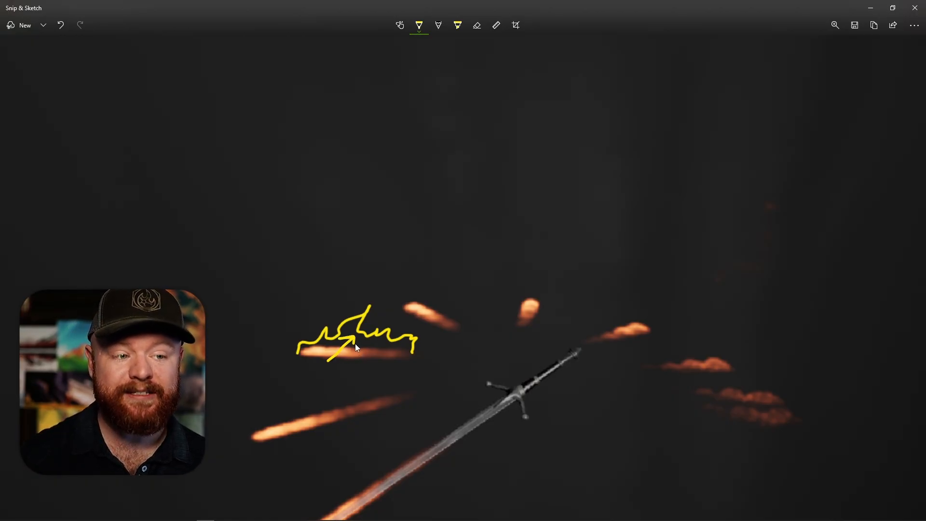
pyautogui.moveTo(354, 361); pyautogui.dragTo(378, 344)
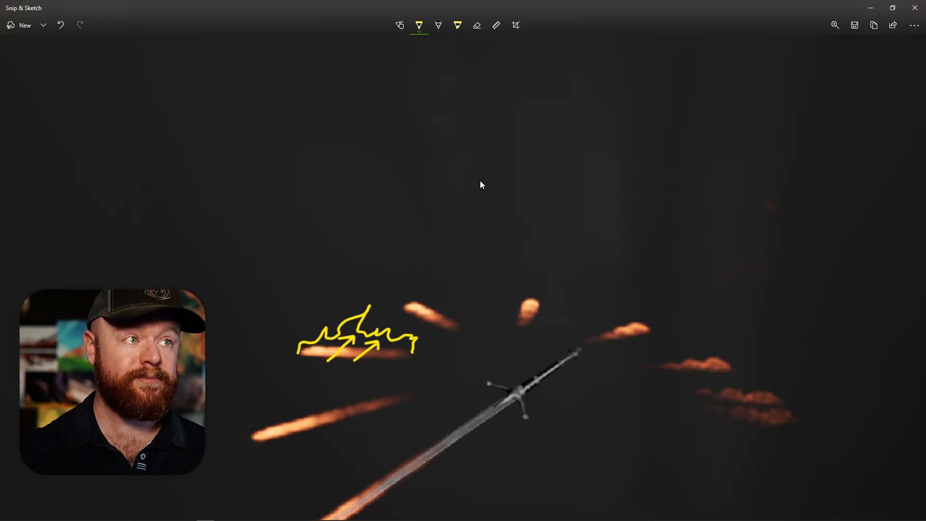
pyautogui.click(470, 28)
pyautogui.moveTo(351, 352)
pyautogui.mouseDown()
pyautogui.moveTo(346, 340)
pyautogui.moveTo(403, 317)
pyautogui.mouseUp()
# Sketch an upright yellow sword above the flame trails, with a longer arrow near its tip and a shorter one lower on the blade.
pyautogui.click(424, 27)
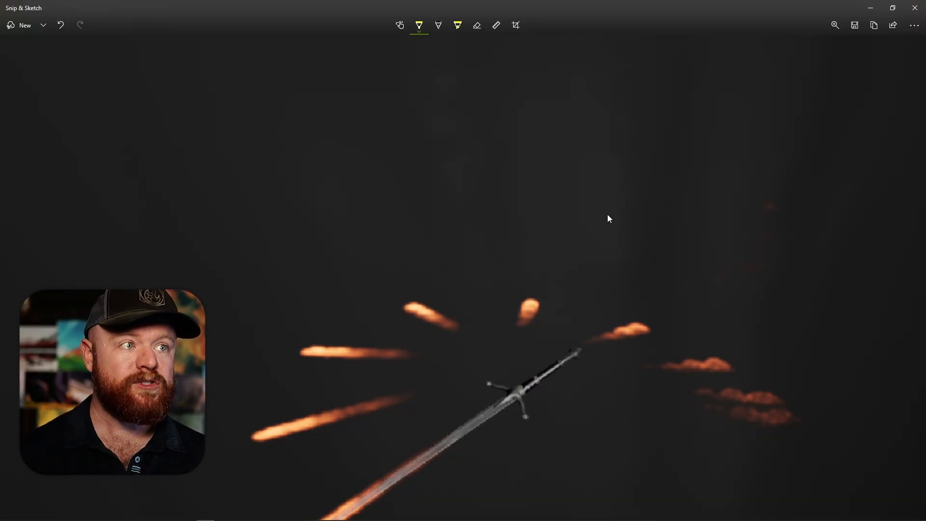
pyautogui.moveTo(524, 277); pyautogui.dragTo(512, 276)
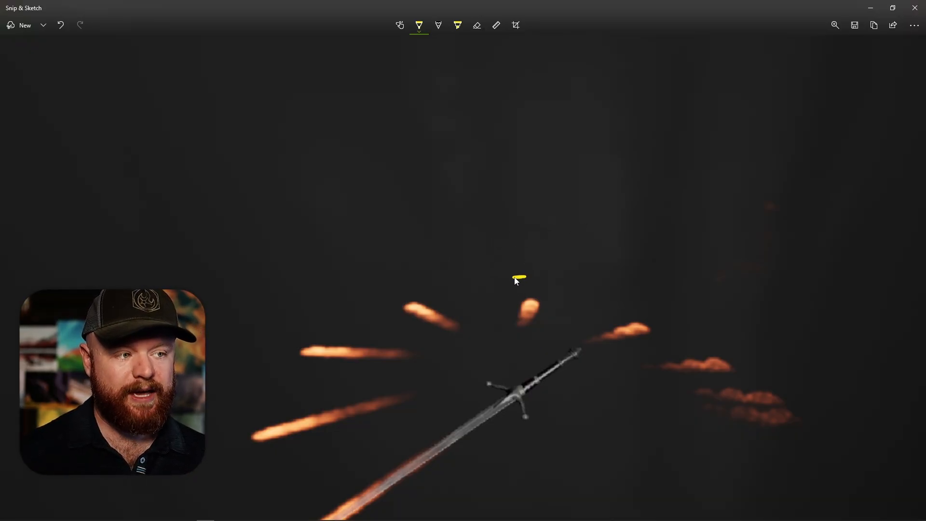
pyautogui.moveTo(487, 234)
pyautogui.mouseDown()
pyautogui.moveTo(547, 232)
pyautogui.moveTo(510, 118)
pyautogui.moveTo(510, 80)
pyautogui.moveTo(513, 226)
pyautogui.moveTo(522, 227)
pyautogui.moveTo(510, 83)
pyautogui.mouseUp()
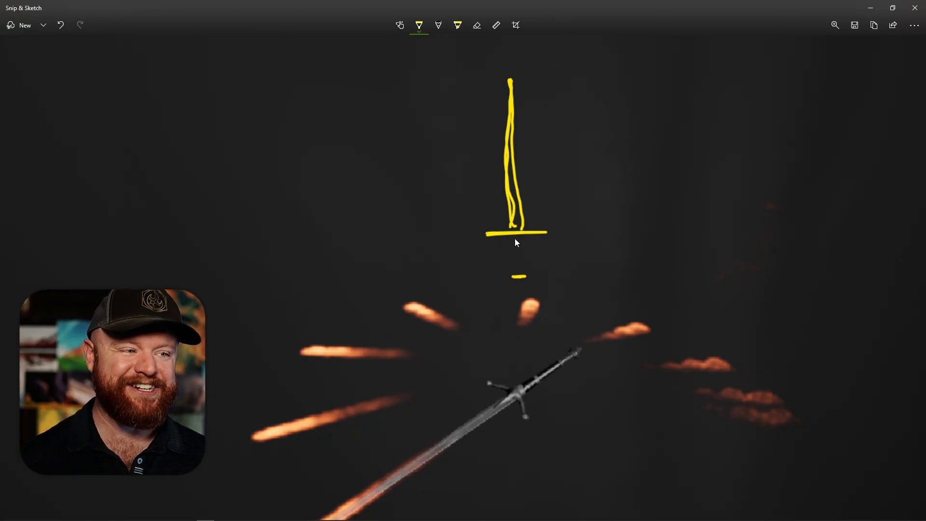
pyautogui.moveTo(512, 260)
pyautogui.mouseDown()
pyautogui.moveTo(512, 270)
pyautogui.moveTo(524, 269)
pyautogui.moveTo(509, 261)
pyautogui.moveTo(515, 235)
pyautogui.mouseUp()
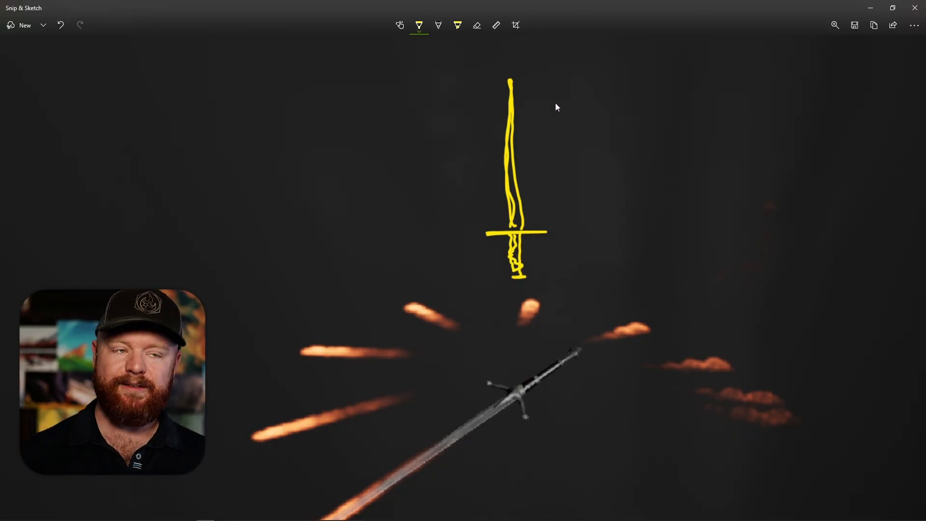
pyautogui.moveTo(512, 102); pyautogui.dragTo(550, 111)
pyautogui.moveTo(512, 181); pyautogui.dragTo(543, 184)
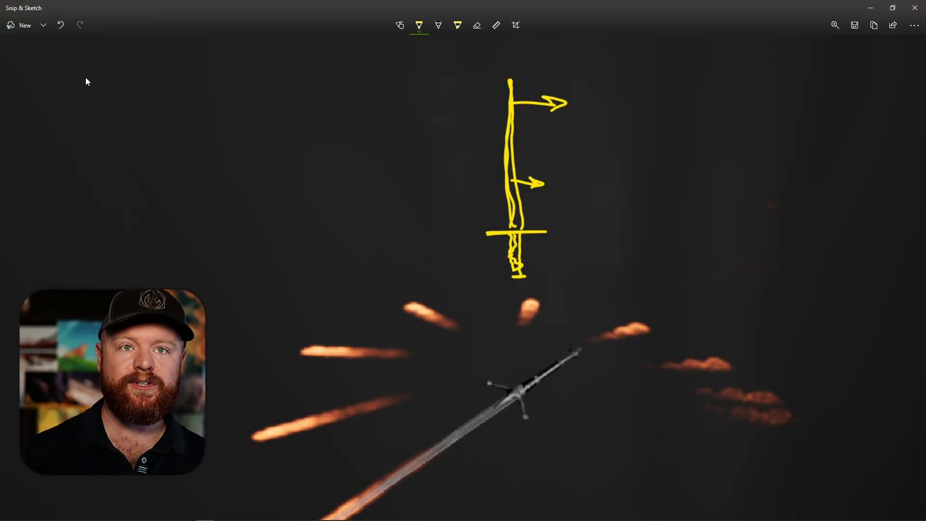
# Handwrite "1. Freeze Sword" as the first line of a list beside the sword sketch.
pyautogui.moveTo(93, 68)
pyautogui.mouseDown()
pyautogui.moveTo(98, 87)
pyautogui.moveTo(132, 83)
pyautogui.mouseUp()
pyautogui.moveTo(131, 61)
pyautogui.mouseDown()
pyautogui.moveTo(149, 60)
pyautogui.moveTo(142, 71)
pyautogui.mouseUp()
pyautogui.moveTo(146, 82)
pyautogui.mouseDown()
pyautogui.moveTo(199, 74)
pyautogui.moveTo(241, 82)
pyautogui.mouseUp()
pyautogui.moveTo(298, 72); pyautogui.dragTo(318, 72)
pyautogui.moveTo(334, 73); pyautogui.dragTo(329, 83)
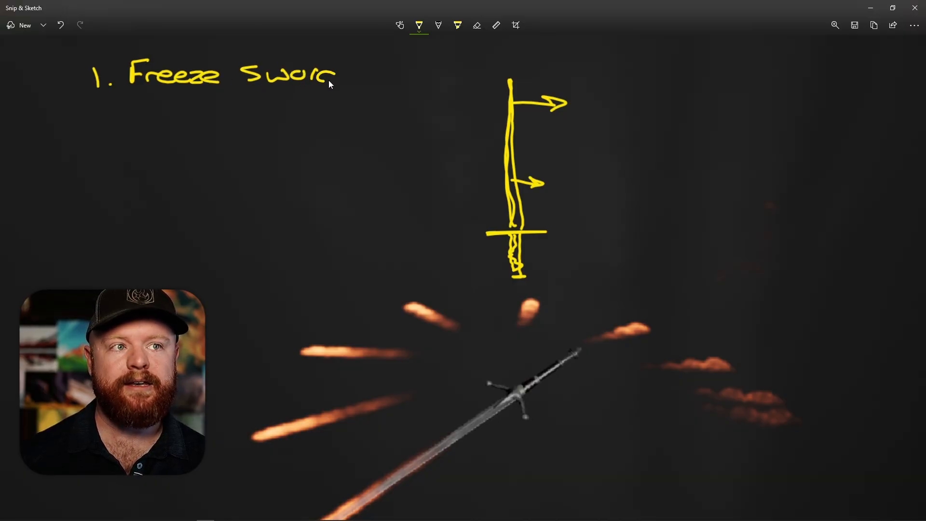
# Handwrite the second list item, "2. Apply v based on movement", below the first line.
pyautogui.click(124, 120)
pyautogui.moveTo(113, 111)
pyautogui.mouseDown()
pyautogui.moveTo(116, 120)
pyautogui.moveTo(161, 111)
pyautogui.moveTo(220, 115)
pyautogui.mouseUp()
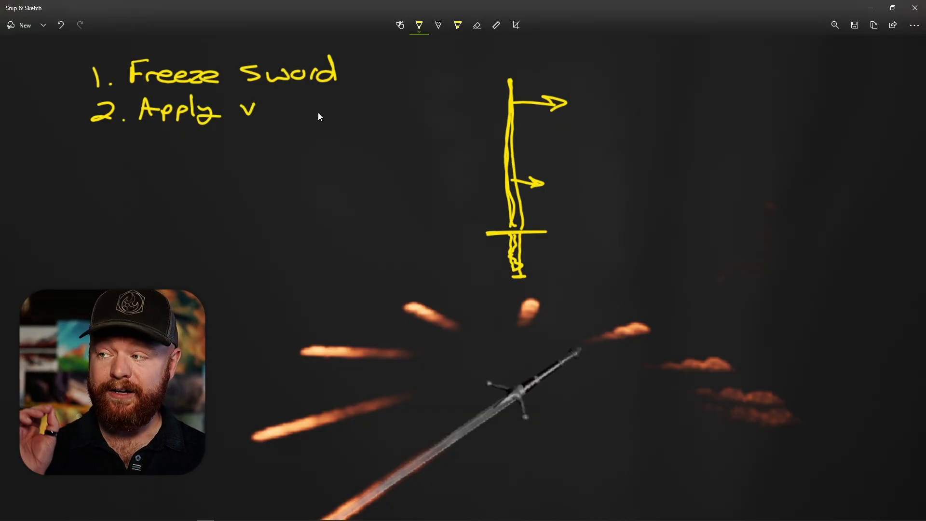
pyautogui.moveTo(286, 95)
pyautogui.mouseDown()
pyautogui.moveTo(295, 116)
pyautogui.moveTo(347, 116)
pyautogui.mouseUp()
pyautogui.moveTo(359, 107)
pyautogui.mouseDown()
pyautogui.moveTo(358, 98)
pyautogui.moveTo(412, 119)
pyautogui.mouseUp()
pyautogui.moveTo(175, 139); pyautogui.dragTo(271, 152)
pyautogui.moveTo(279, 129)
pyautogui.mouseDown()
pyautogui.moveTo(281, 153)
pyautogui.moveTo(286, 138)
pyautogui.mouseUp()
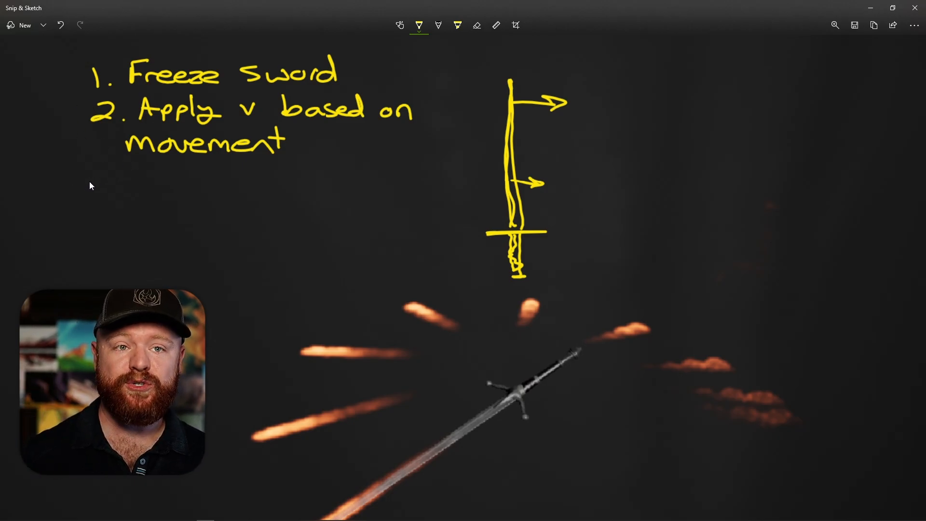
# Handwrite the third list item, "3. Re-apply xforms to fire", beneath the second item.
pyautogui.moveTo(106, 183); pyautogui.dragTo(98, 193)
pyautogui.click(124, 195)
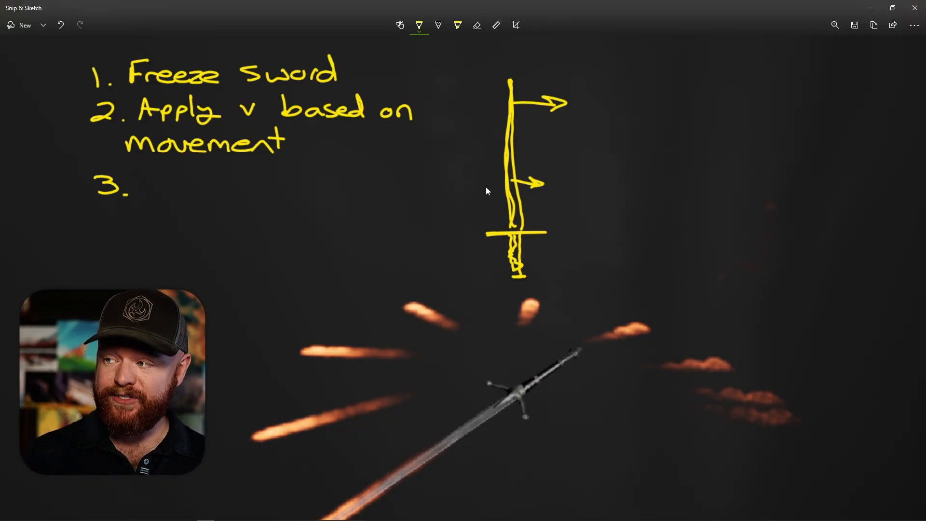
pyautogui.moveTo(158, 185)
pyautogui.mouseDown()
pyautogui.moveTo(221, 198)
pyautogui.moveTo(255, 190)
pyautogui.moveTo(264, 203)
pyautogui.moveTo(325, 185)
pyautogui.moveTo(328, 171)
pyautogui.moveTo(335, 186)
pyautogui.moveTo(362, 195)
pyautogui.mouseUp()
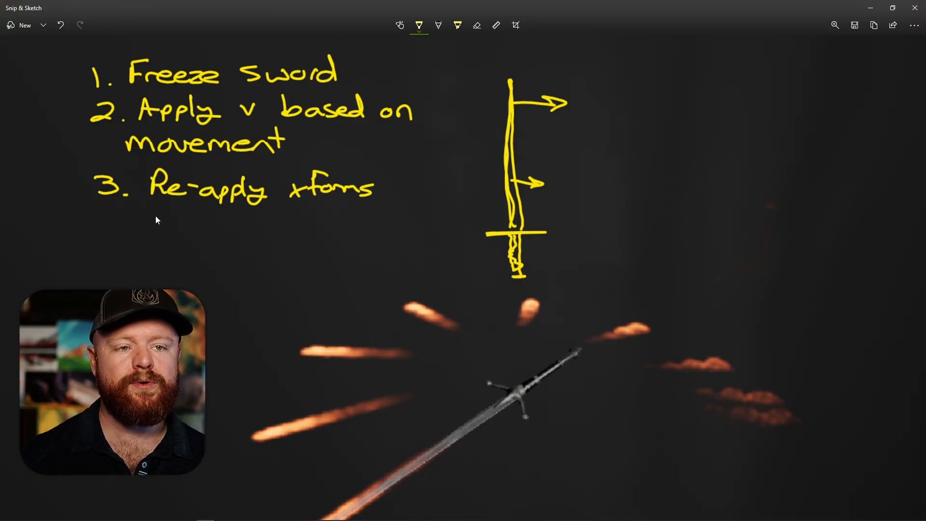
pyautogui.moveTo(150, 207); pyautogui.dragTo(155, 226)
pyautogui.moveTo(144, 214); pyautogui.dragTo(221, 229)
pyautogui.moveTo(224, 229); pyautogui.dragTo(252, 227)
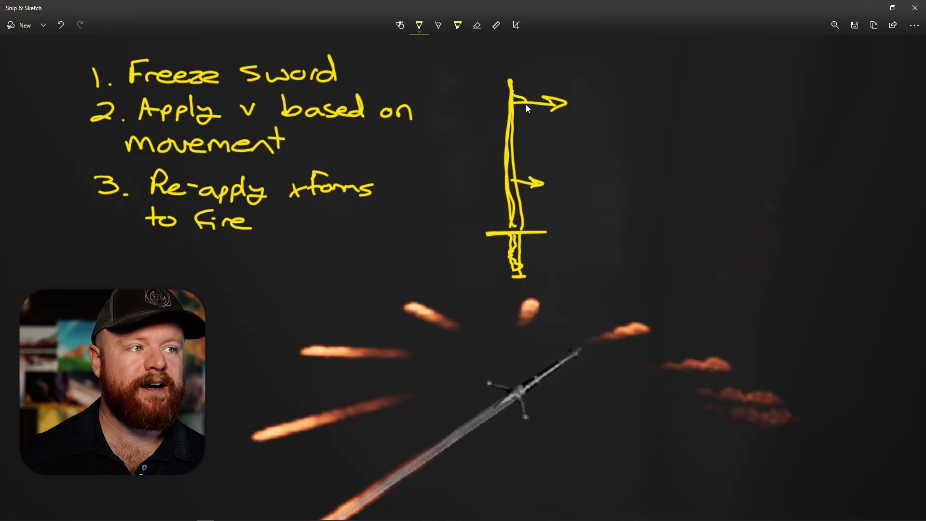
# Draw a jagged flame outline along the sketched blade, between the two arrows.
pyautogui.moveTo(533, 162); pyautogui.dragTo(537, 186)
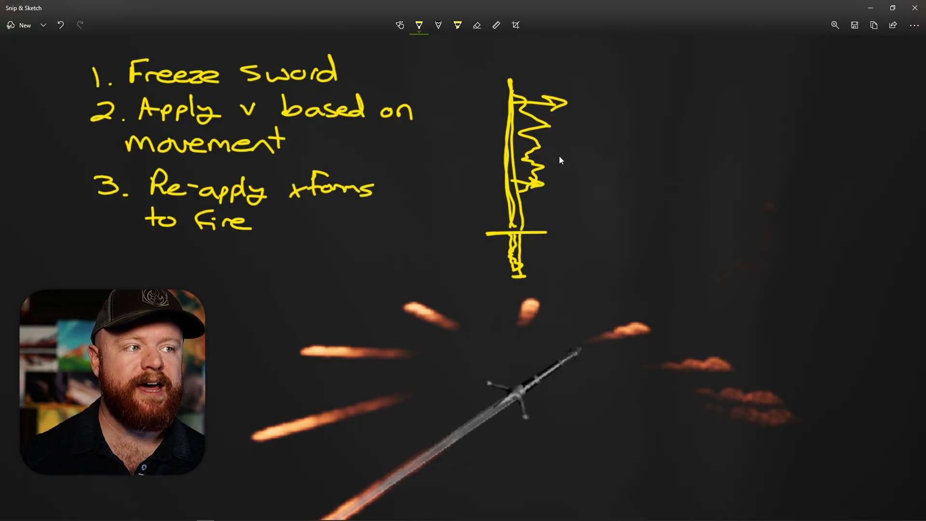
pyautogui.moveTo(404, 395)
pyautogui.mouseDown()
pyautogui.moveTo(422, 428)
pyautogui.moveTo(423, 414)
pyautogui.mouseUp()
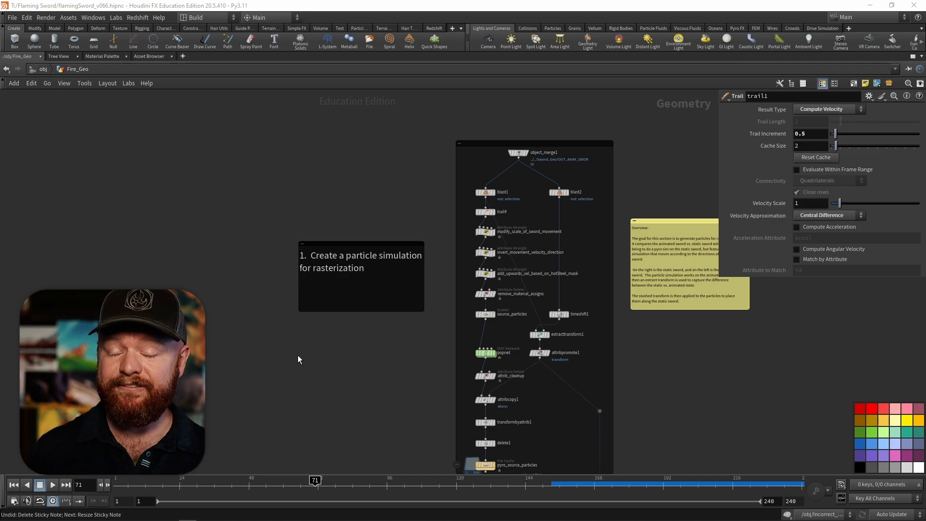
# Switch to Houdini and review the four labelled stages of the Fire_Geo network, from particle simulation to shading and rendering prep.
pyautogui.moveTo(280, 449); pyautogui.dragTo(268, 290, button='middle')
pyautogui.moveTo(239, 360); pyautogui.dragTo(216, 242, button='middle')
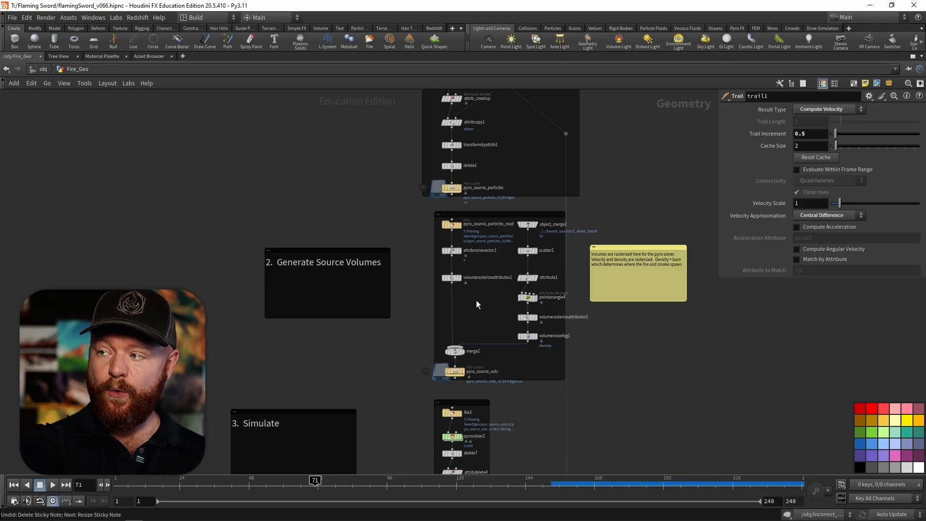
pyautogui.moveTo(301, 331); pyautogui.dragTo(297, 183, button='middle')
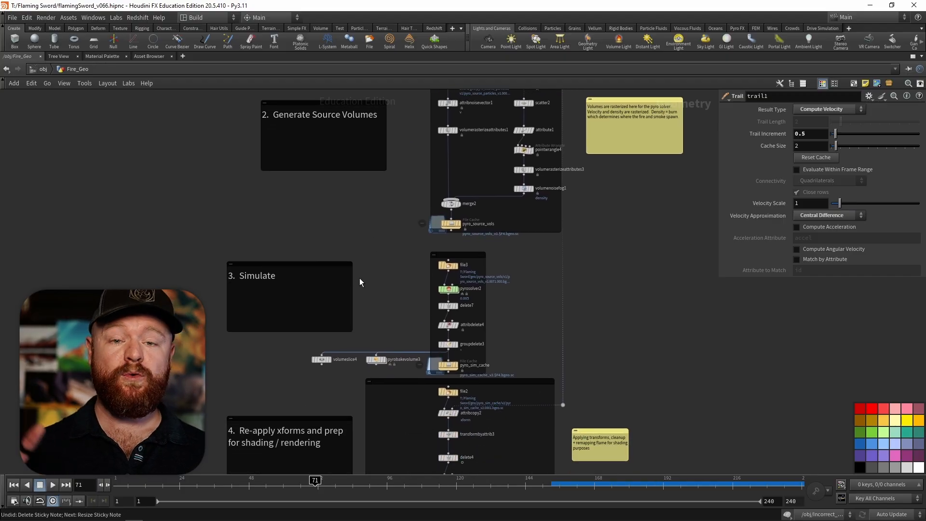
pyautogui.moveTo(178, 393); pyautogui.dragTo(156, 169, button='middle')
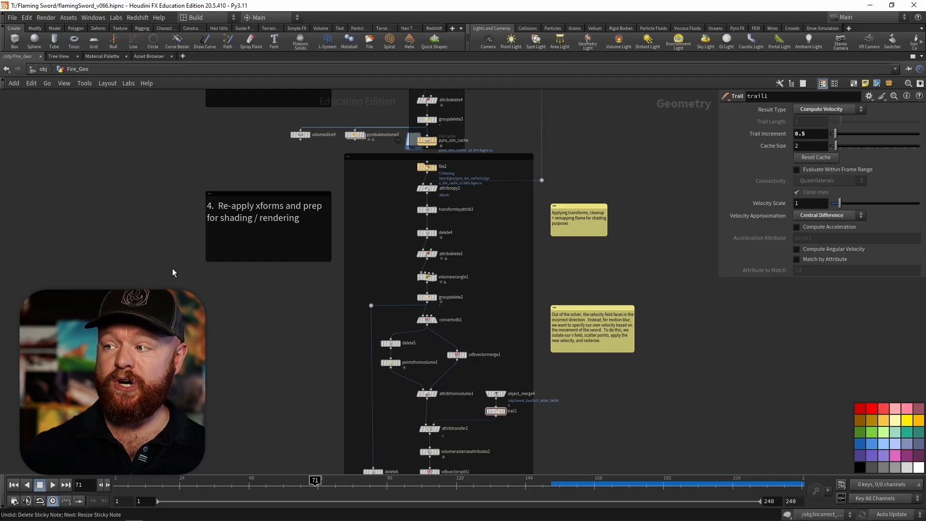
pyautogui.moveTo(172, 268); pyautogui.dragTo(220, 388, button='middle')
pyautogui.scroll(-5, 188, 112)
pyautogui.moveTo(211, 109); pyautogui.dragTo(216, 345, button='middle')
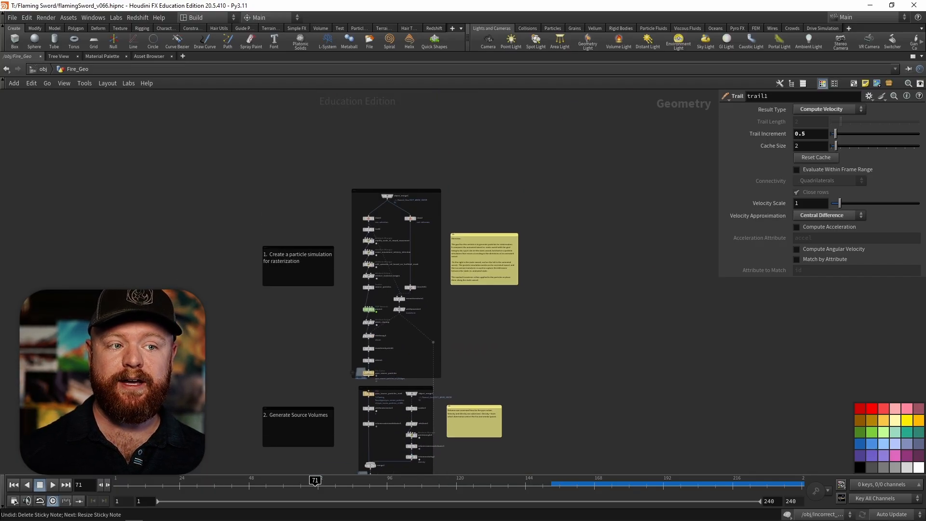
# Duplicate the connected object_merge1, blast1 and trail4 nodes into the empty area beside the yellow overview note.
pyautogui.scroll(5, 216, 289)
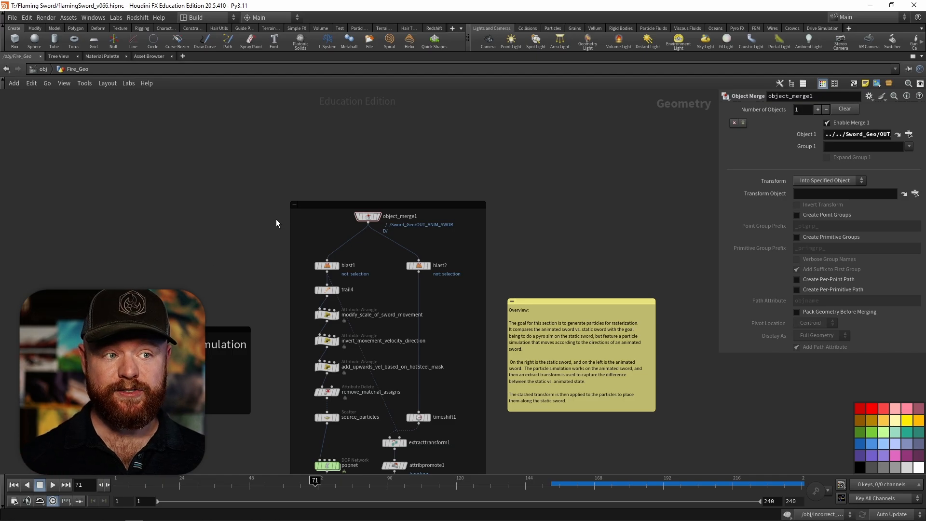
pyautogui.moveTo(244, 213); pyautogui.dragTo(384, 226)
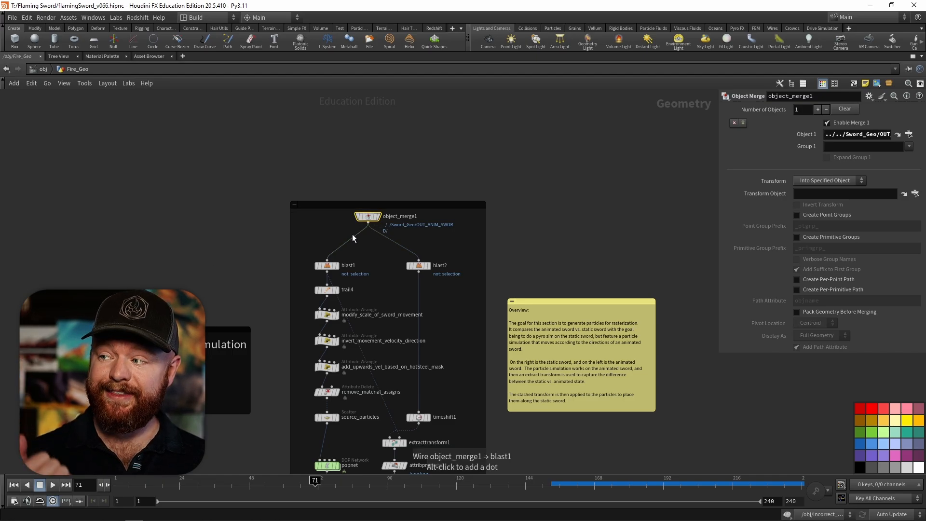
pyautogui.moveTo(228, 215); pyautogui.dragTo(370, 292)
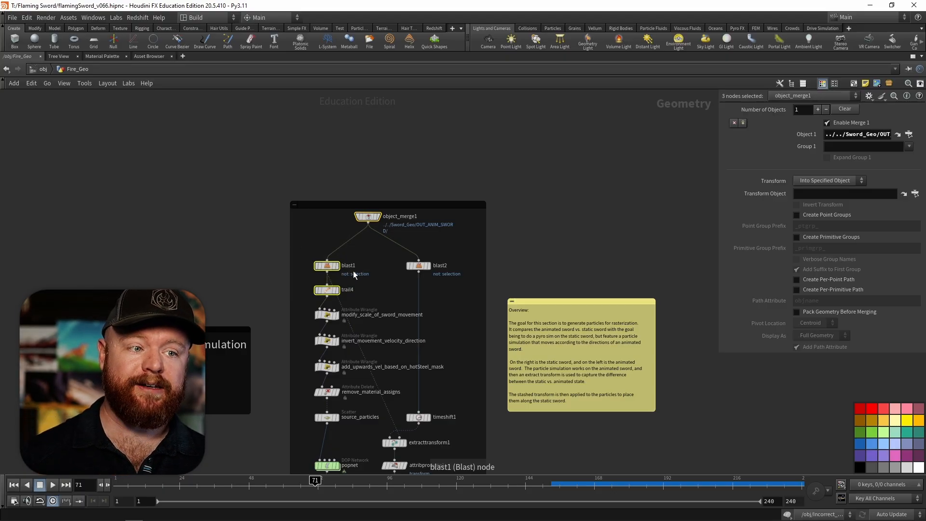
pyautogui.moveTo(370, 285); pyautogui.dragTo(266, 283, button='middle')
pyautogui.keyDown('alt'); pyautogui.moveTo(225, 268); pyautogui.dragTo(644, 275); pyautogui.keyUp('alt')
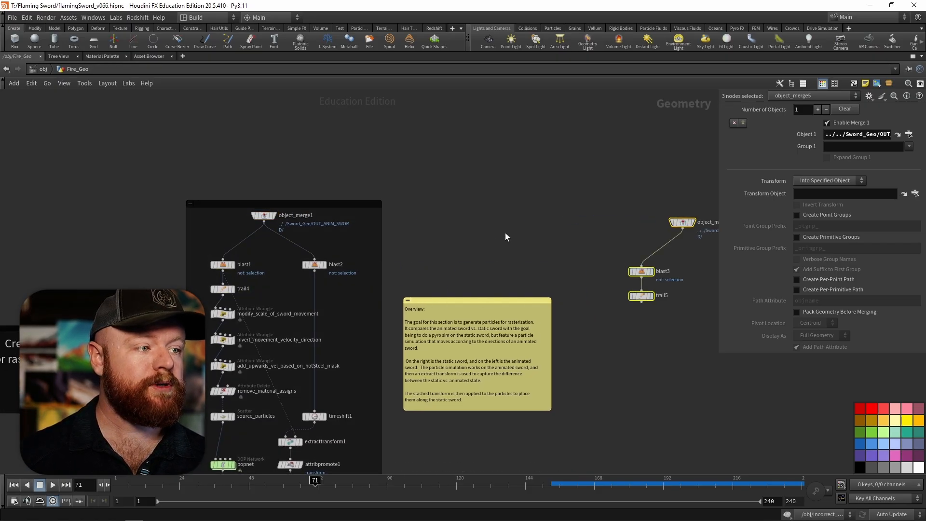
# Line up the copied blast3 and trail5 nodes vertically beneath object_merge5.
pyautogui.moveTo(507, 235); pyautogui.dragTo(235, 233, button='middle')
pyautogui.moveTo(413, 225); pyautogui.dragTo(545, 226)
pyautogui.click(465, 224)
pyautogui.moveTo(454, 223); pyautogui.dragTo(242, 221, button='middle')
pyautogui.scroll(4, 242, 221)
pyautogui.moveTo(272, 276); pyautogui.dragTo(385, 385)
pyautogui.moveTo(328, 330); pyautogui.dragTo(409, 292)
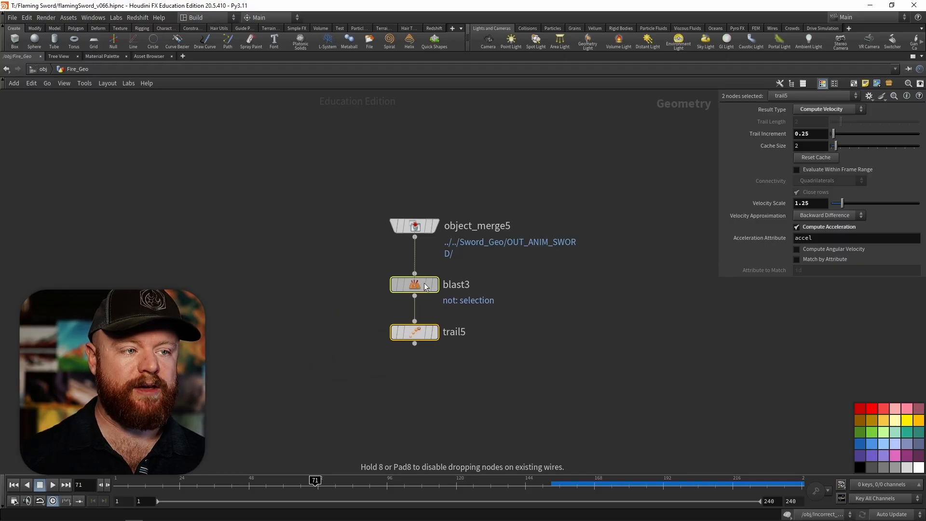
# Display the trail5 node's output in the viewport and set the timeline to frame 1.
pyautogui.moveTo(365, 319); pyautogui.dragTo(308, 291, button='middle')
pyautogui.click(308, 292)
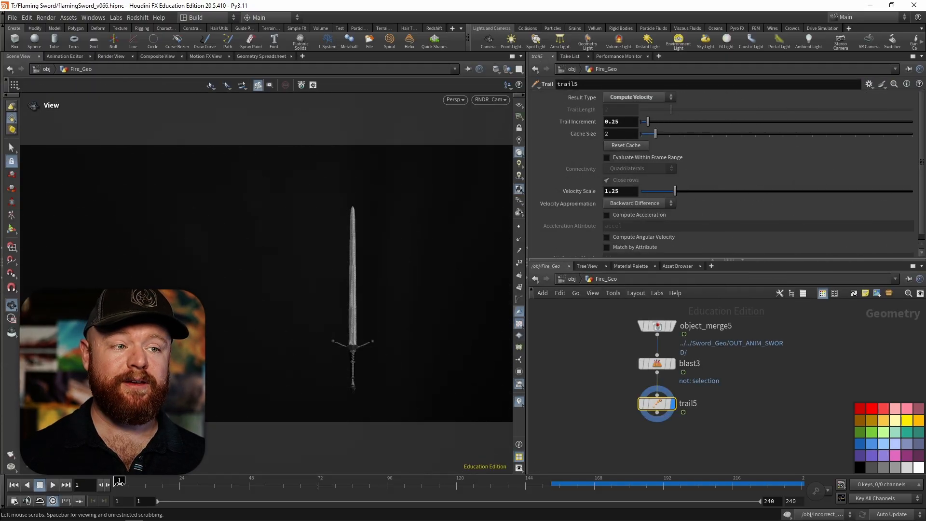
pyautogui.moveTo(122, 481)
pyautogui.mouseDown()
pyautogui.moveTo(173, 482)
pyautogui.moveTo(115, 481)
pyautogui.mouseUp()
# Visualize the hotSteel_mask attribute from trail5's node information and switch off material display in the viewport.
pyautogui.click(632, 407)
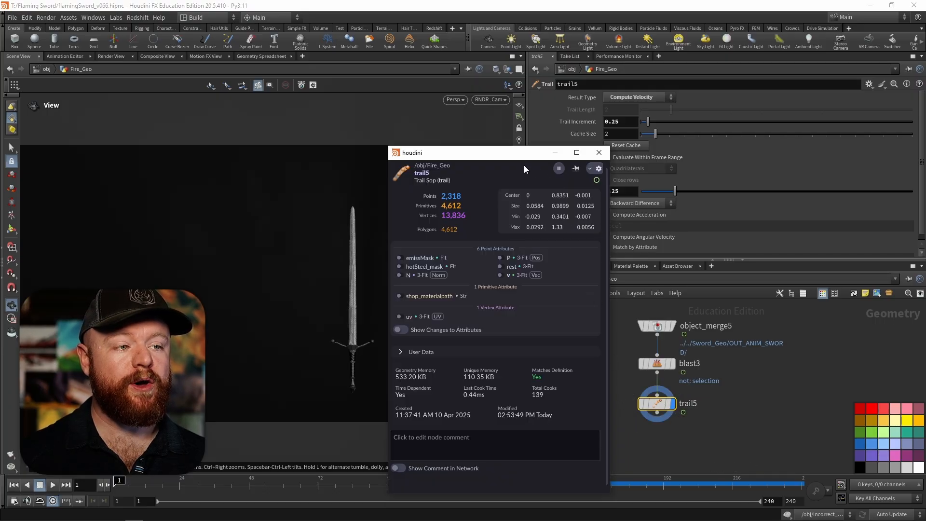
pyautogui.moveTo(515, 158); pyautogui.dragTo(529, 157)
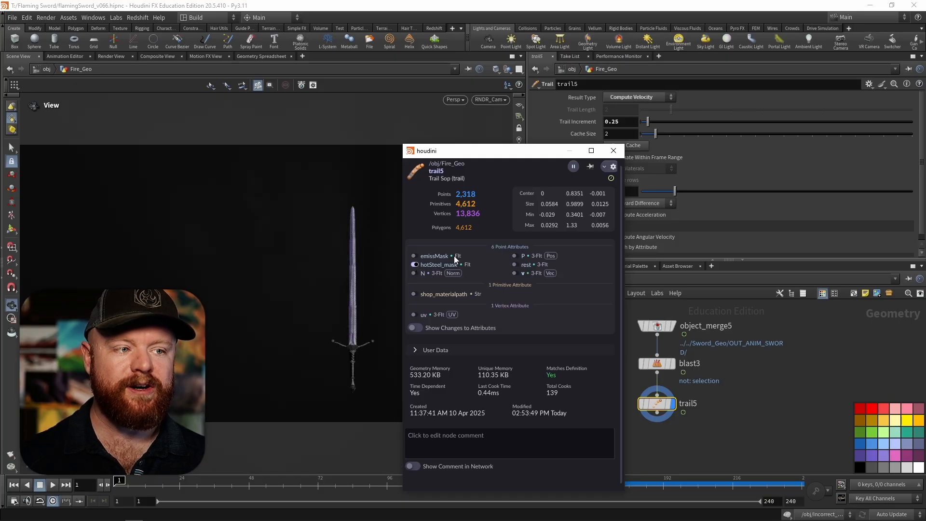
pyautogui.click(613, 151)
pyautogui.click(519, 192)
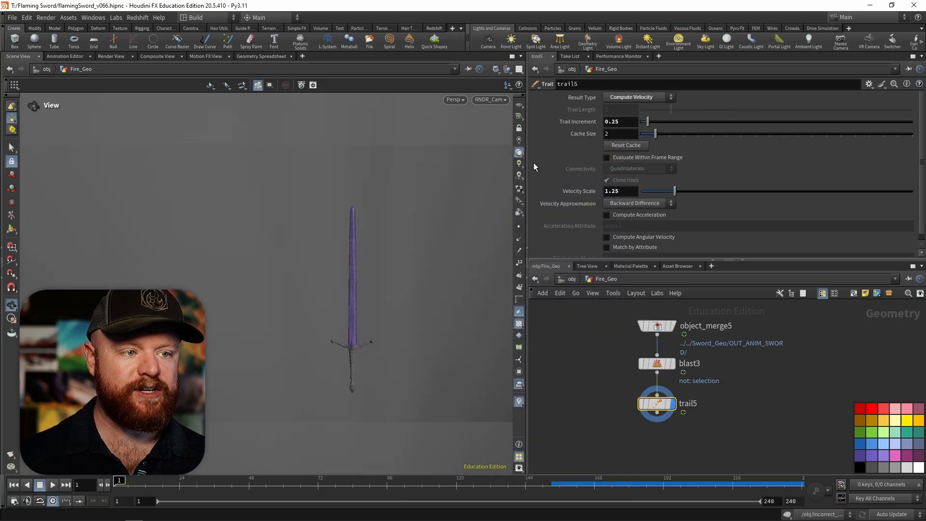
# Isolate the trail5 blade in the viewport and scrub between frames 1 and 97 to examine hotSteel_mask along it.
pyautogui.click(519, 192)
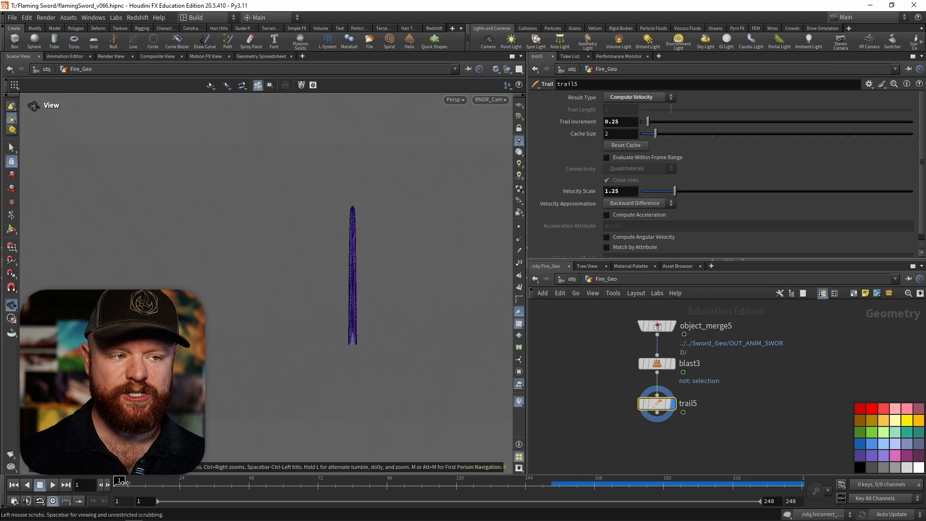
pyautogui.moveTo(118, 481); pyautogui.dragTo(390, 481)
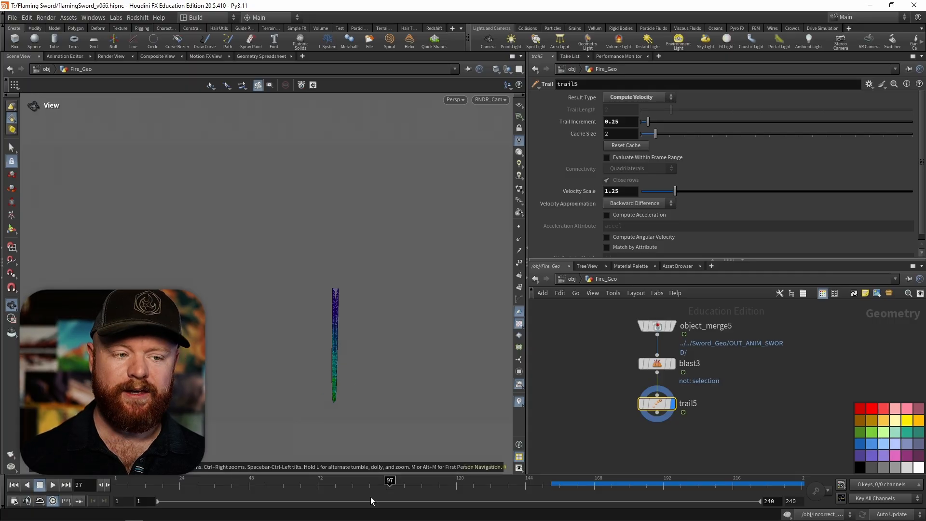
pyautogui.moveTo(374, 483); pyautogui.dragTo(80, 479)
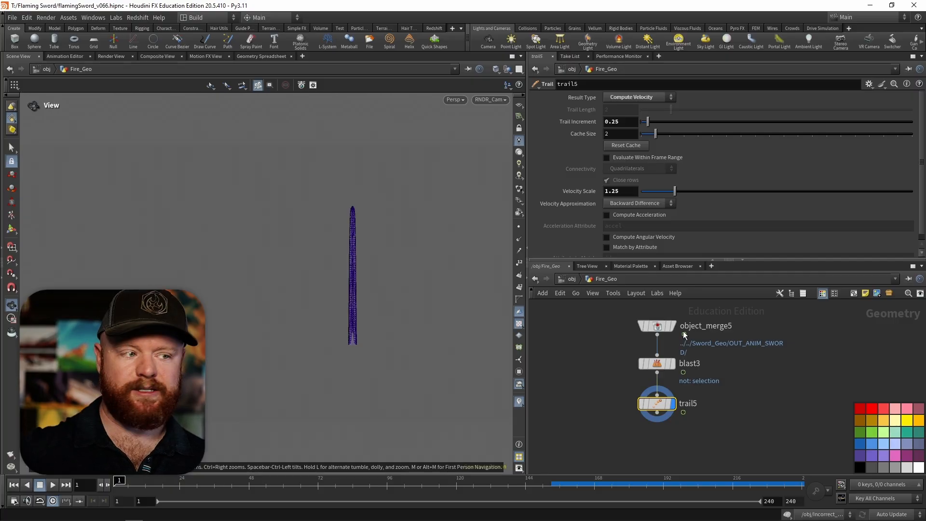
# Hide the network's color palette and add a POP Network node wired beneath trail5, leaving a gap between them.
pyautogui.moveTo(601, 390); pyautogui.dragTo(602, 377, button='middle')
pyautogui.press('c')
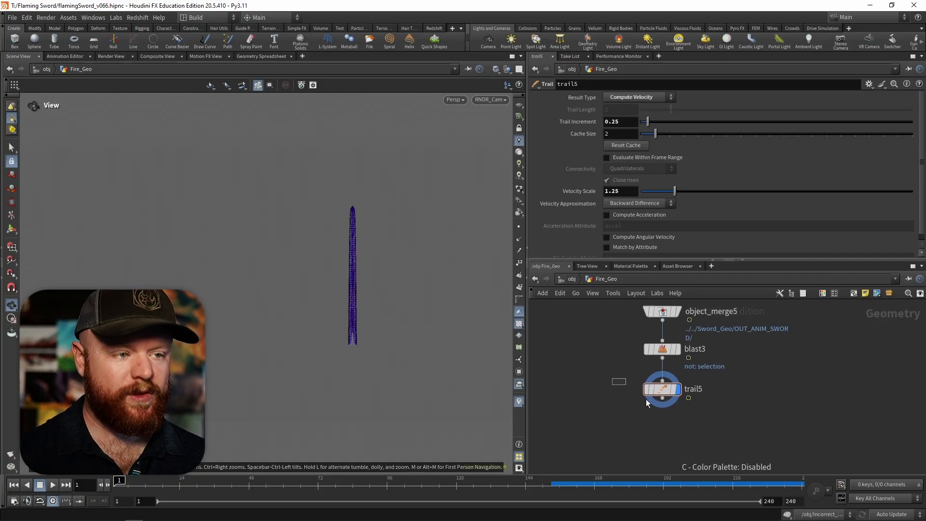
pyautogui.press('Tab')
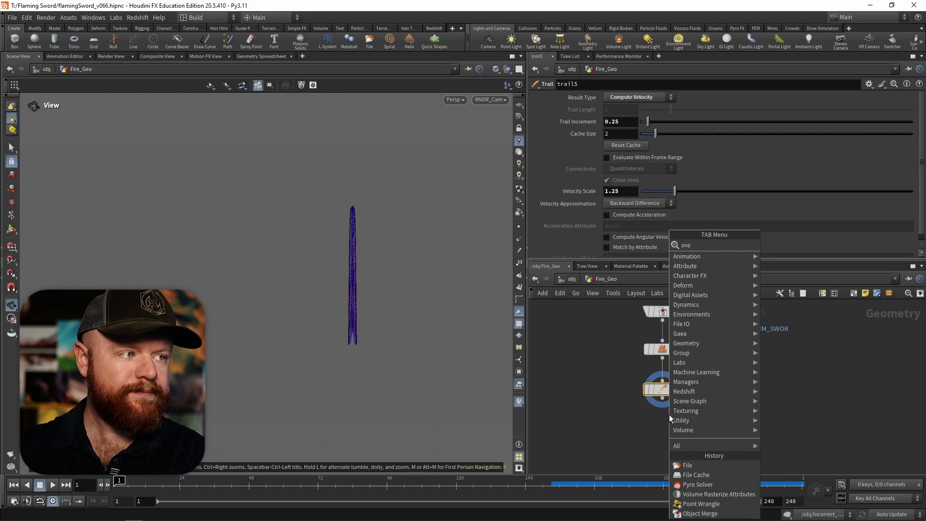
pyautogui.write('pop n')
pyautogui.press('Return')
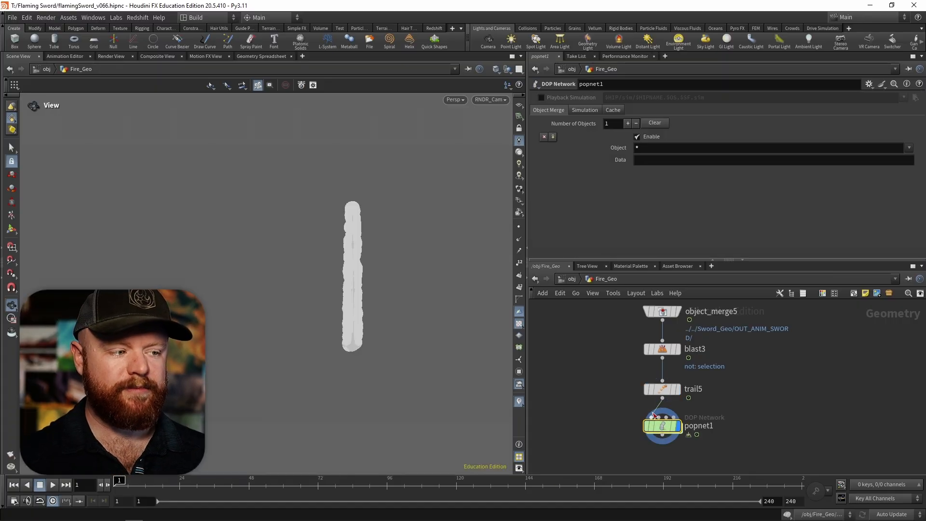
pyautogui.moveTo(662, 428); pyautogui.dragTo(662, 442)
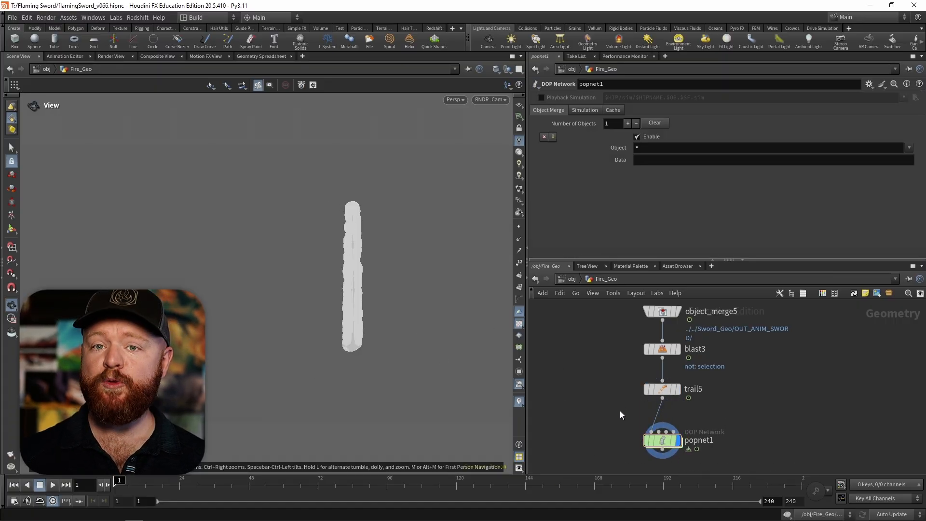
# Insert an Attribute Delete node between trail5 and popnet1 and pick the attribute it removes.
pyautogui.press('Tab')
pyautogui.write('attrib')
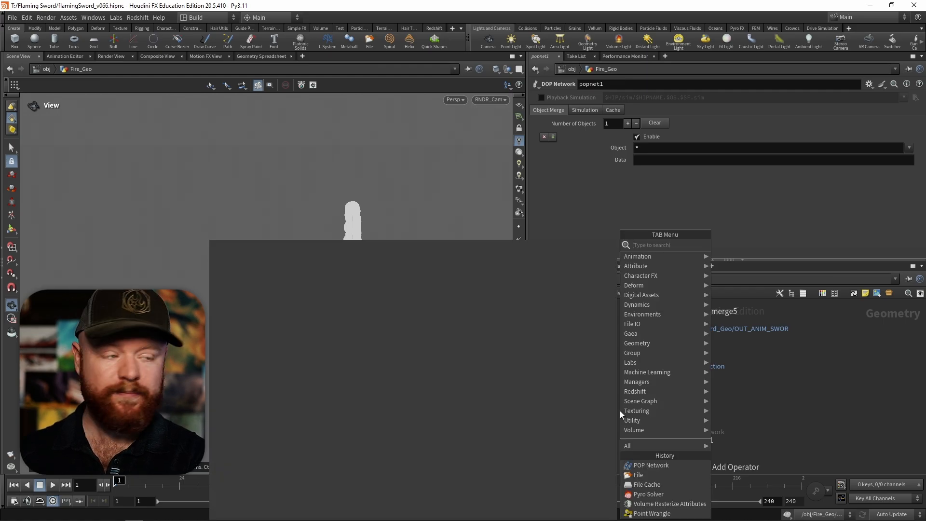
pyautogui.write(' del')
pyautogui.press('Return')
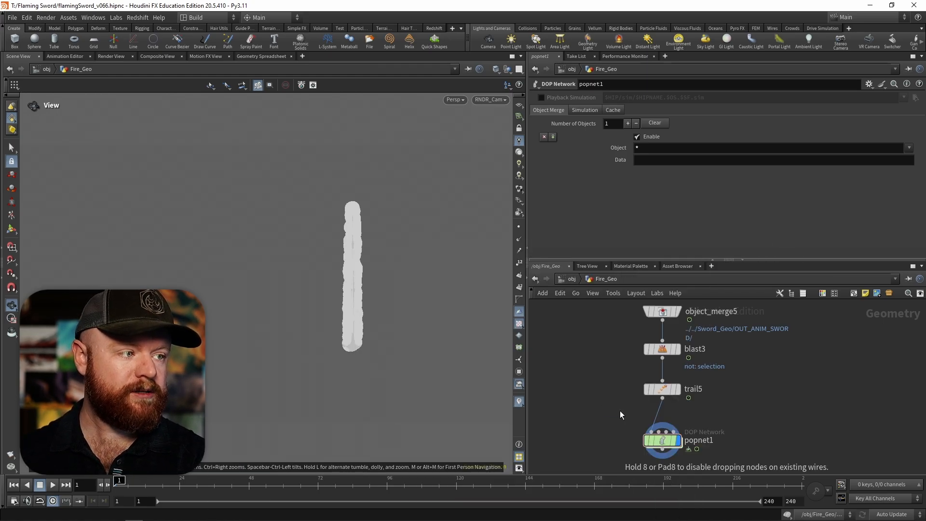
pyautogui.click(620, 410)
pyautogui.moveTo(636, 412); pyautogui.dragTo(666, 426)
pyautogui.click(915, 142)
pyautogui.click(907, 151)
pyautogui.click(629, 419)
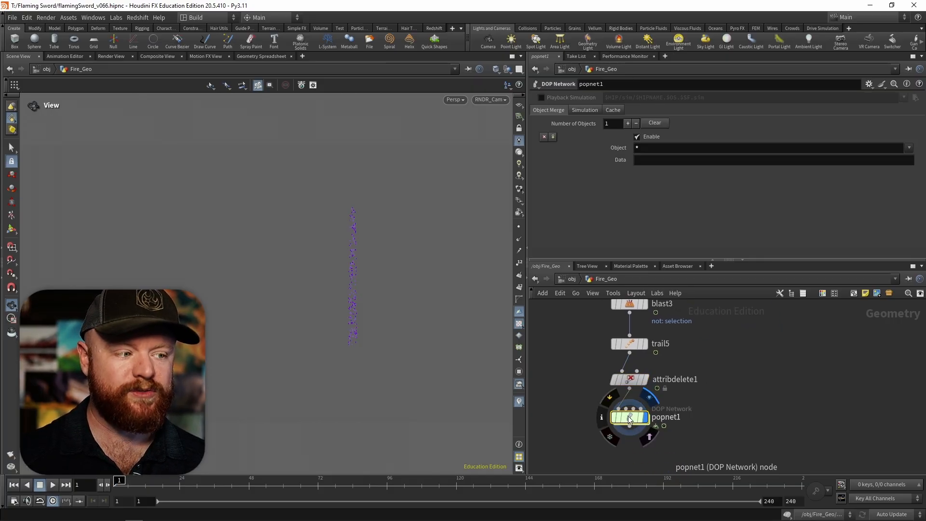
# Inside popnet1, set source_first_input's Emission Attribute to hotSteel_mask and preview the emitted particles over the early frames.
pyautogui.doubleClick(632, 418)
pyautogui.click(762, 335)
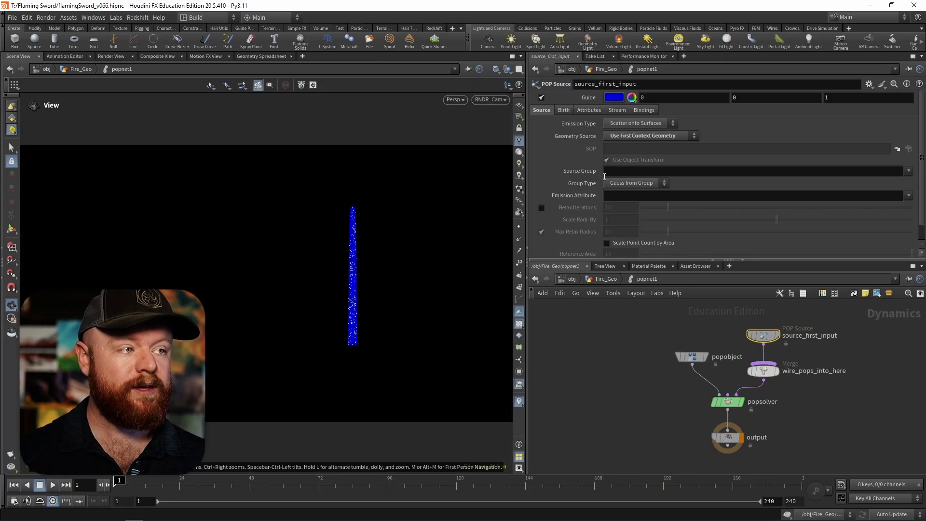
pyautogui.click(635, 196)
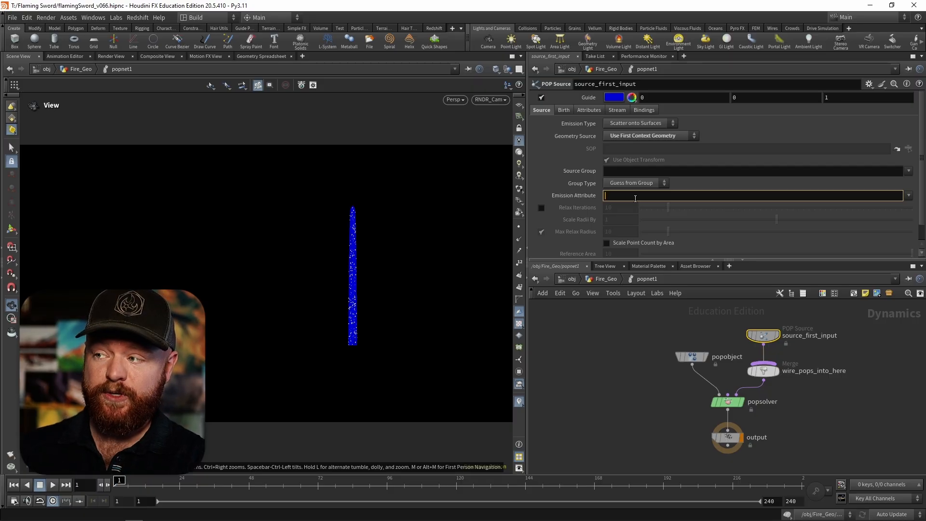
pyautogui.write('hotSteel_mask')
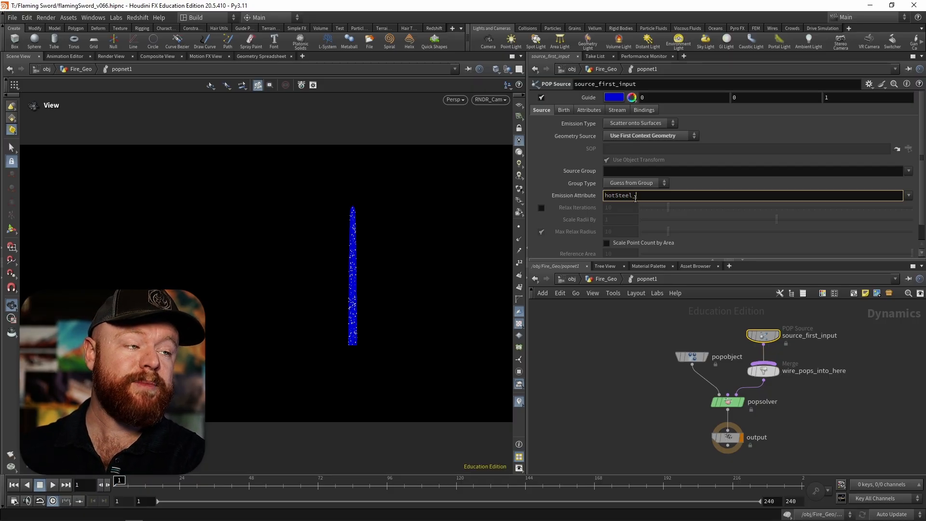
pyautogui.press('Return')
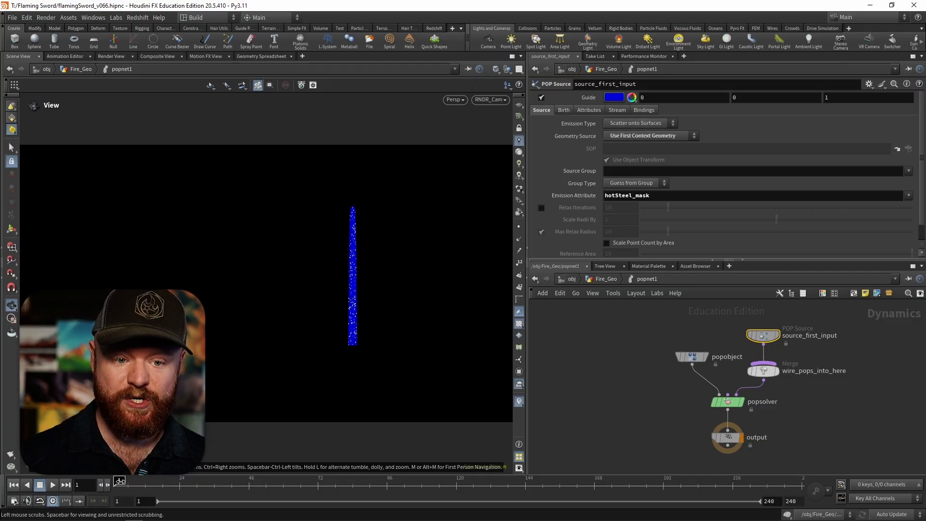
pyautogui.moveTo(130, 482); pyautogui.dragTo(172, 480)
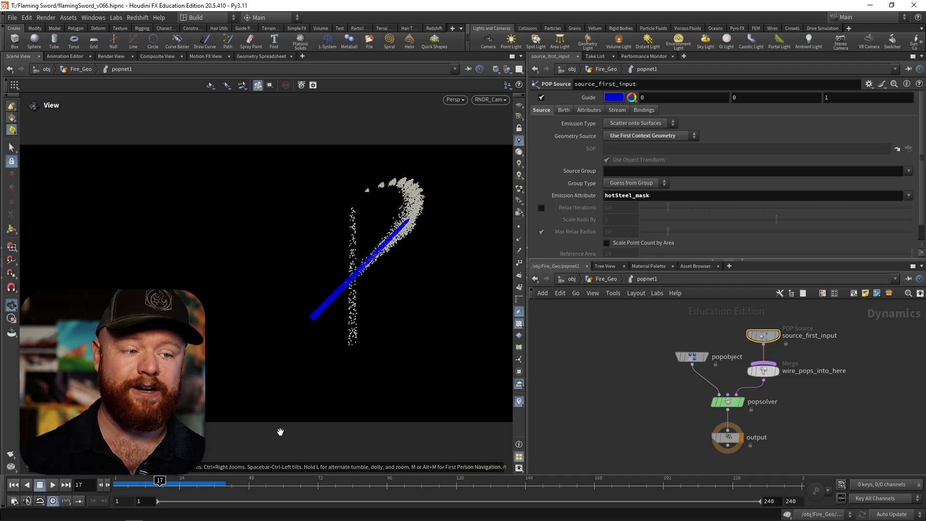
pyautogui.moveTo(160, 482); pyautogui.dragTo(59, 493)
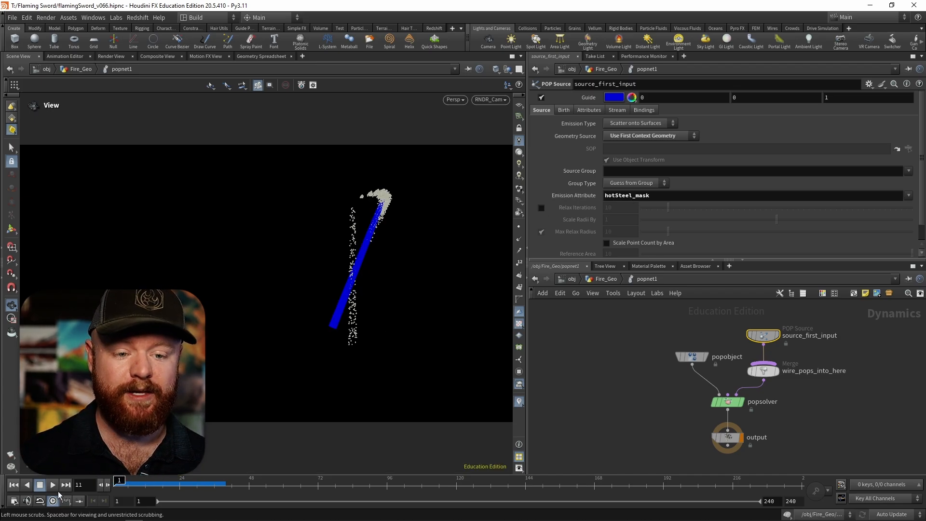
# Keyframe source_first_input's Const. Birth Rate at 0 on frame 3.
pyautogui.click(563, 110)
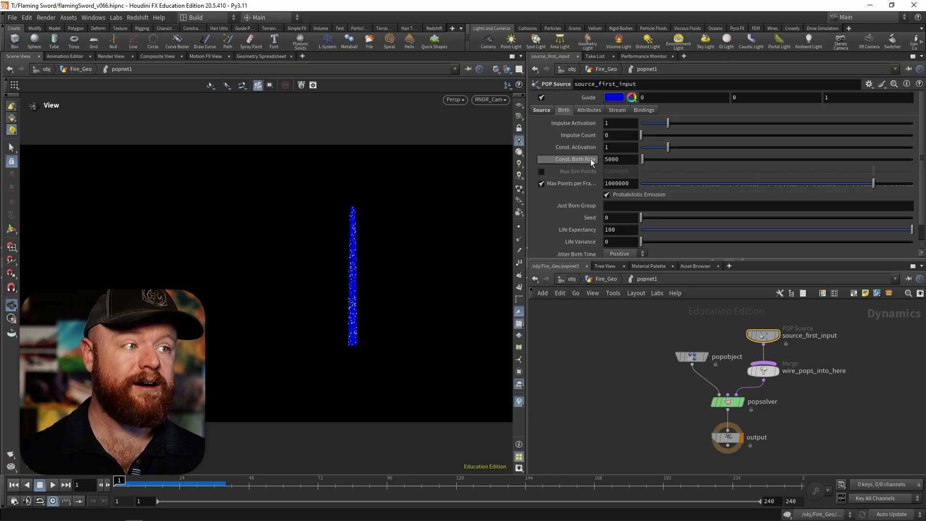
pyautogui.click(120, 481)
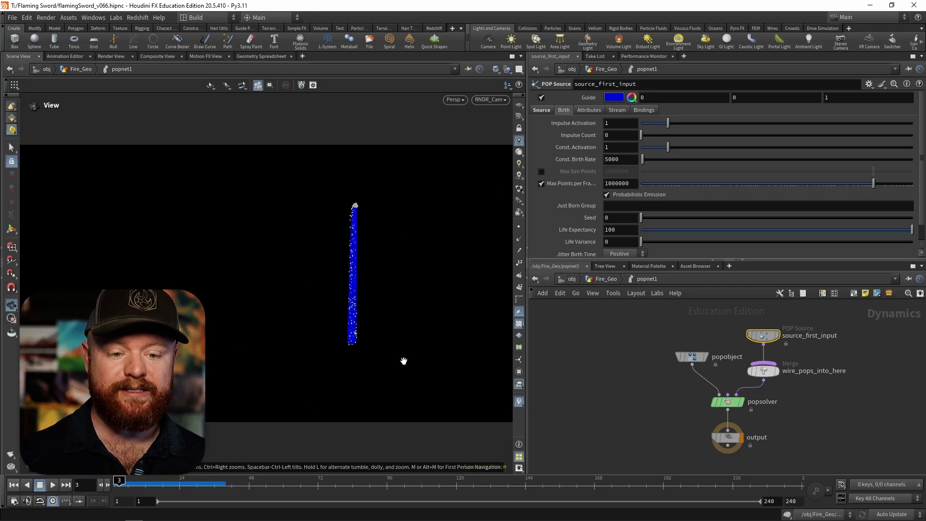
pyautogui.keyDown('alt'); pyautogui.click(592, 160); pyautogui.keyUp('alt')
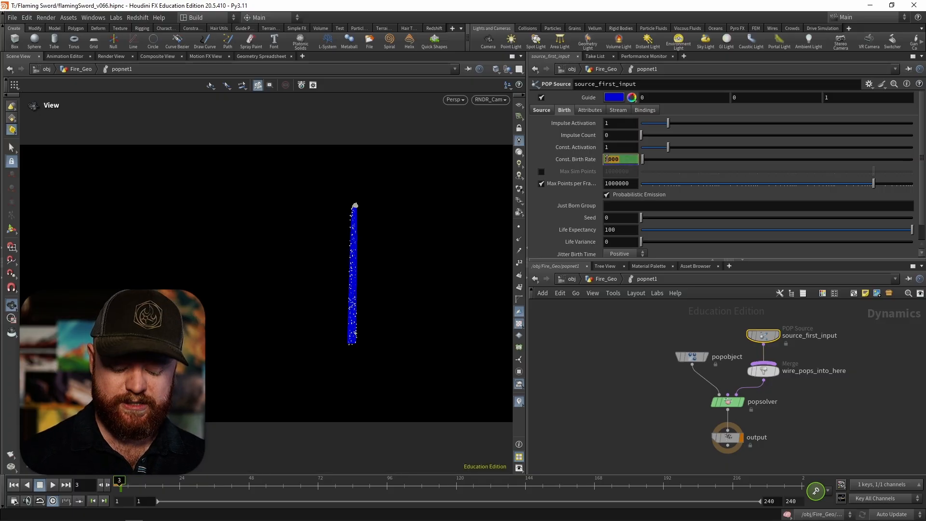
pyautogui.write('0')
pyautogui.press('Return')
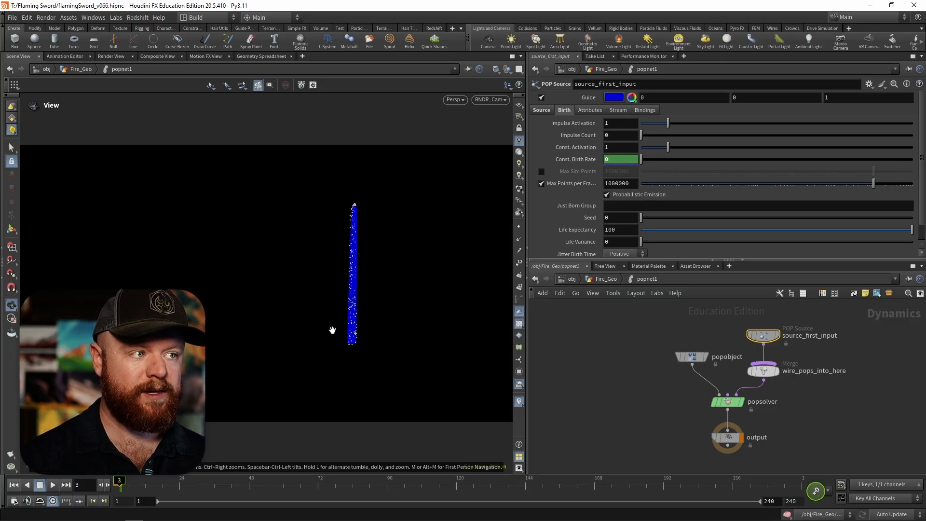
# Keyframe the Const. Birth Rate at 50000 on frame 35 and re-simulate the particles from frame 1 up to frame 30.
pyautogui.moveTo(121, 480); pyautogui.dragTo(212, 481)
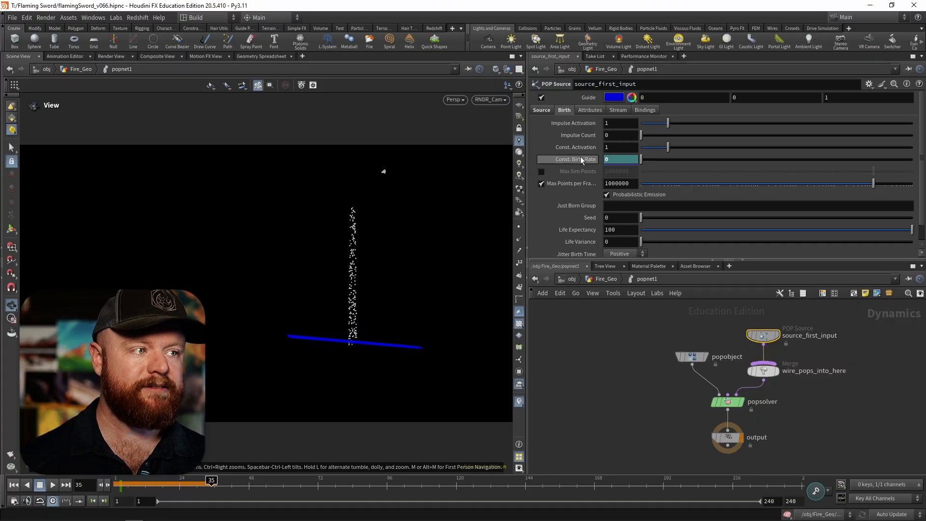
pyautogui.keyDown('alt'); pyautogui.click(596, 158); pyautogui.keyUp('alt')
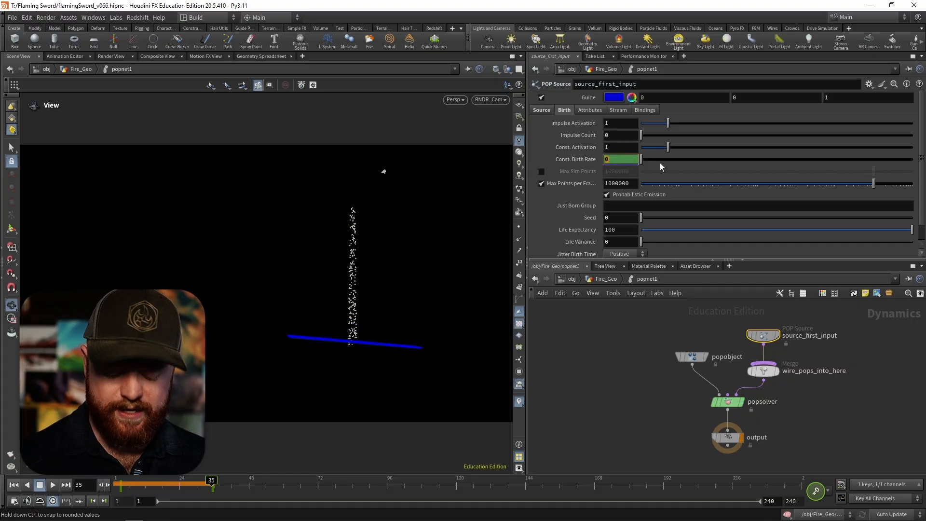
pyautogui.write('50')
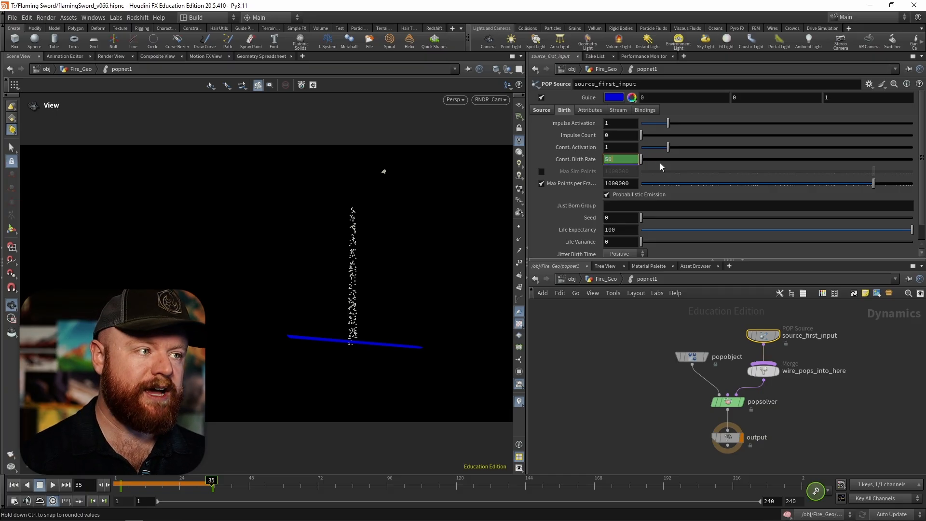
pyautogui.write('000')
pyautogui.press('Return')
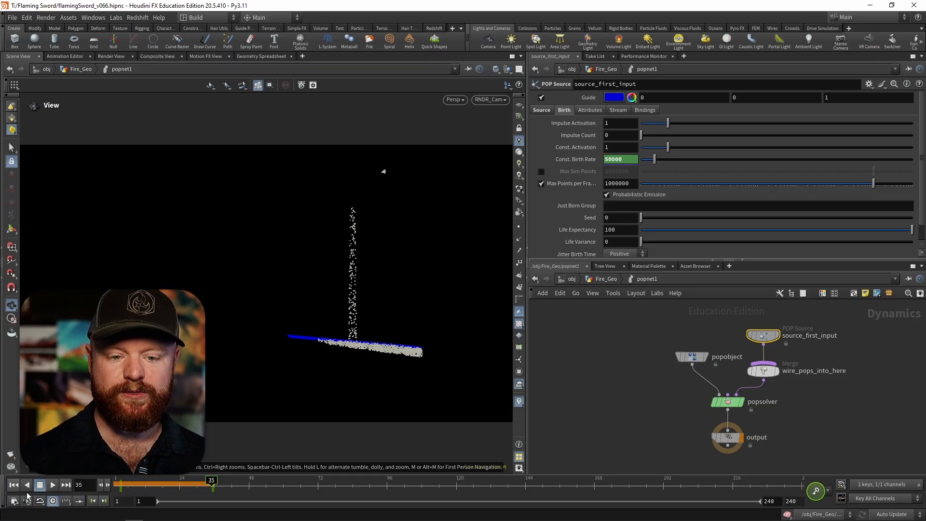
pyautogui.click(13, 485)
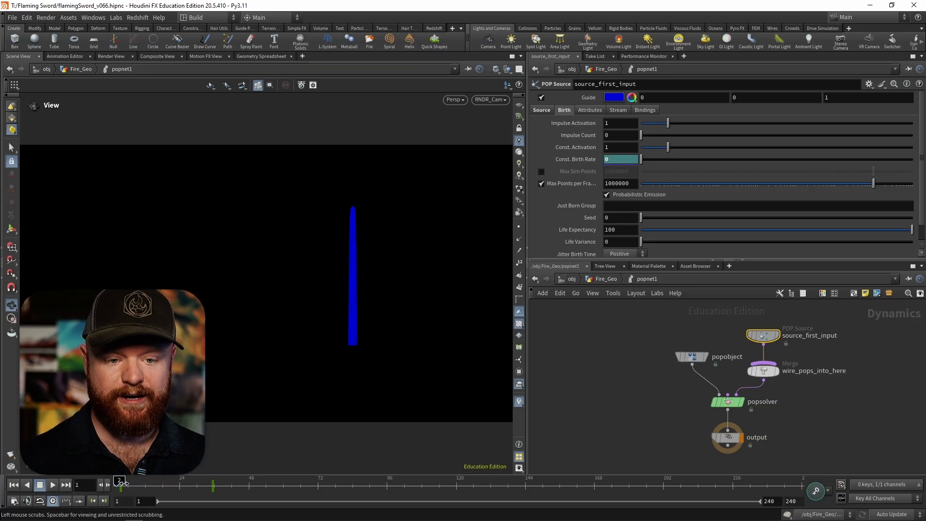
pyautogui.moveTo(125, 480); pyautogui.dragTo(204, 488)
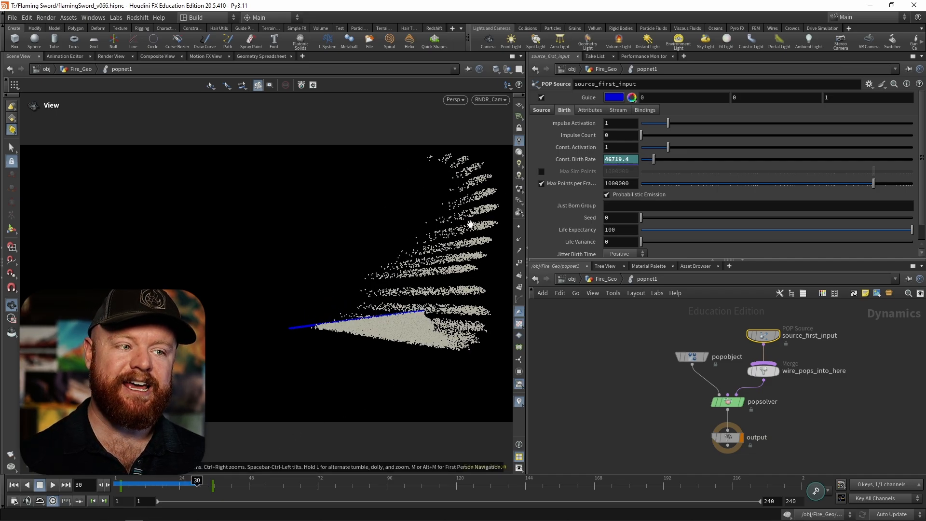
# Set source_first_input's Interpolate Source to Back and re-simulate the particles from frame 1 up to frame 42.
pyautogui.moveTo(778, 344); pyautogui.dragTo(704, 335, button='middle')
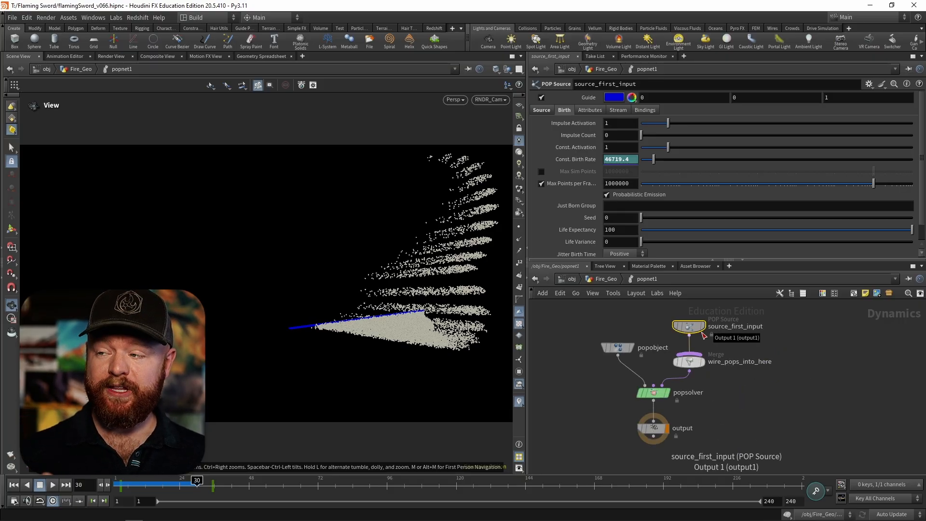
pyautogui.moveTo(920, 164); pyautogui.dragTo(917, 195)
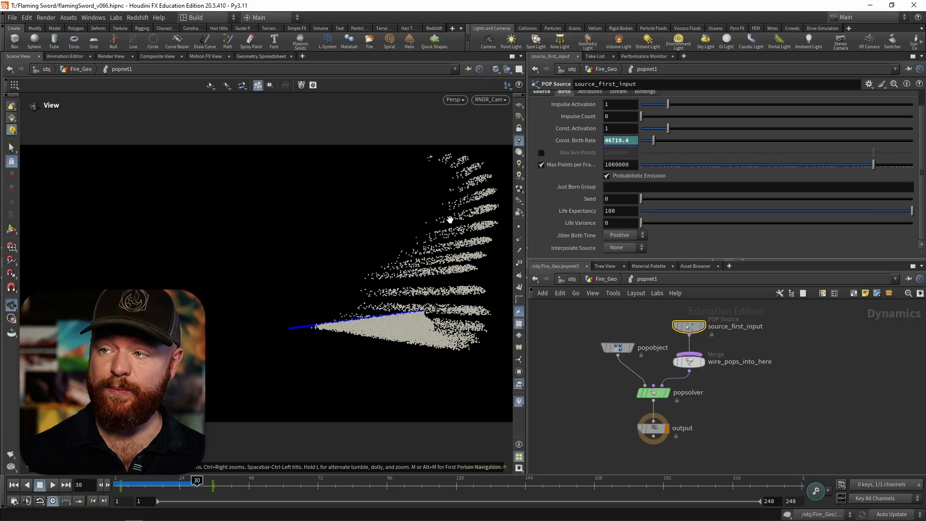
pyautogui.click(615, 248)
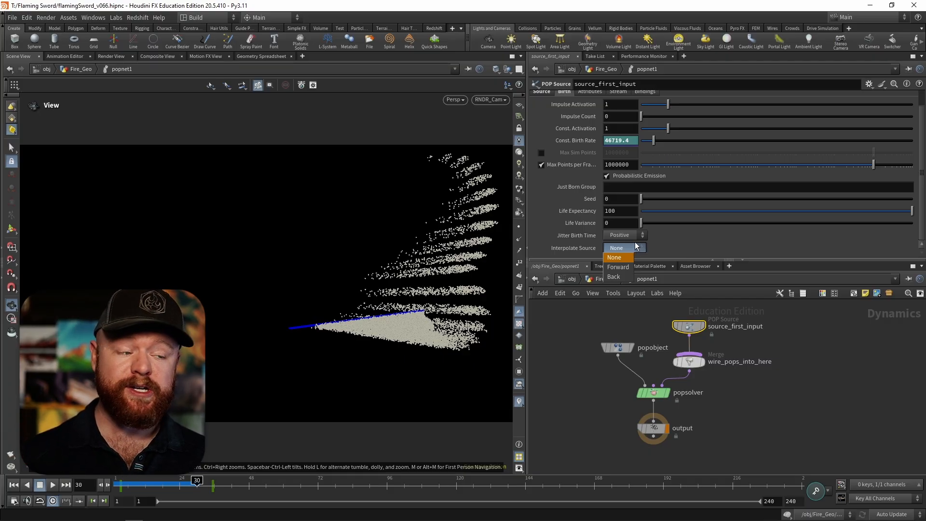
pyautogui.click(613, 276)
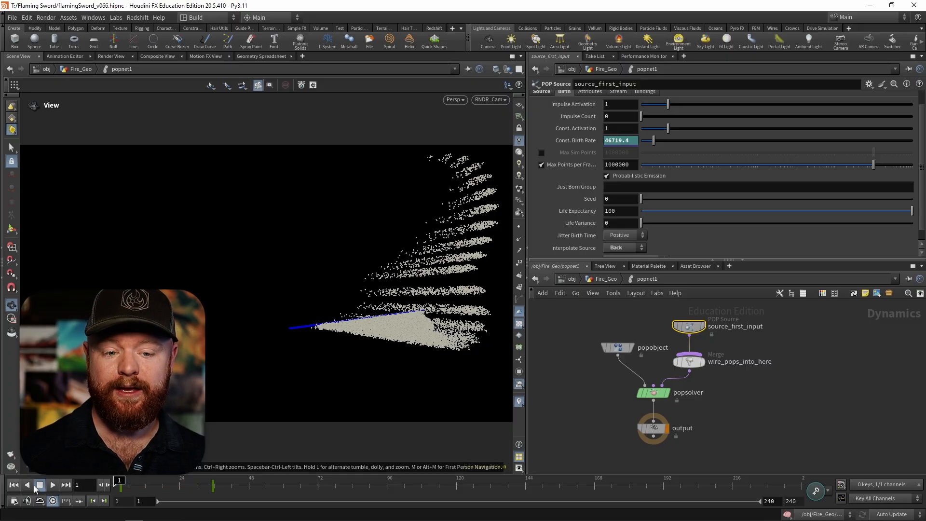
pyautogui.moveTo(120, 481); pyautogui.dragTo(211, 482)
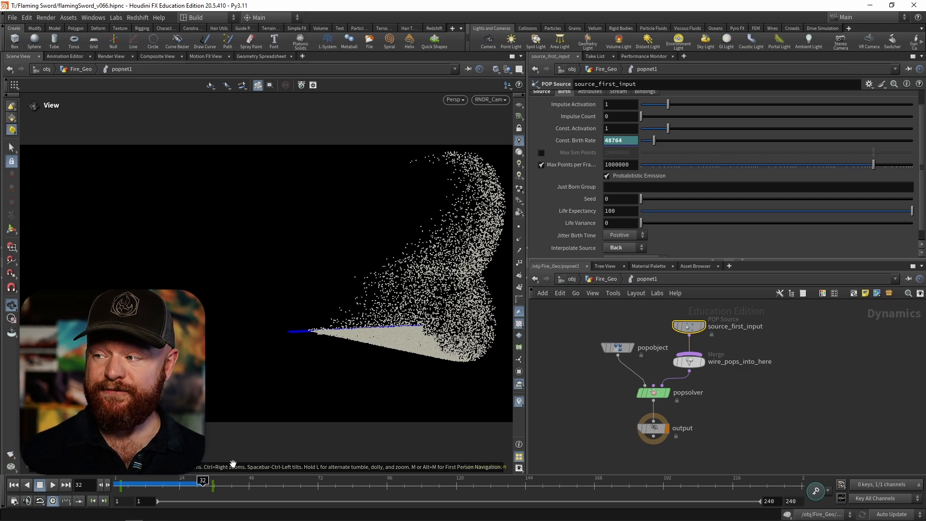
pyautogui.moveTo(212, 484); pyautogui.dragTo(232, 481)
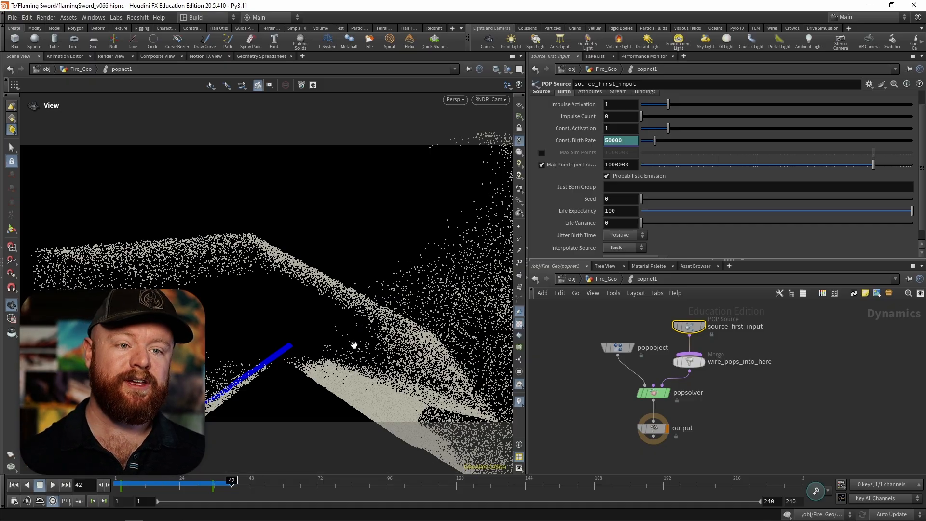
# Return to Fire_Geo, switch off the attribute visualization in the viewport, and set popnet1's simulation Substeps to 5.
pyautogui.click(603, 280)
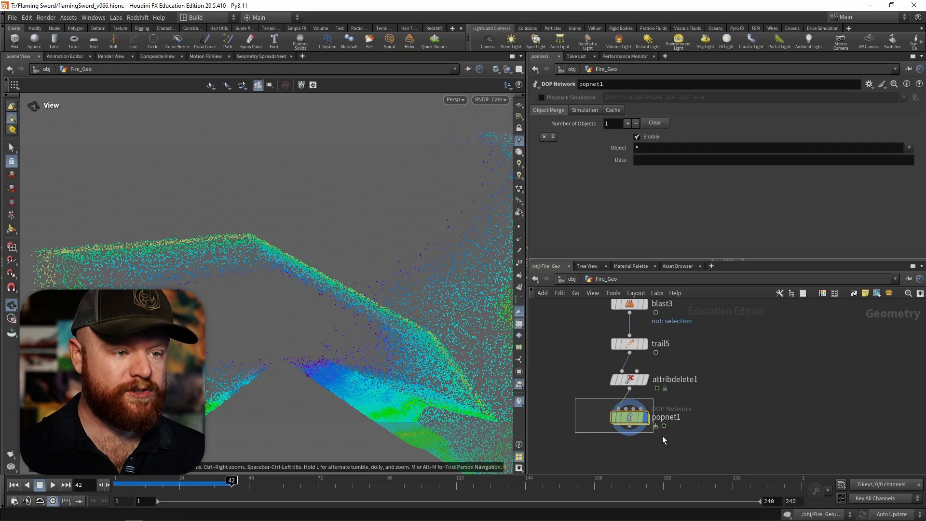
pyautogui.click(519, 401)
pyautogui.click(583, 111)
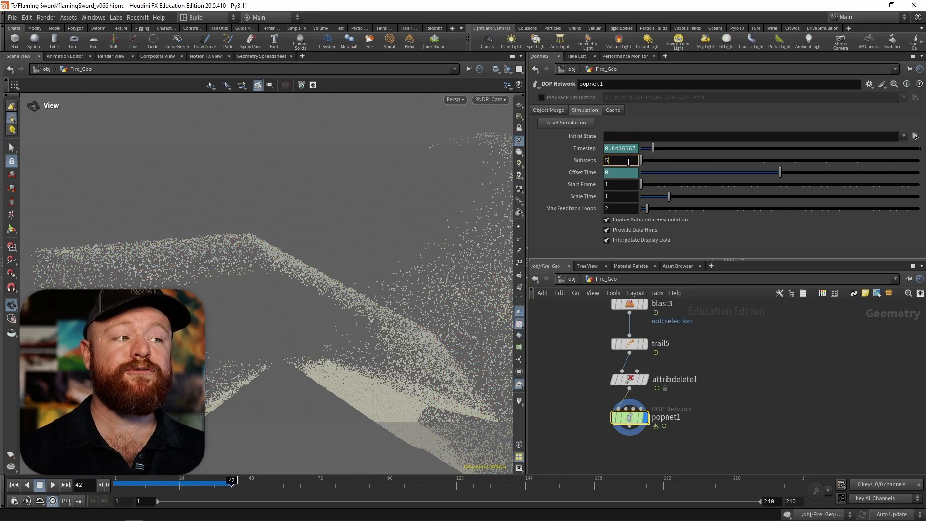
pyautogui.press('Return')
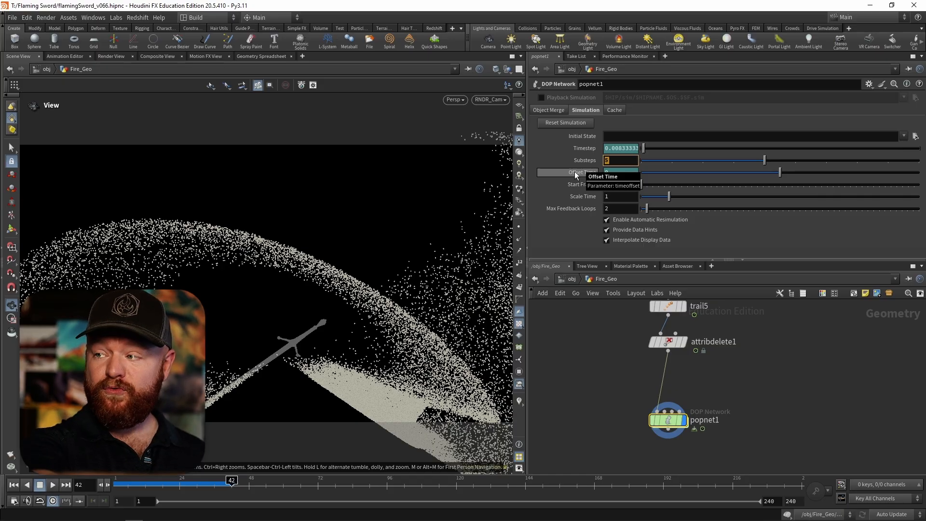
# Set popnet1's simulation Substeps to 2, enter the network, and re-simulate the particles from frame 1 up to frame 20.
pyautogui.write('2')
pyautogui.press('Return')
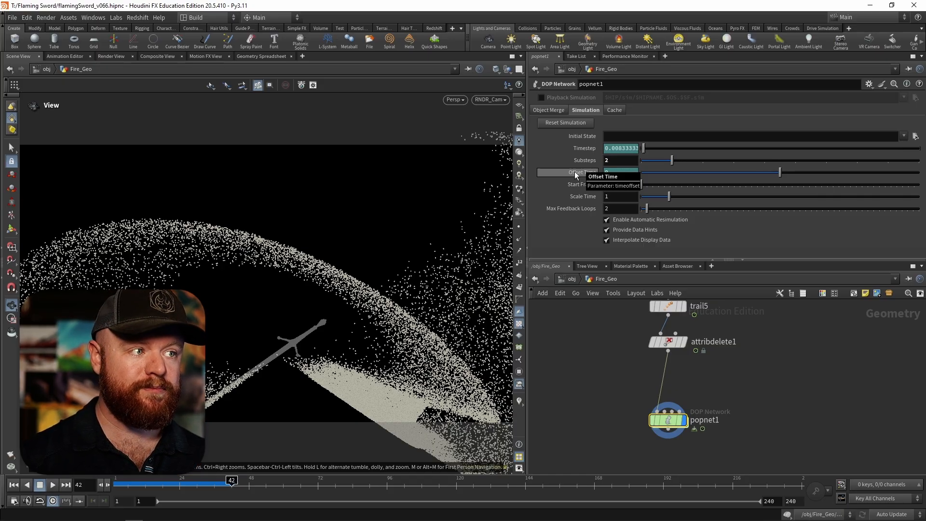
pyautogui.click(13, 484)
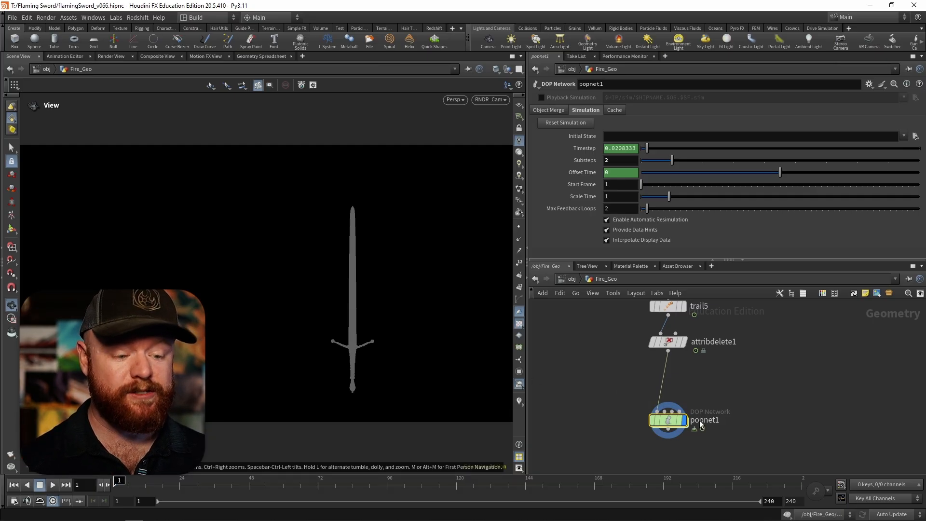
pyautogui.press('i')
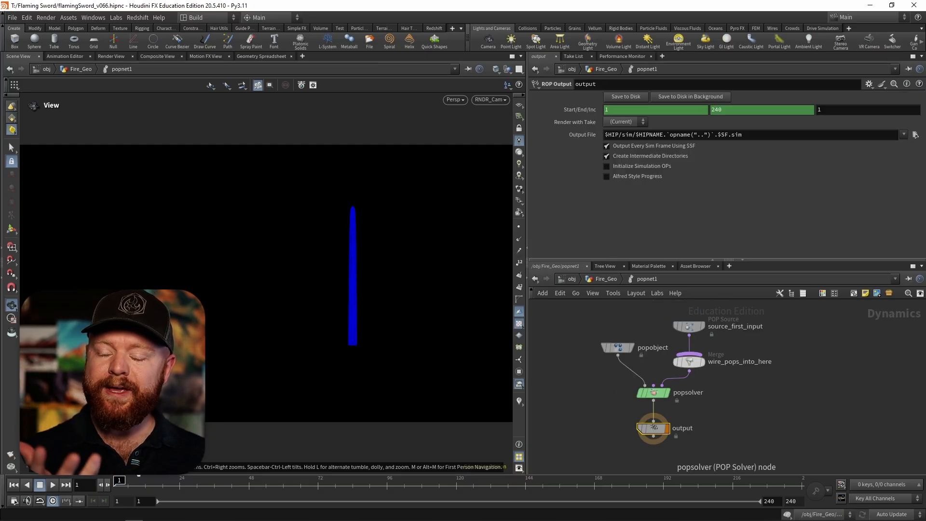
pyautogui.moveTo(119, 482); pyautogui.dragTo(160, 482)
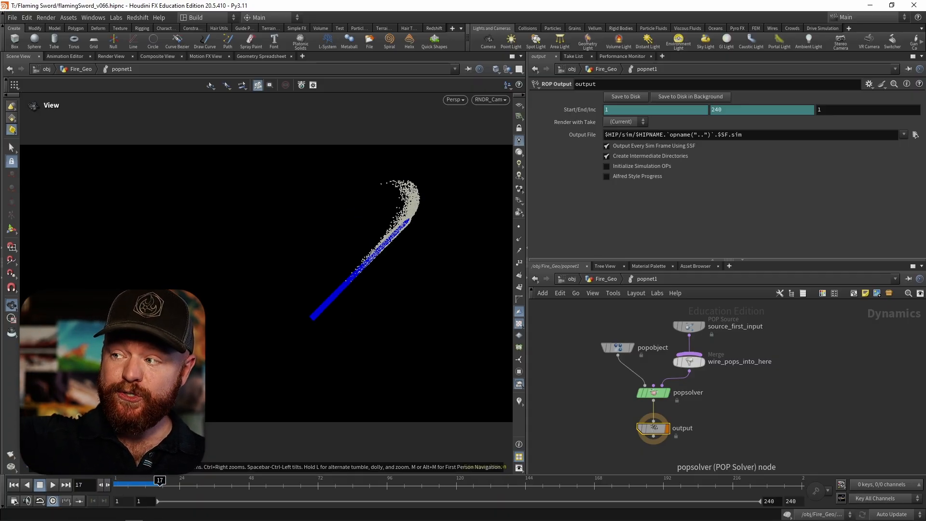
pyautogui.moveTo(160, 482)
pyautogui.mouseDown()
pyautogui.moveTo(135, 482)
pyautogui.moveTo(168, 480)
pyautogui.moveTo(119, 484)
pyautogui.moveTo(168, 482)
pyautogui.mouseUp()
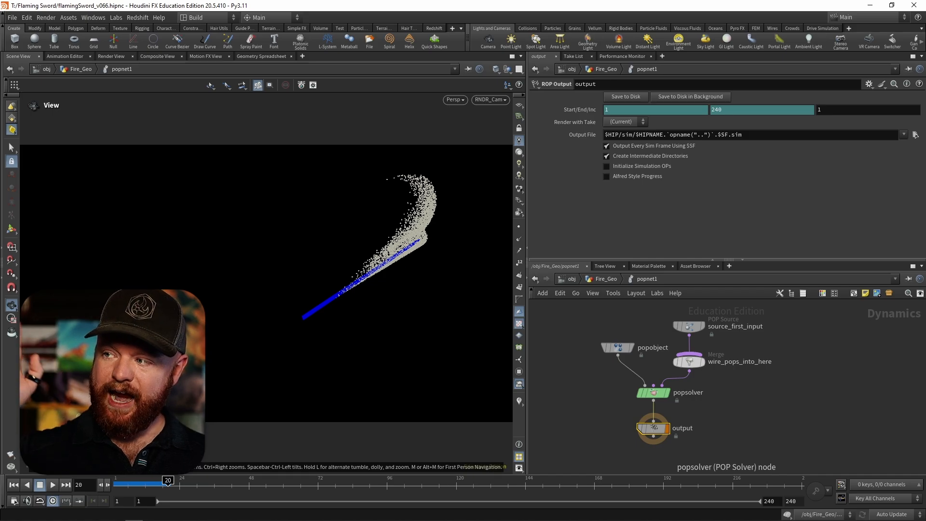
# Return to Fire_Geo and inspect trail5's point attributes, including its velocity attribute v.
pyautogui.click(534, 278)
pyautogui.moveTo(667, 313); pyautogui.dragTo(667, 355, button='middle')
pyautogui.middleClick(669, 354)
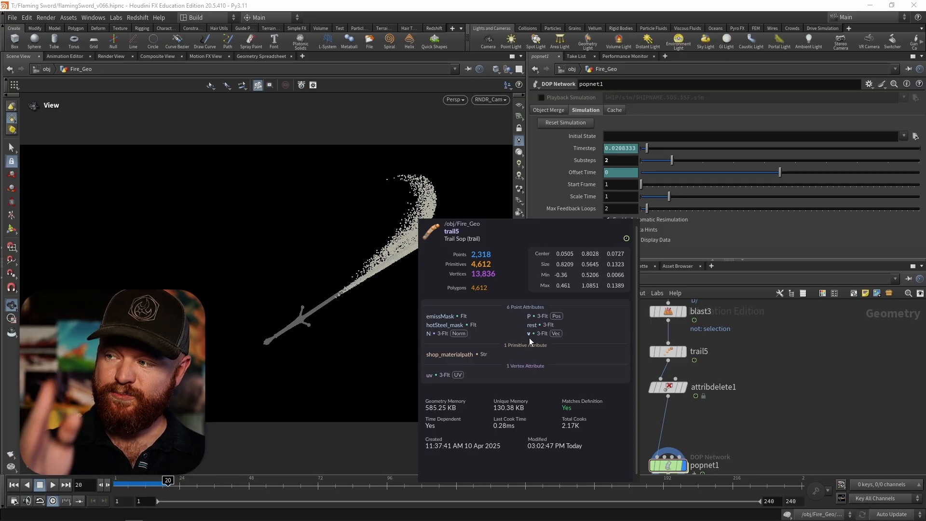
# Insert a Point Wrangle between attribdelete1 and popnet1.
pyautogui.press('Tab')
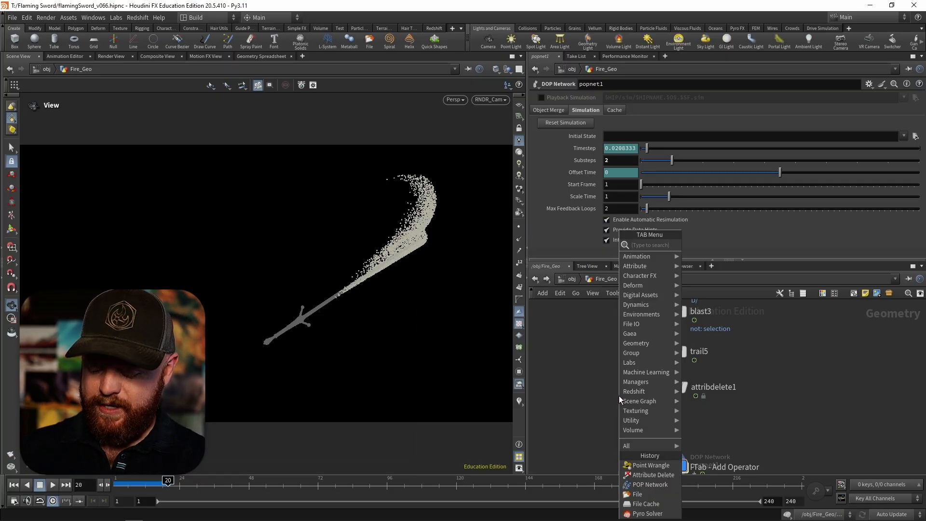
pyautogui.press('Escape')
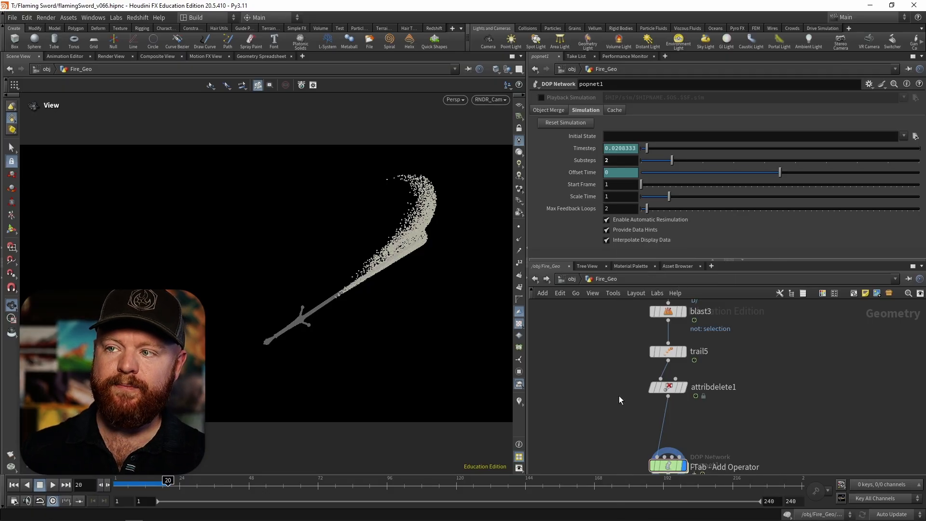
pyautogui.click(618, 397)
pyautogui.moveTo(618, 396); pyautogui.dragTo(669, 422)
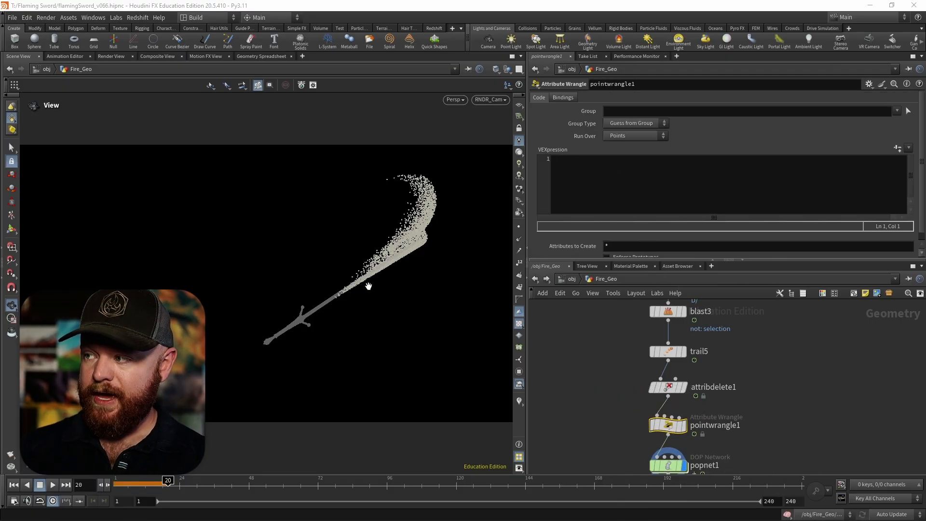
# Capture the viewport with the Snipping Tool, sketch yellow arrows pointing in opposite directions from the blade, and return to Houdini.
pyautogui.click(141, 166)
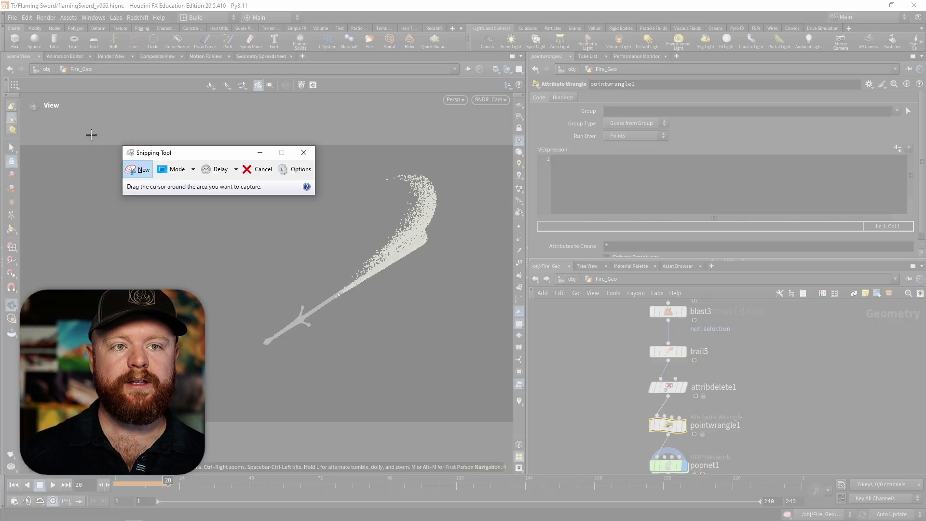
pyautogui.moveTo(92, 142); pyautogui.dragTo(516, 416)
pyautogui.moveTo(352, 282); pyautogui.dragTo(380, 312)
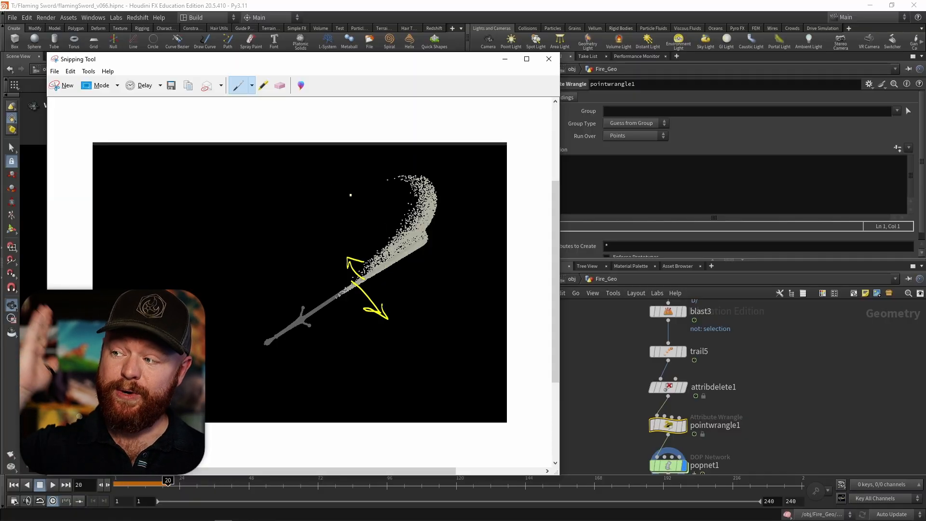
pyautogui.click(510, 59)
# Reverse the velocity in pointwrangle1 with the VEX expression v@v = -v@v;.
pyautogui.click(612, 166)
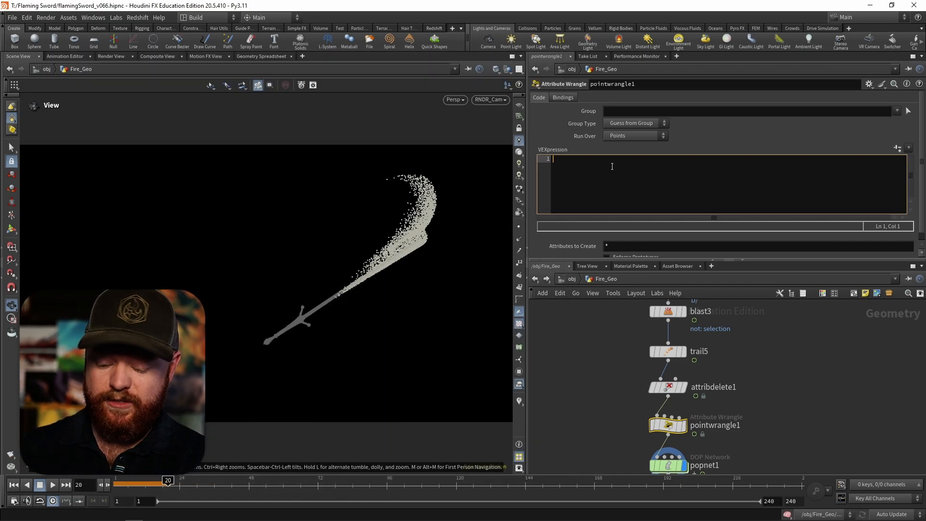
pyautogui.write('v@v = ')
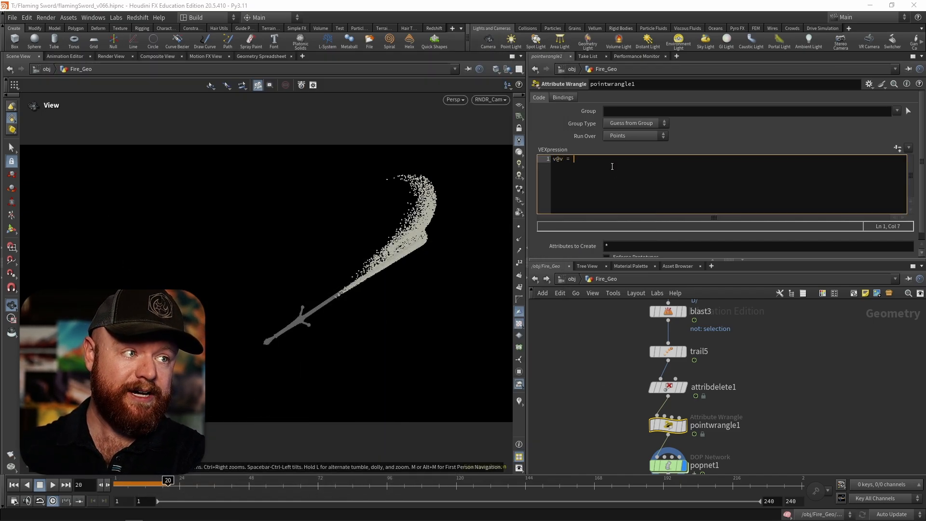
pyautogui.write('-v@v;')
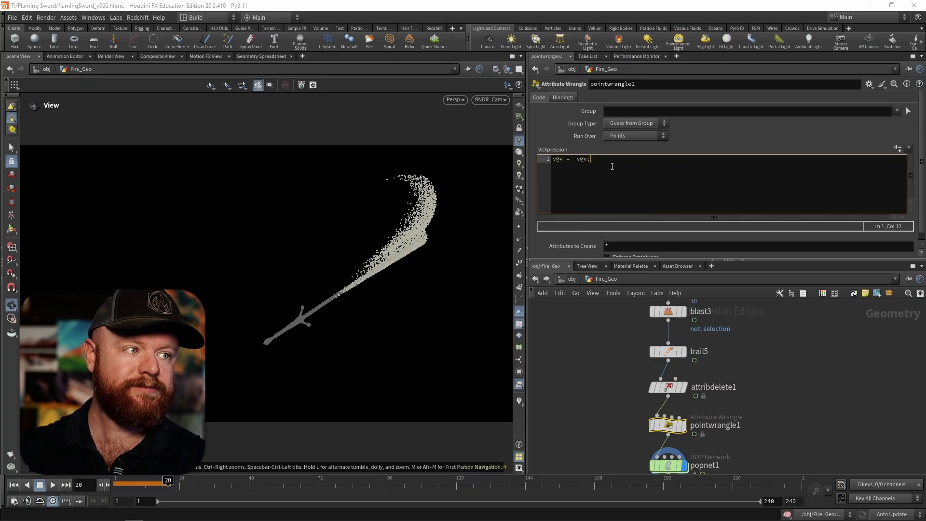
# Re-simulate the particles with the reversed velocity from frame 1 up to frame 41, and return to frame 1.
pyautogui.moveTo(611, 362); pyautogui.dragTo(611, 322, button='middle')
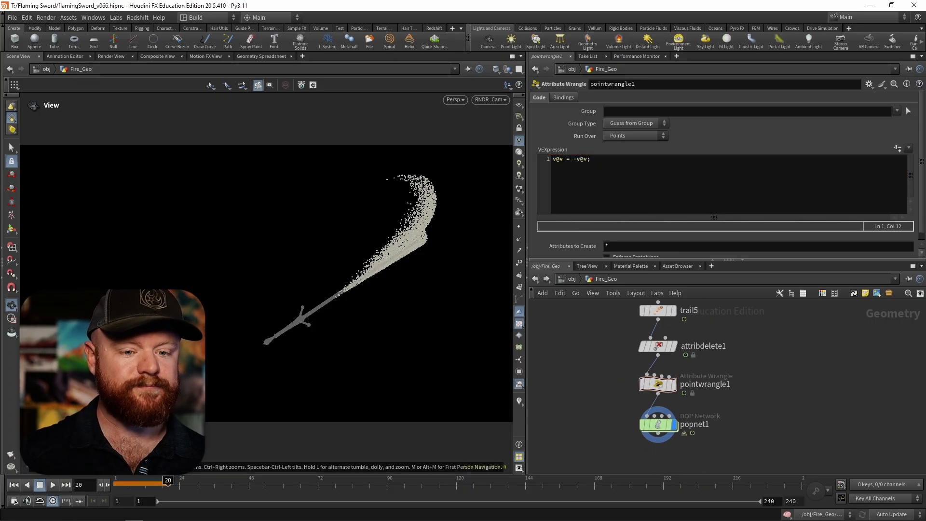
pyautogui.click(13, 486)
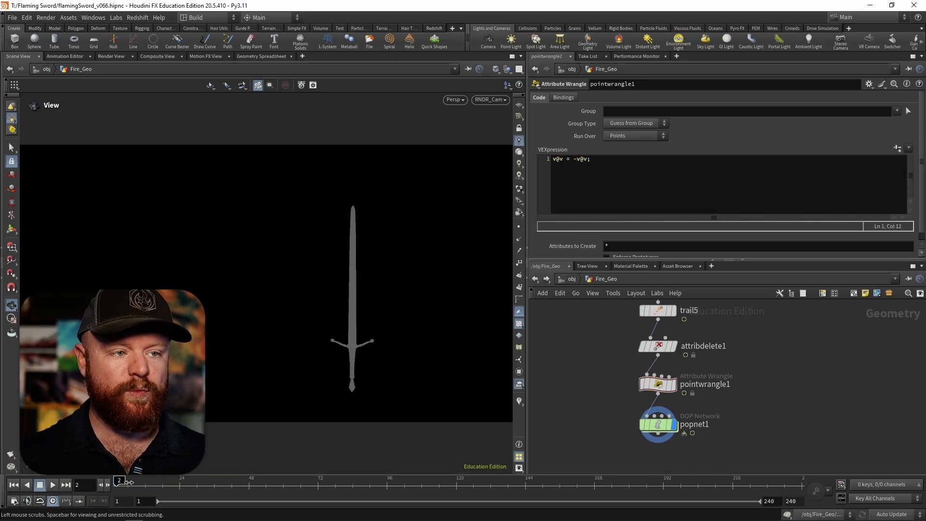
pyautogui.moveTo(135, 481); pyautogui.dragTo(224, 488)
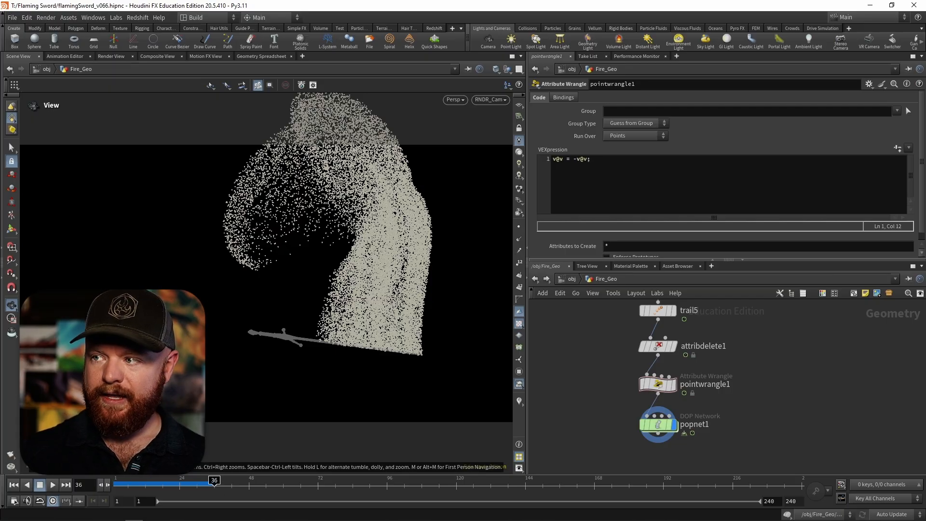
pyautogui.moveTo(116, 482); pyautogui.dragTo(229, 481)
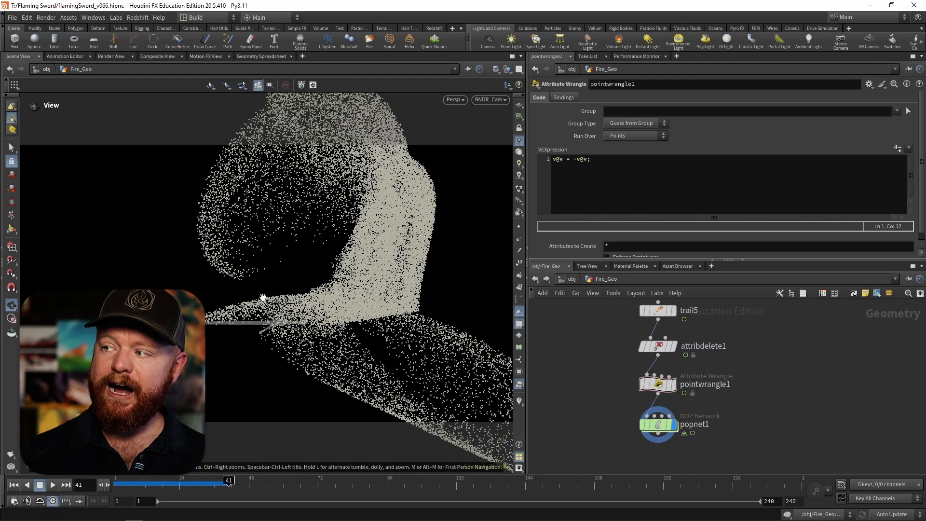
pyautogui.moveTo(144, 484); pyautogui.dragTo(108, 485)
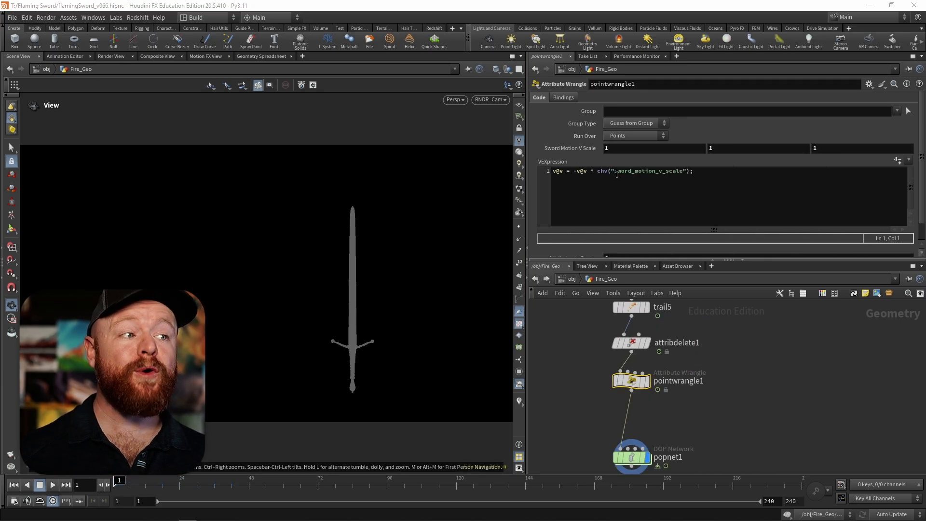
# Highlight the chv("sword_motion_v_scale") term in pointwrangle1's expression and re-simulate the particles up to frame 23.
pyautogui.moveTo(595, 172); pyautogui.dragTo(614, 172)
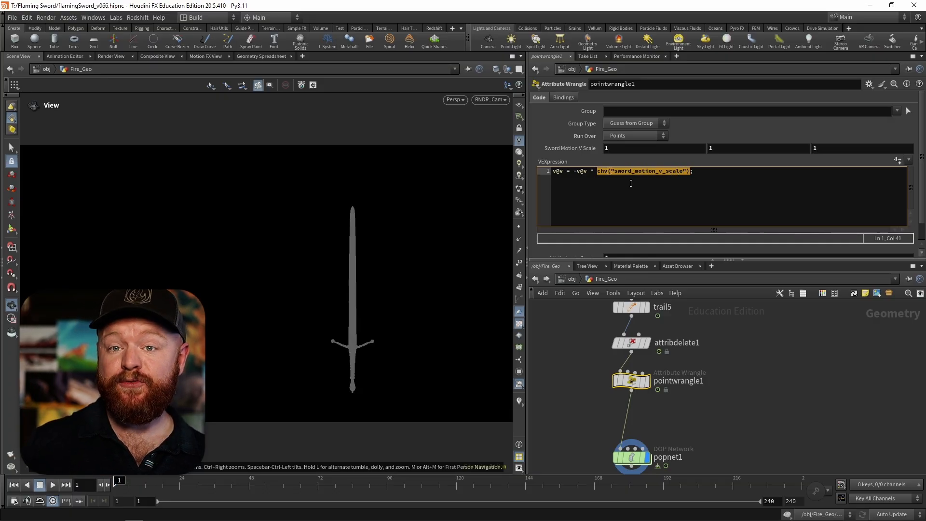
pyautogui.click(686, 397)
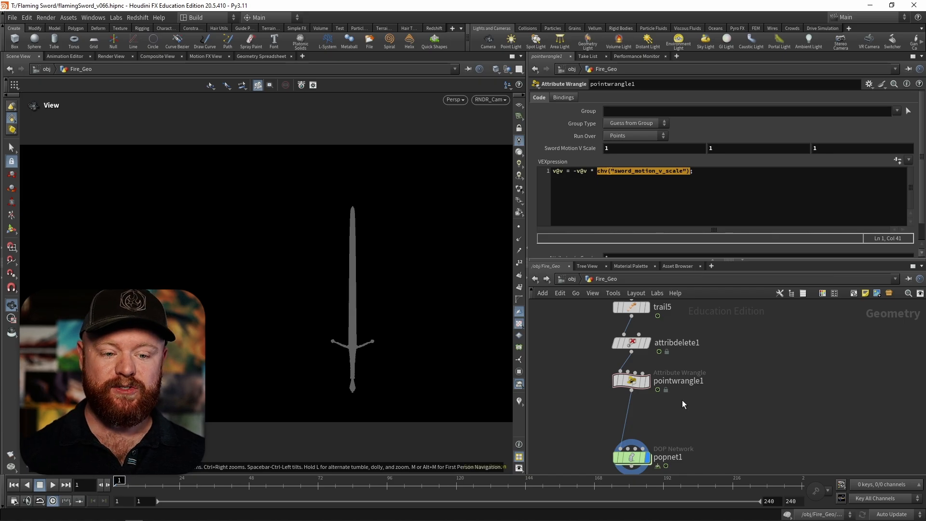
pyautogui.moveTo(122, 484); pyautogui.dragTo(180, 478)
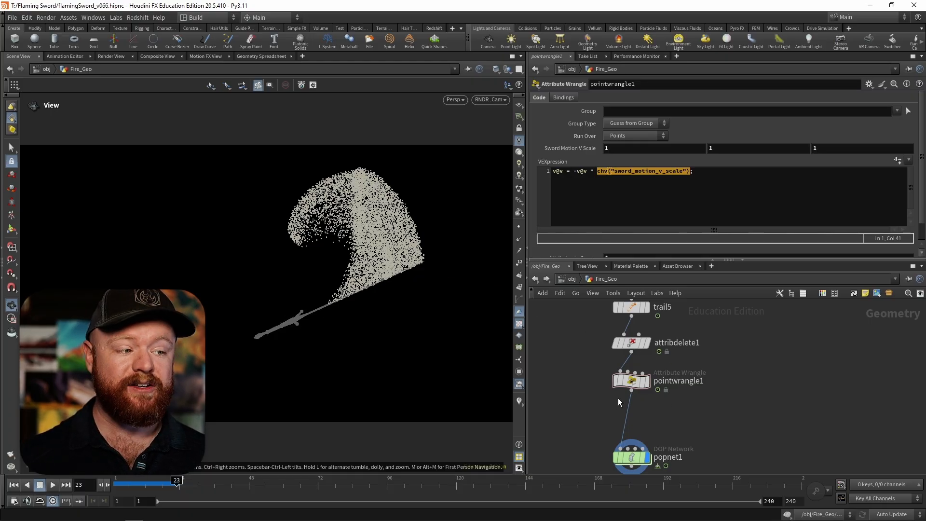
# Add a Time Shift node beside the network chain and wire pointwrangle1's output into it.
pyautogui.moveTo(722, 411); pyautogui.dragTo(781, 410, button='middle')
pyautogui.press('Tab')
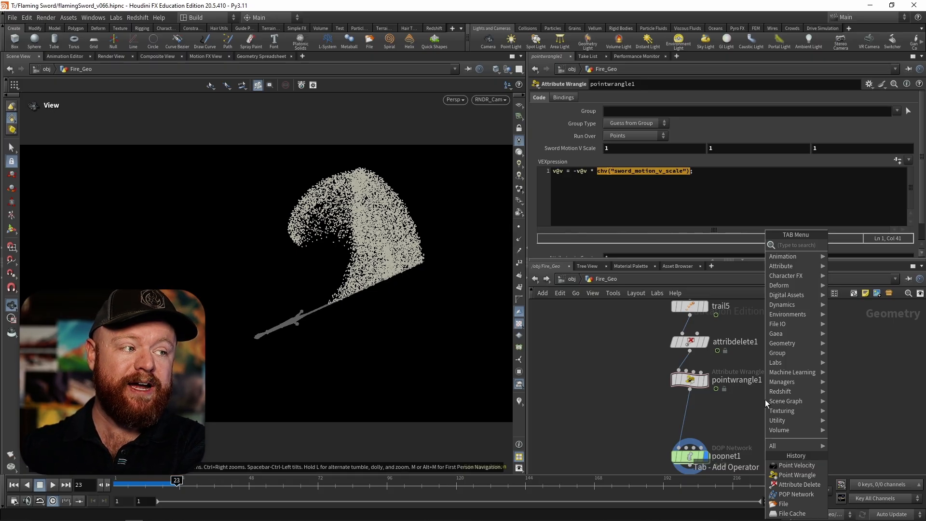
pyautogui.write('time sh')
pyautogui.press('Return')
pyautogui.click(765, 400)
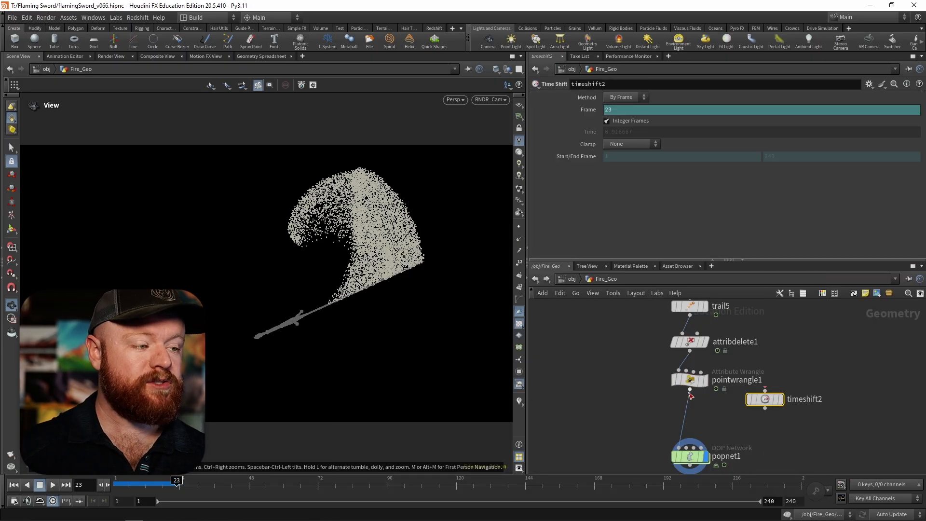
pyautogui.moveTo(762, 398); pyautogui.dragTo(763, 413)
# Freeze the Time Shift at Frame 1 and turn on its display and template flags.
pyautogui.click(612, 110)
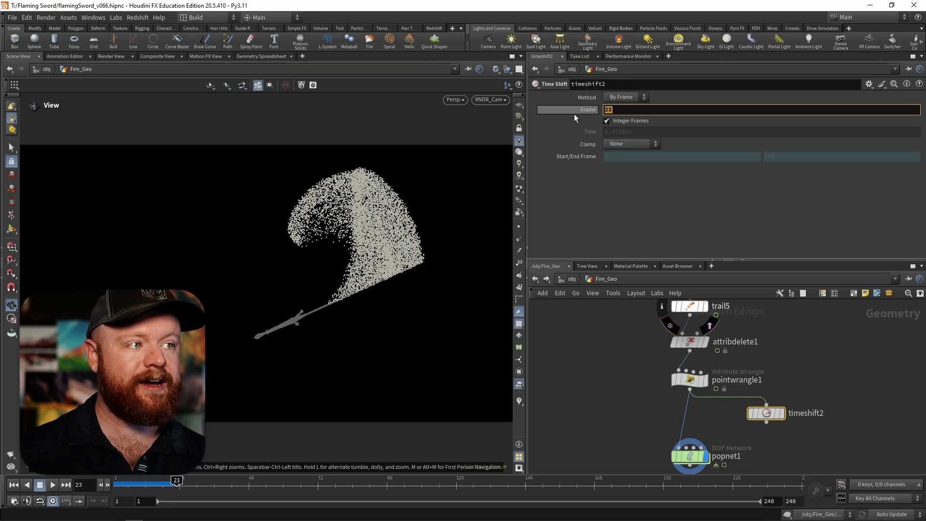
pyautogui.write('1')
pyautogui.press('Return')
pyautogui.click(785, 393)
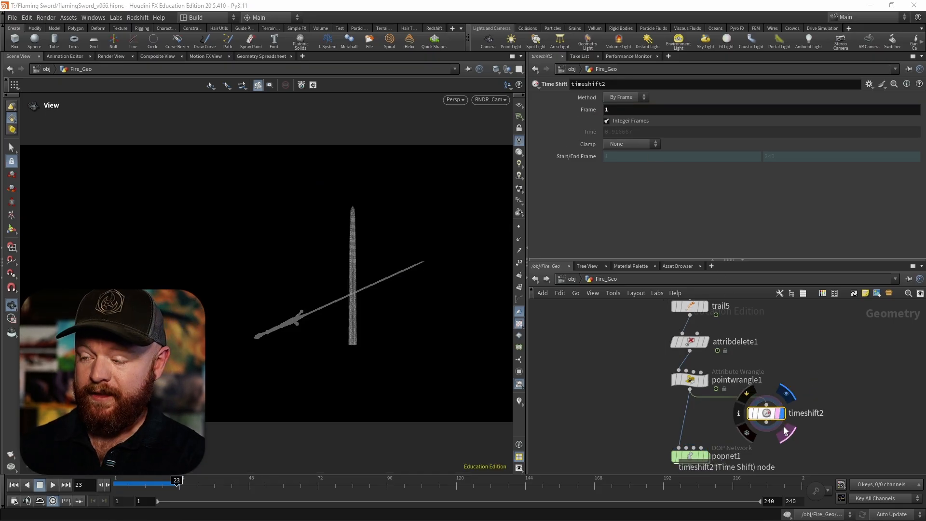
pyautogui.click(785, 430)
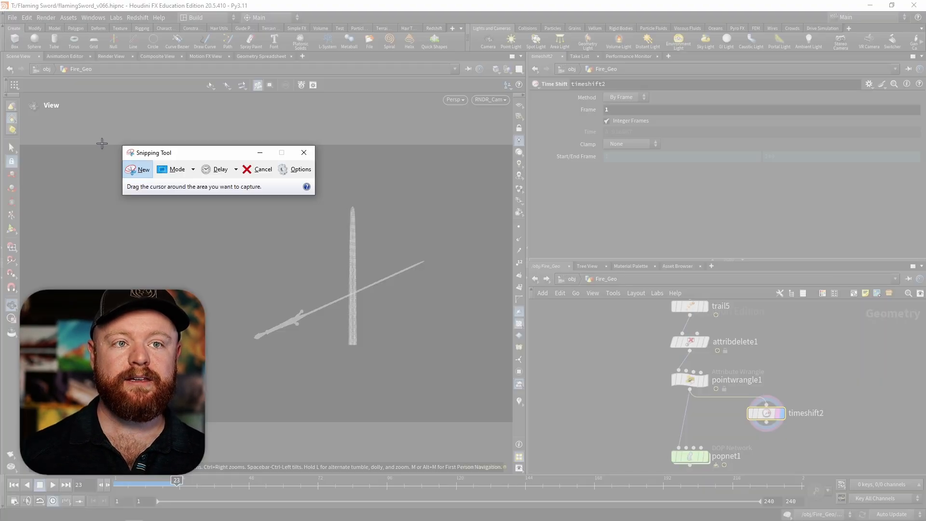
# Capture the two blade poses with the Snipping Tool, sketch arrows for the upward and blade-tip directions, and minimize the snip.
pyautogui.moveTo(102, 145); pyautogui.dragTo(517, 436)
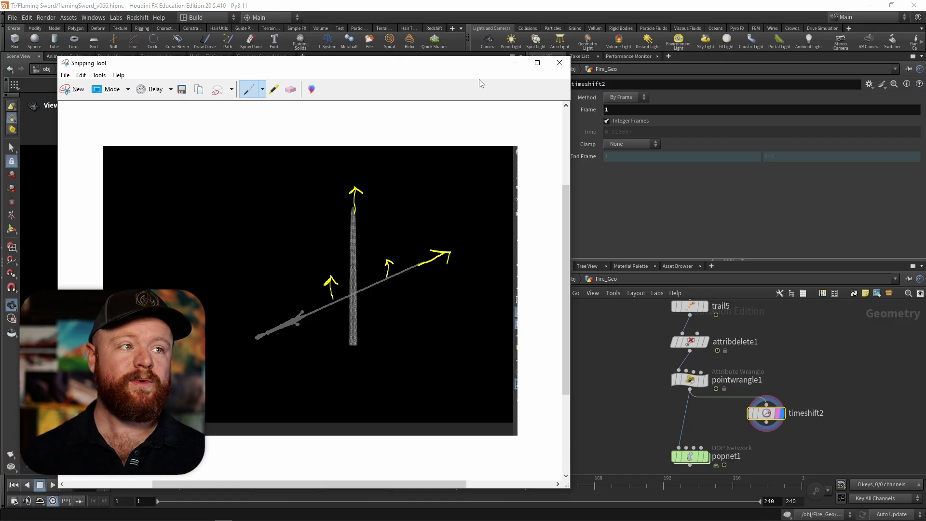
pyautogui.click(516, 64)
pyautogui.moveTo(650, 416); pyautogui.dragTo(623, 394, button='middle')
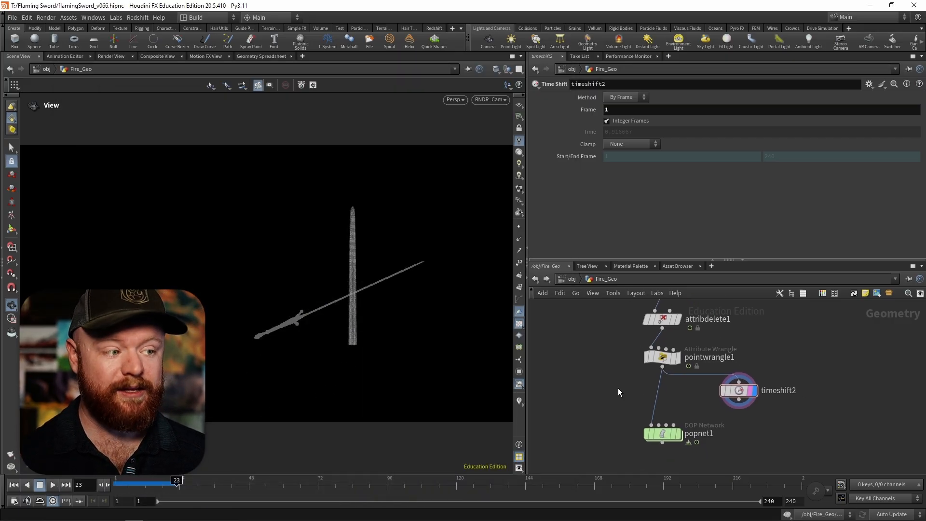
pyautogui.press('Tab')
pyautogui.write('pointw')
pyautogui.press('Return')
pyautogui.click(620, 389)
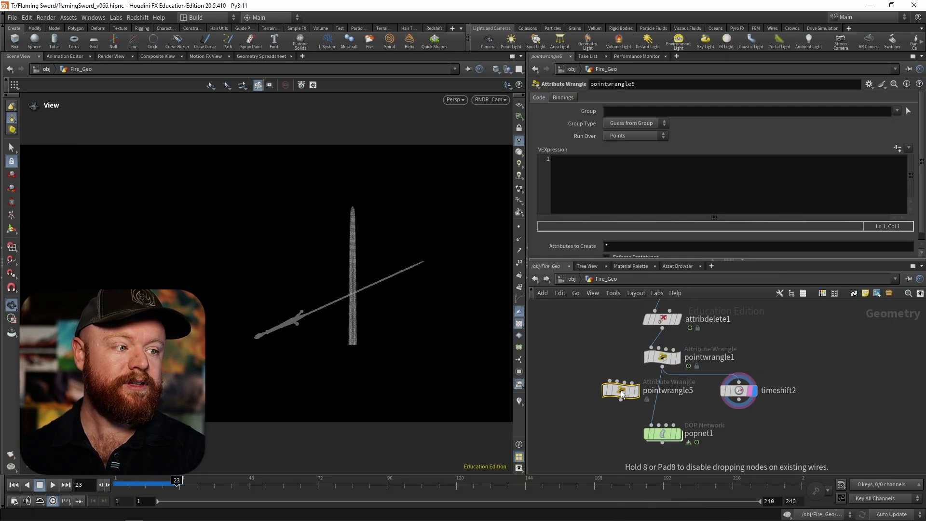
pyautogui.moveTo(621, 390); pyautogui.dragTo(662, 395)
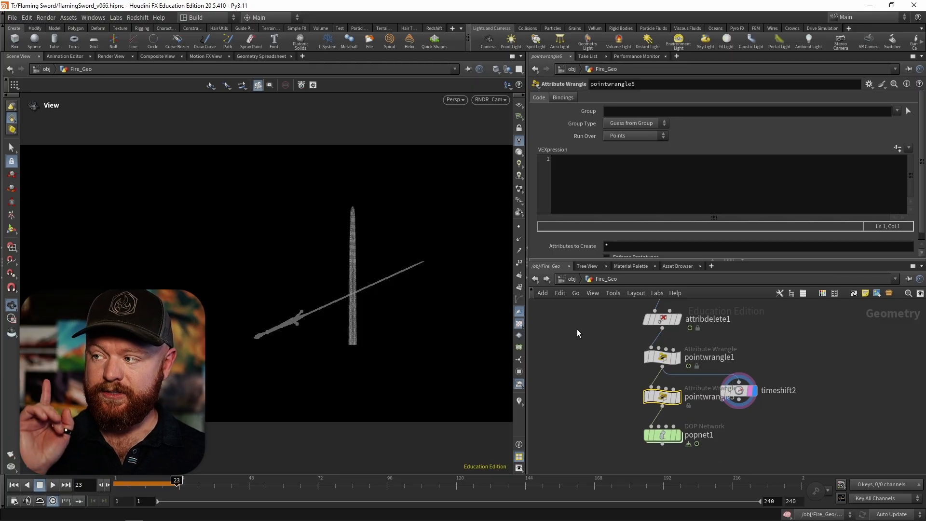
pyautogui.click(667, 189)
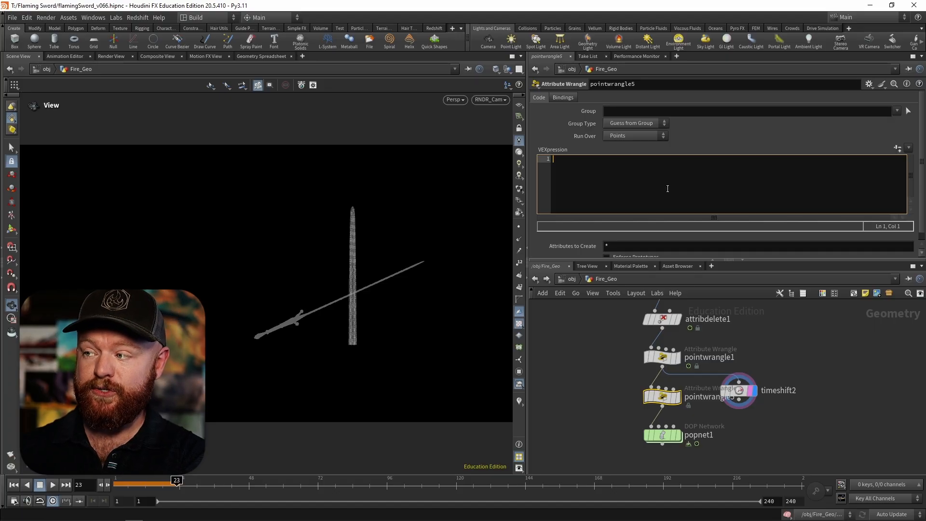
pyautogui.write('v@')
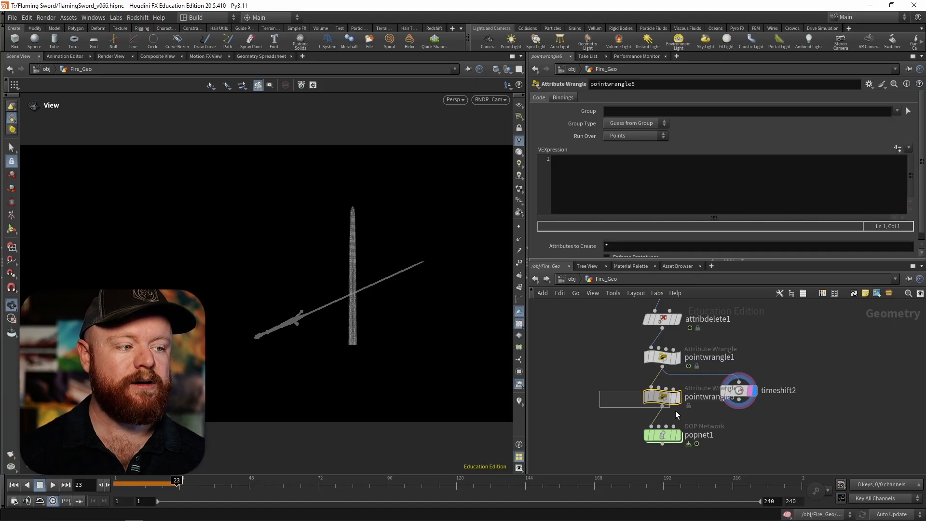
pyautogui.press('Delete')
# Append + upwardVel to pointwrangle1's velocity expression and declare vector upwardVel = chv("temperature_upward_vel"); above it.
pyautogui.click(734, 171)
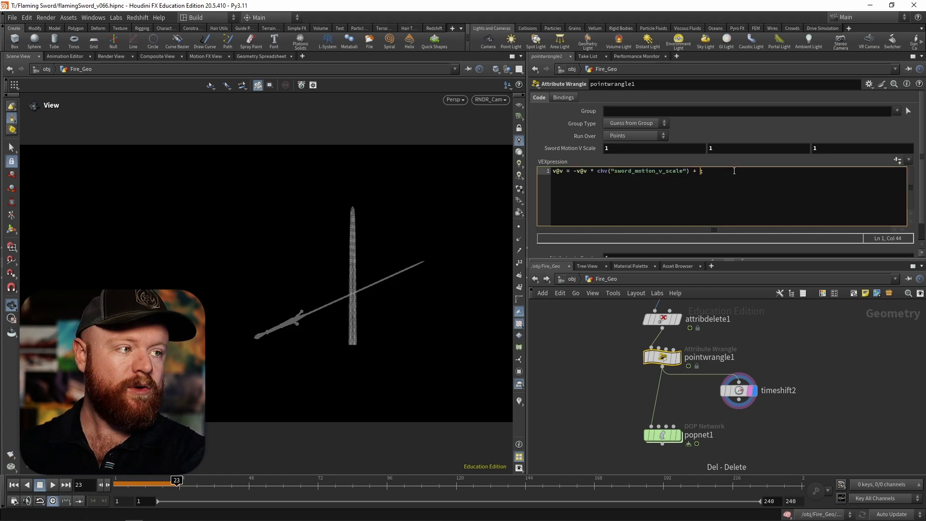
pyautogui.write('pwardVel')
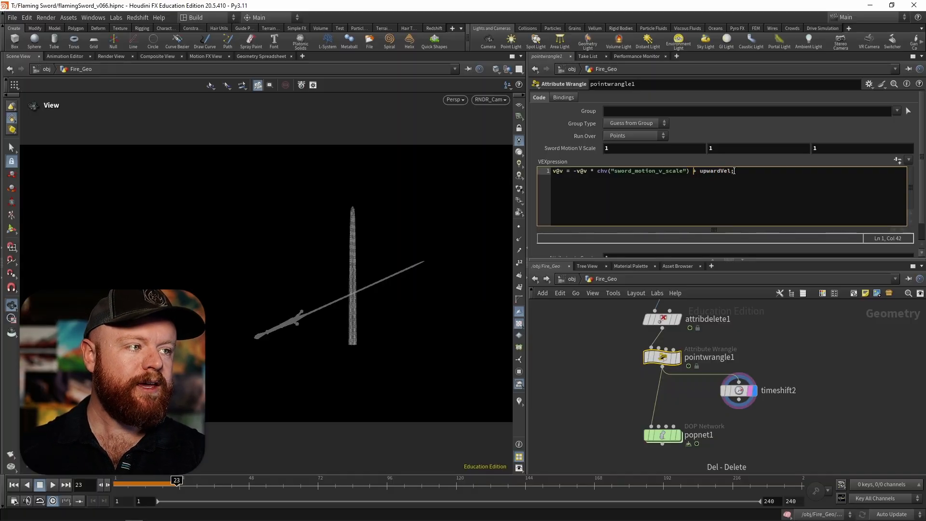
pyautogui.press('Return')
pyautogui.press('Return')
pyautogui.press('Up')
pyautogui.press('Up')
pyautogui.write('ve')
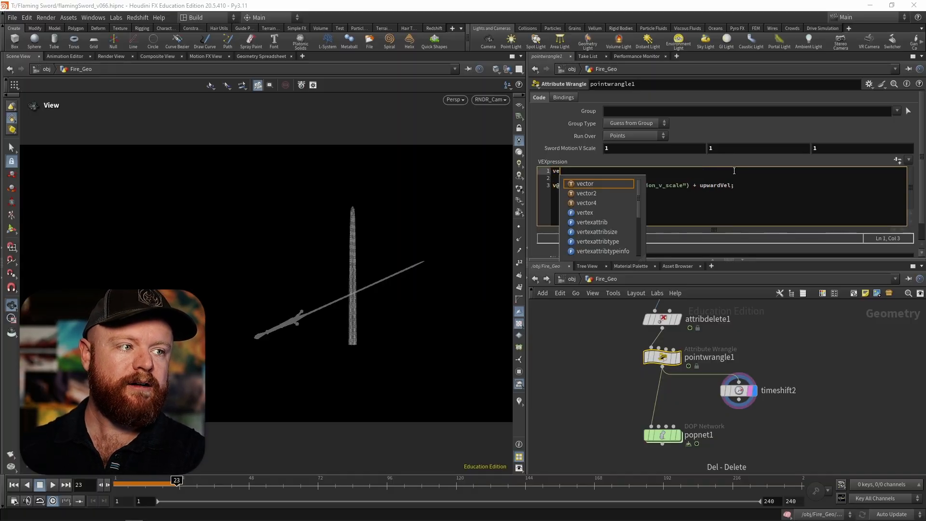
pyautogui.write('ctor upwardV')
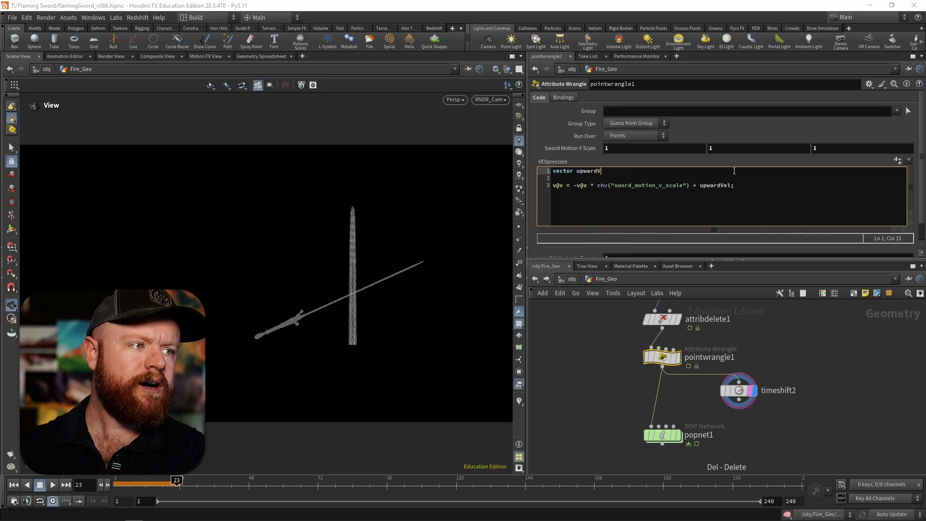
pyautogui.write('el = chv("temperature_upward')
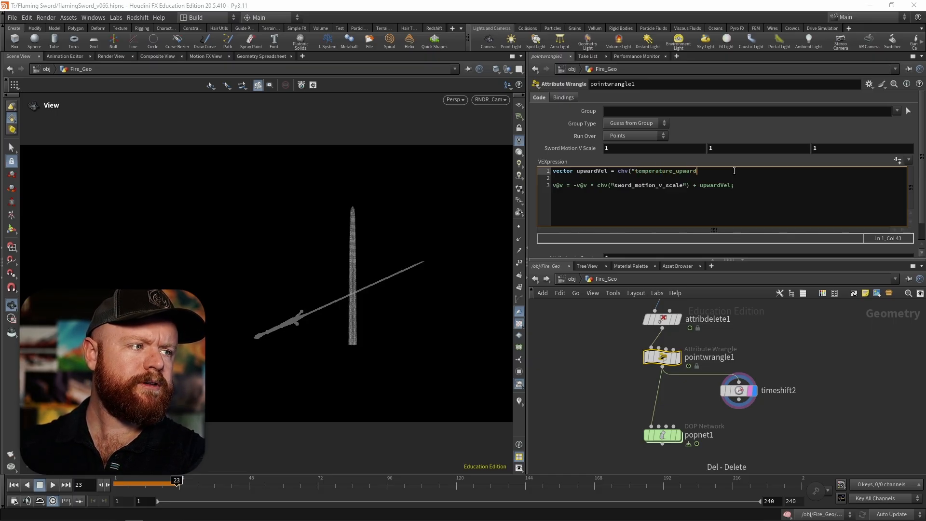
pyautogui.write('l");')
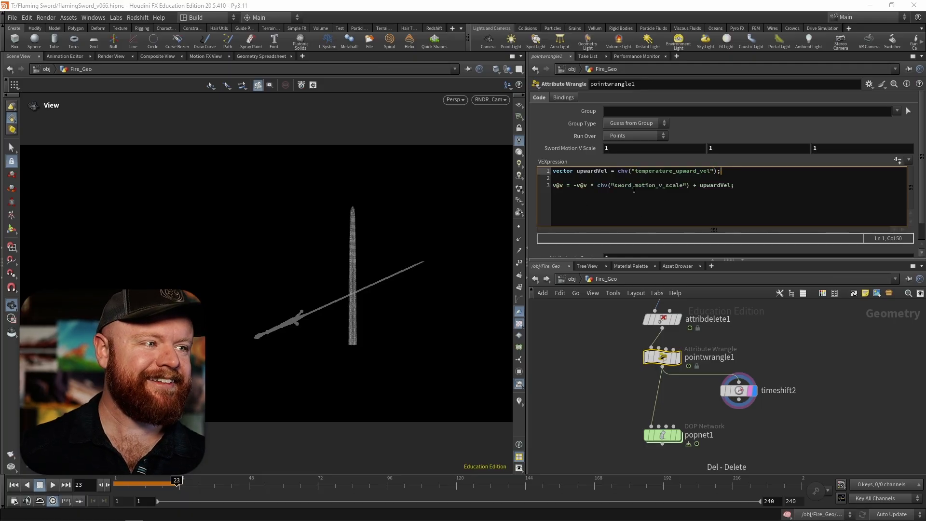
# Create the channel parameter for temperature_upward_vel on pointwrangle1 and set its Y component to 5.
pyautogui.click(897, 159)
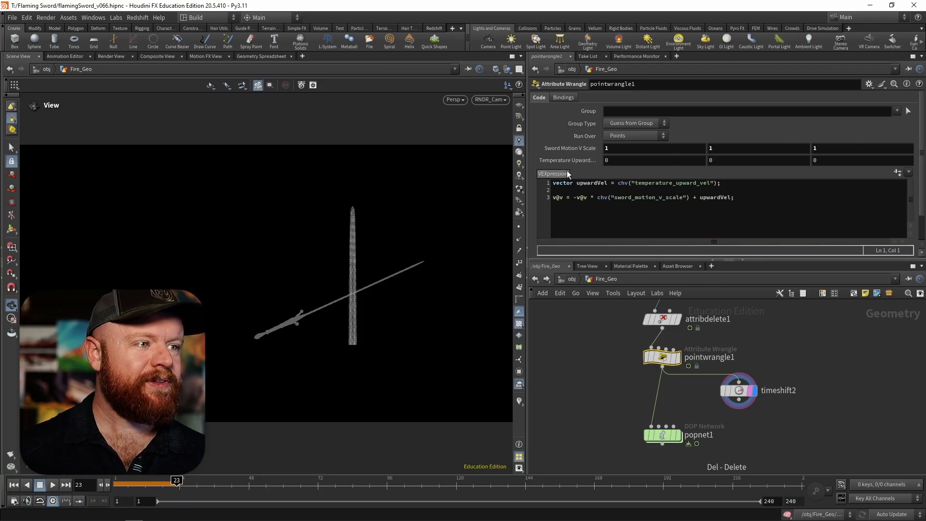
pyautogui.click(719, 160)
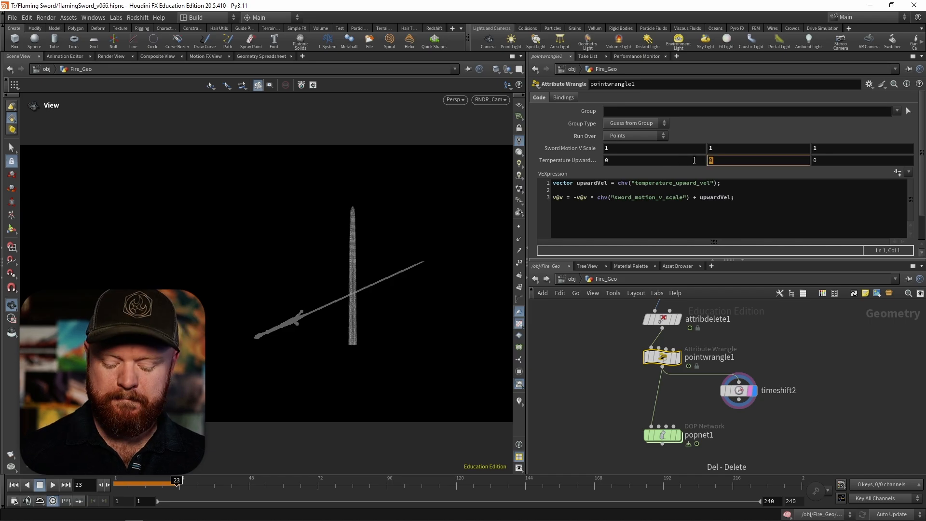
pyautogui.write('5')
pyautogui.press('Return')
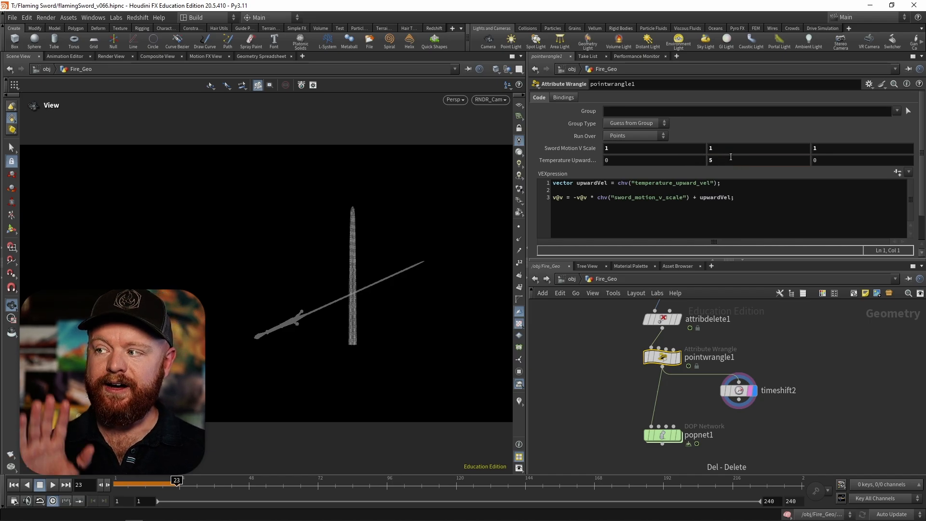
# Add a Point Velocity node and insert it on the wire between pointwrangle1 and popnet1.
pyautogui.moveTo(687, 396); pyautogui.dragTo(674, 347, button='middle')
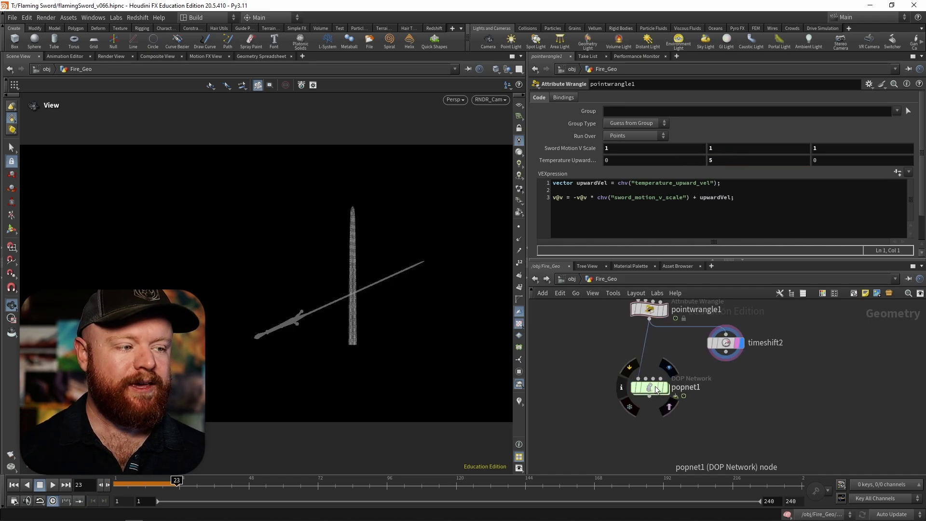
pyautogui.press('Tab')
pyautogui.write('point vel')
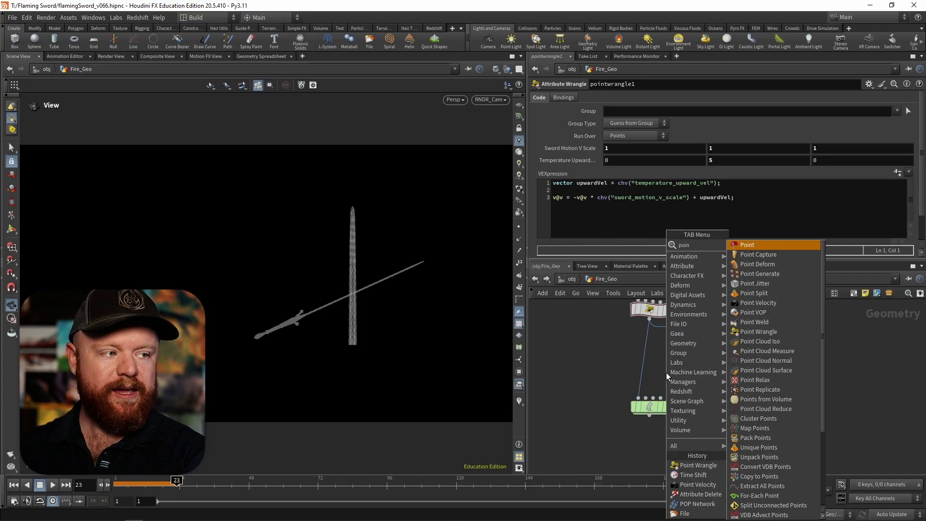
pyautogui.press('Return')
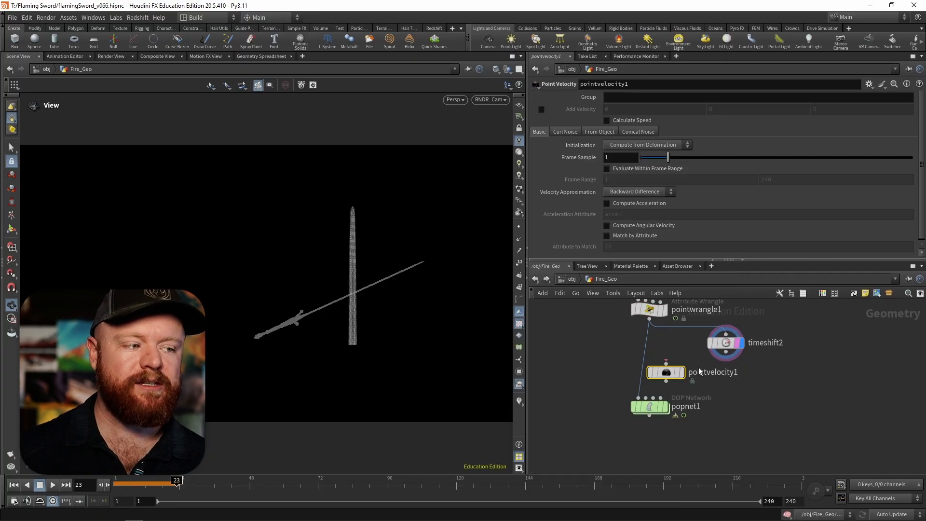
pyautogui.click(649, 368)
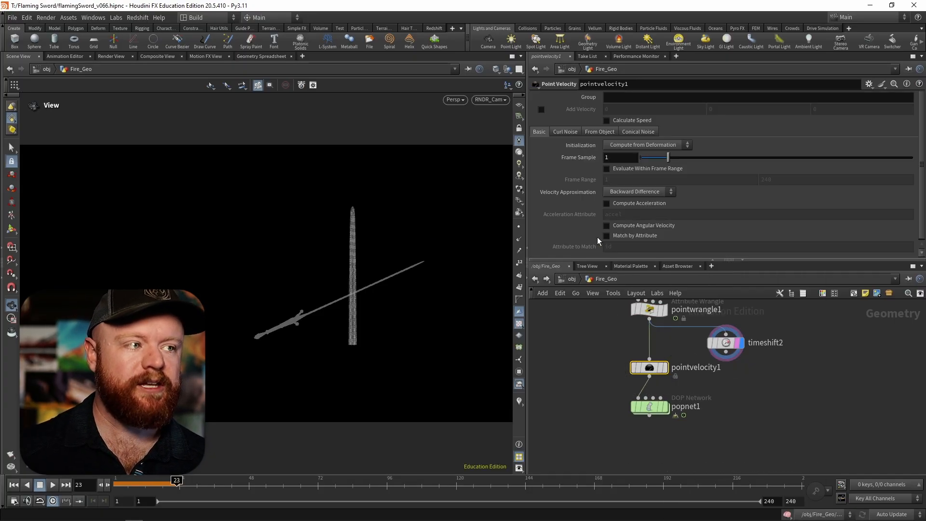
# Enable Add Curl Noise on pointvelocity1 and set its Initialization to Keep Incoming.
pyautogui.click(563, 132)
pyautogui.click(627, 144)
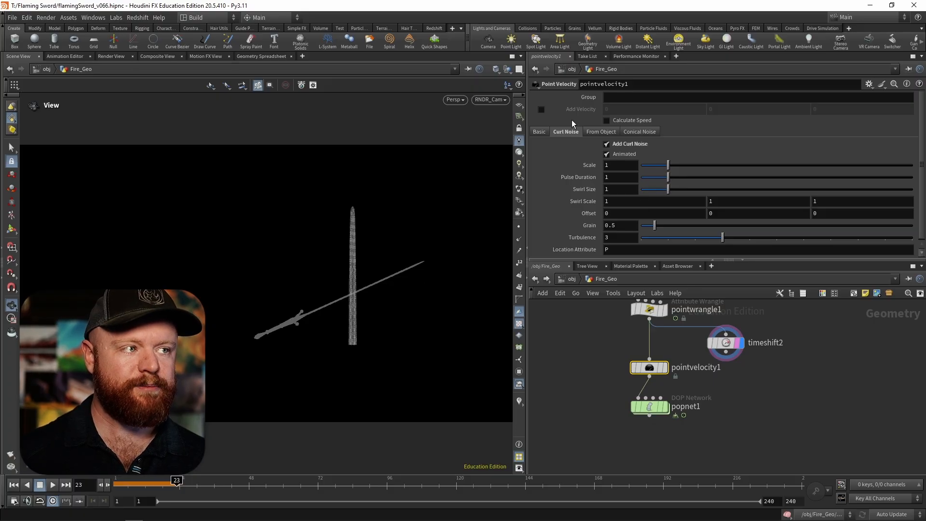
pyautogui.click(539, 131)
pyautogui.click(633, 145)
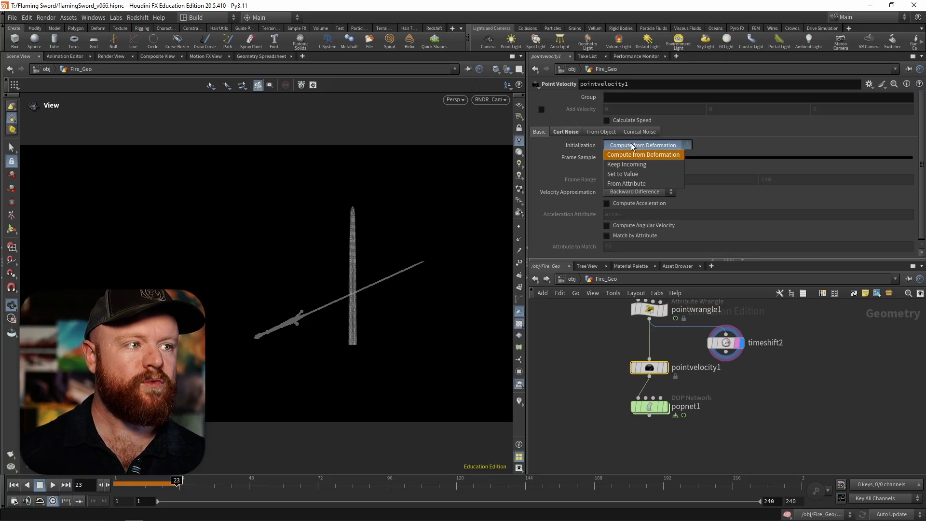
pyautogui.click(649, 164)
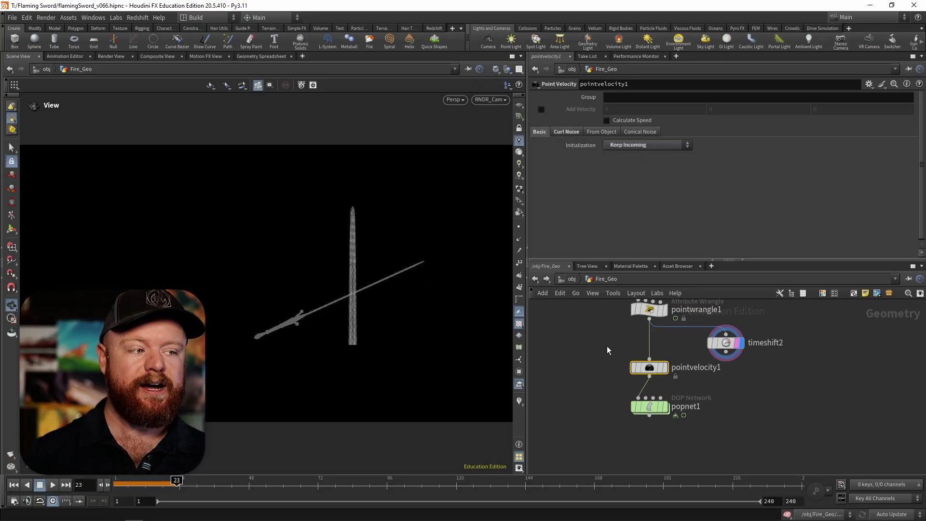
# Display pointvelocity1 with point trails in the viewport and raise its curl noise Scale to 1.55.
pyautogui.click(669, 358)
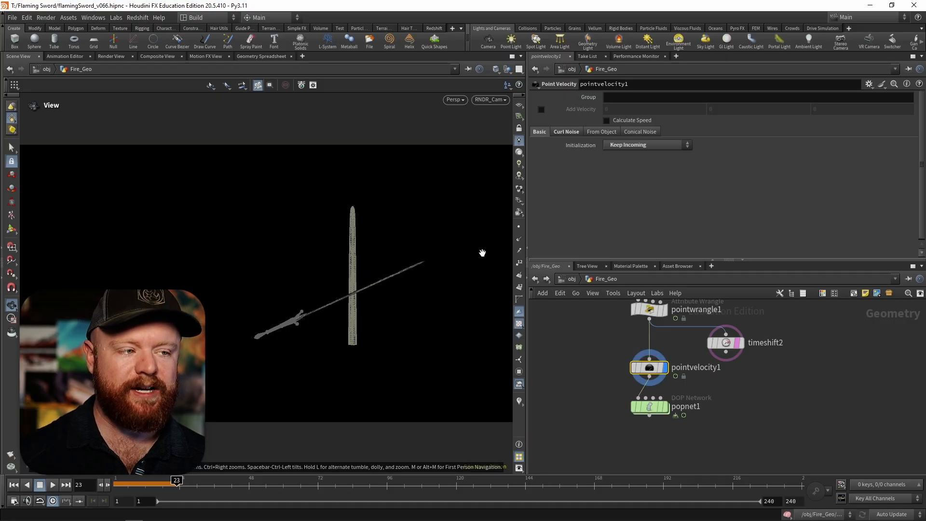
pyautogui.click(519, 250)
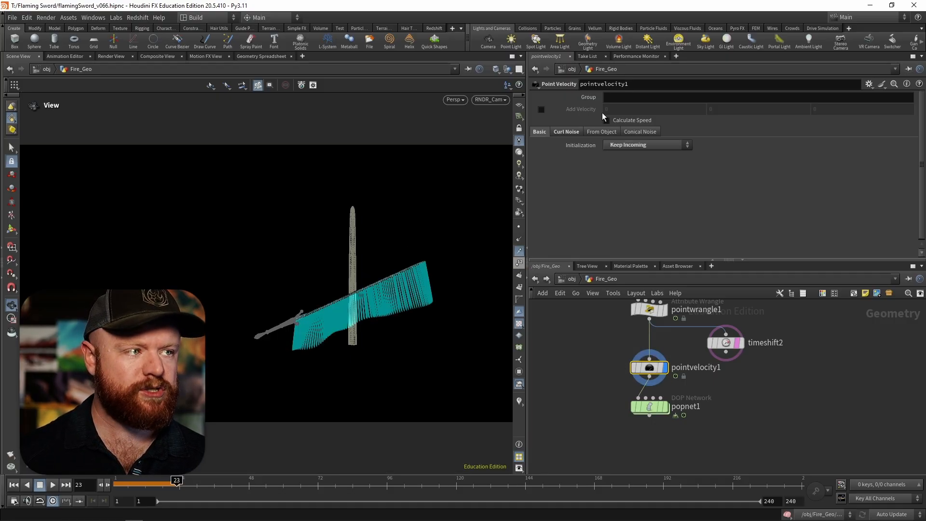
pyautogui.click(566, 132)
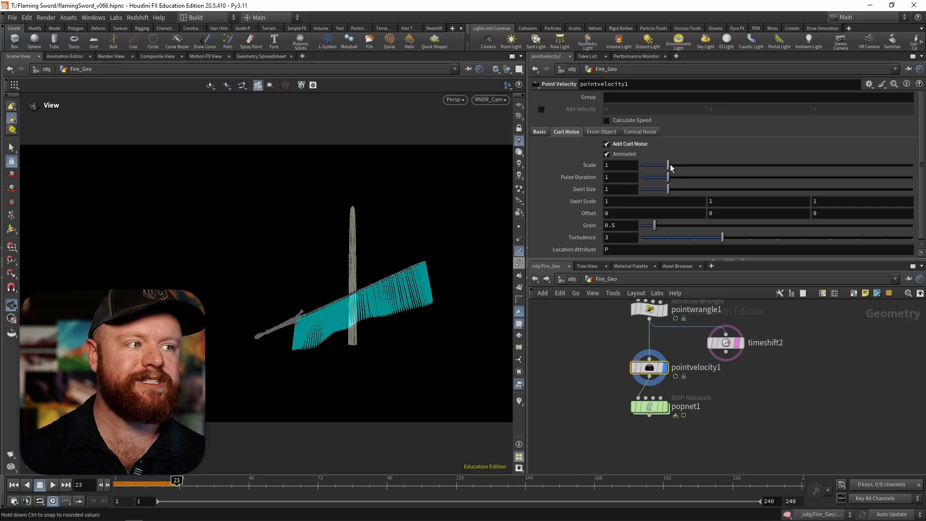
pyautogui.moveTo(669, 164); pyautogui.dragTo(683, 164)
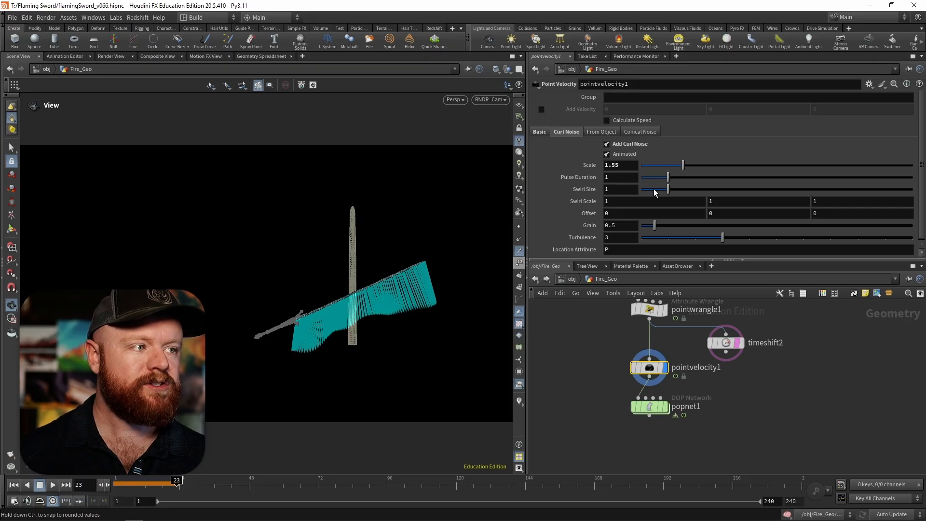
# Set the curl noise Swirl Size on pointvelocity1 to 0.1.
pyautogui.doubleClick(611, 189)
pyautogui.write('.1')
pyautogui.press('Return')
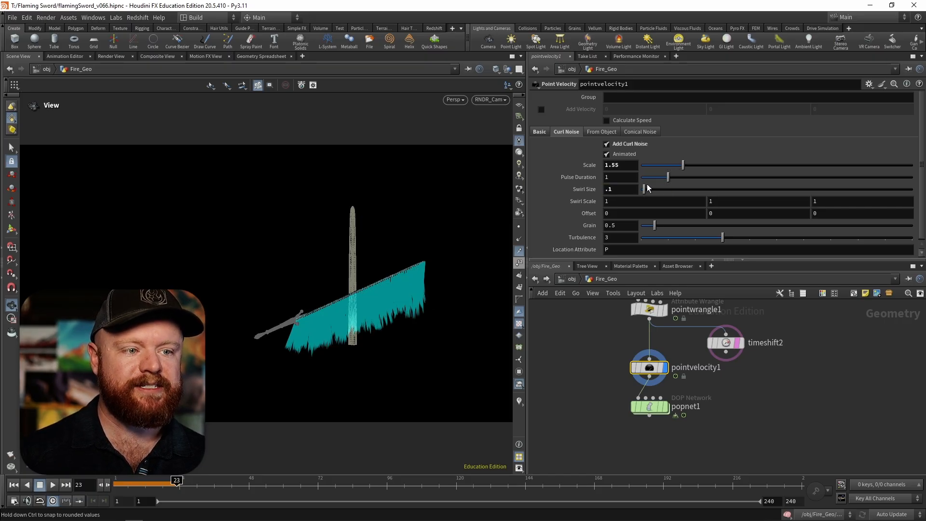
# Try curl noise Scale values of 1 and 0 on pointvelocity1, and settle on 0.48.
pyautogui.doubleClick(609, 166)
pyautogui.write('1')
pyautogui.press('Return')
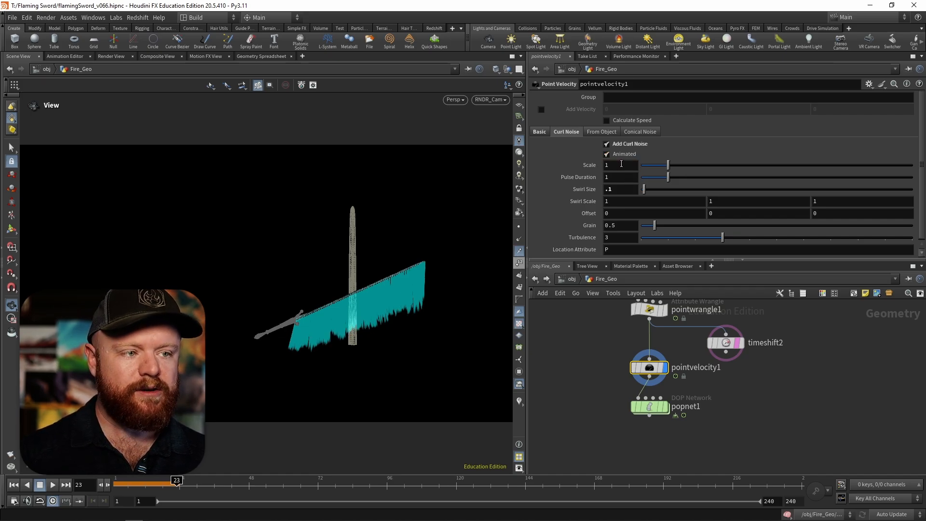
pyautogui.doubleClick(616, 164)
pyautogui.write('0')
pyautogui.press('Return')
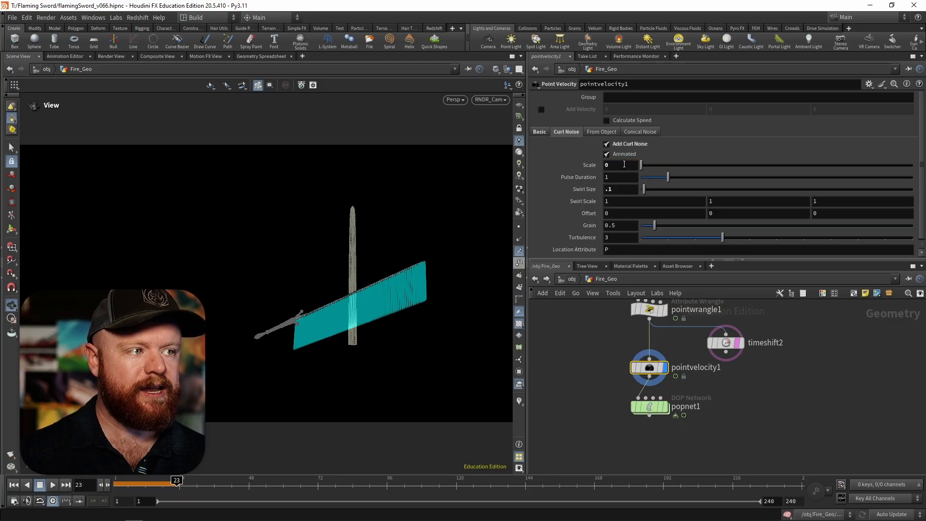
pyautogui.moveTo(624, 165); pyautogui.dragTo(800, 162, button='middle')
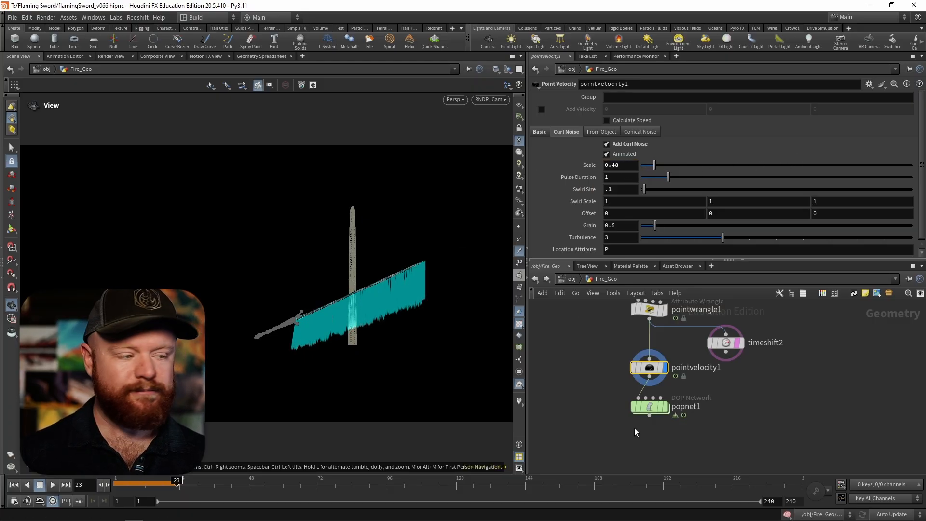
# Return the timeline to frame 1 and open the popnet1 network.
pyautogui.click(616, 419)
pyautogui.moveTo(601, 410); pyautogui.dragTo(617, 375, button='middle')
pyautogui.click(14, 485)
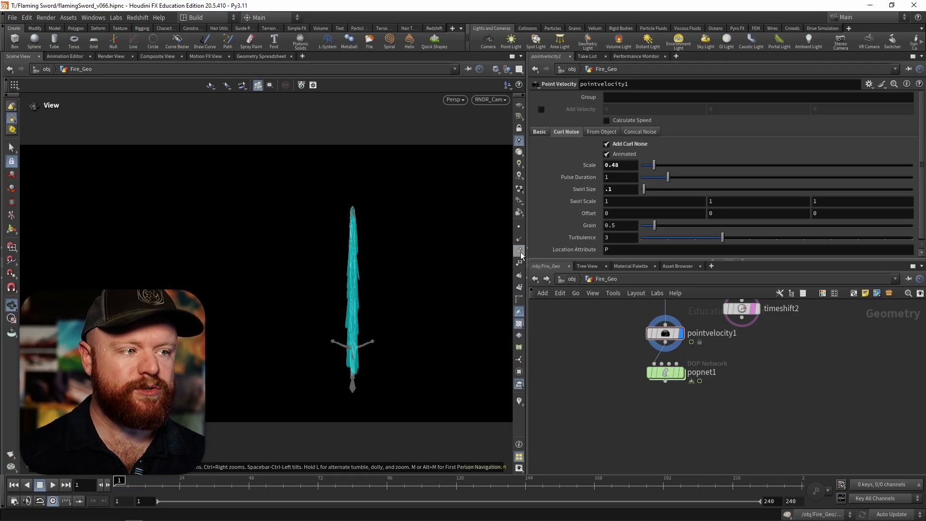
pyautogui.doubleClick(667, 372)
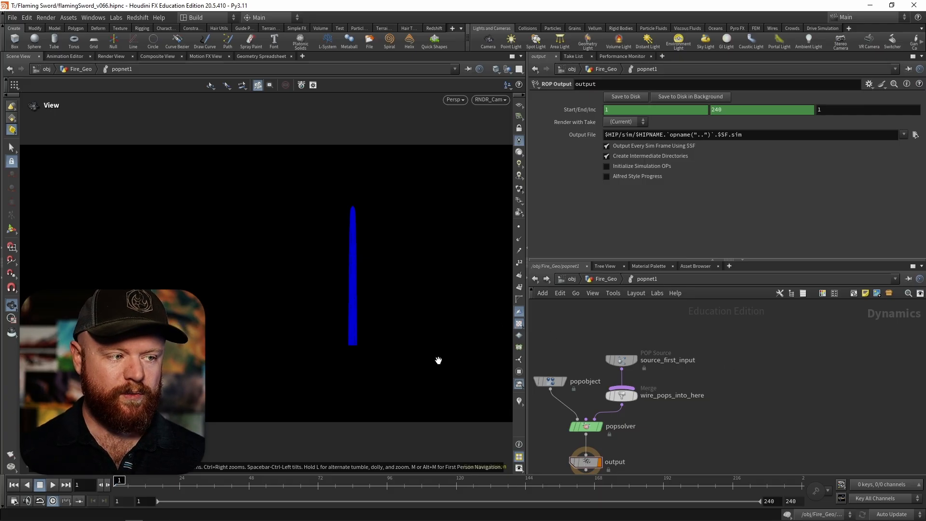
# Add a POP Drag node, wire it into the wire_pops_into_here merge, and simulate the particles up to frame 26.
pyautogui.press('Tab')
pyautogui.press('Escape')
pyautogui.press('Tab')
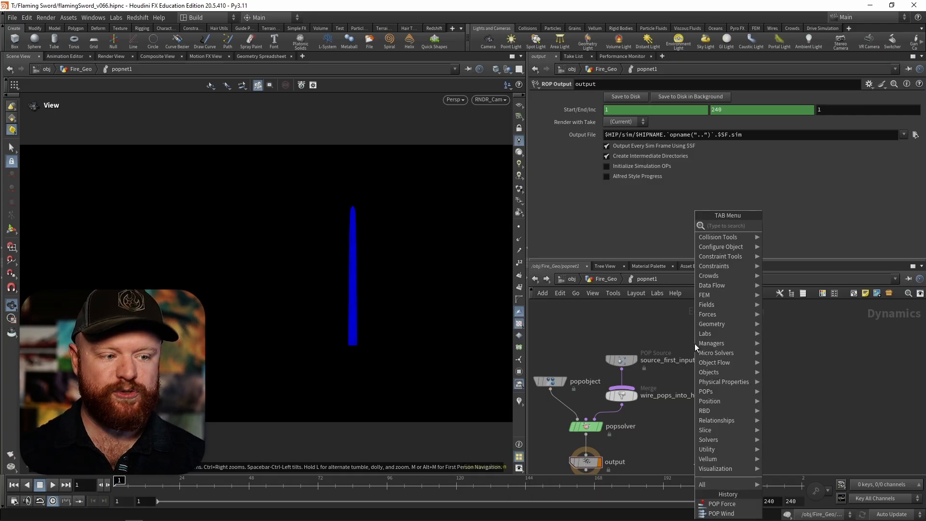
pyautogui.write('drag')
pyautogui.press('Return')
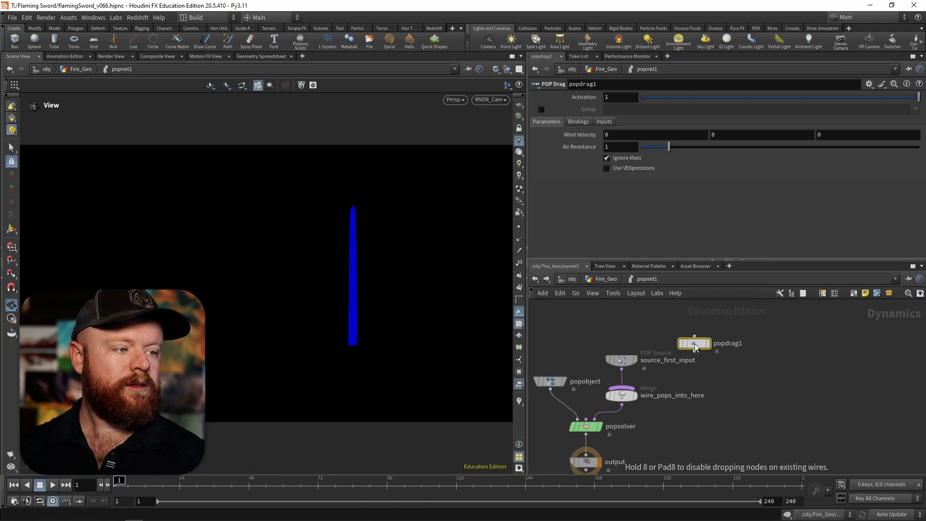
pyautogui.click(724, 355)
pyautogui.moveTo(723, 363); pyautogui.dragTo(647, 389)
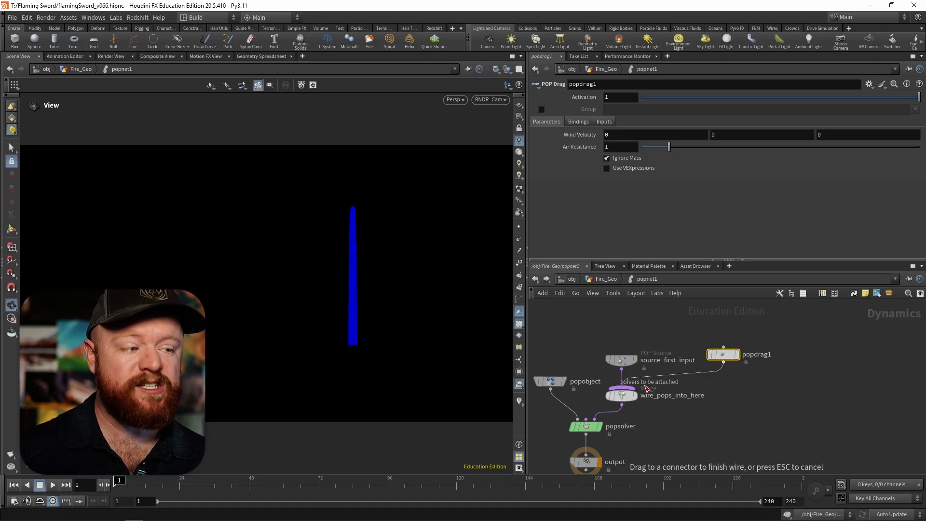
pyautogui.click(647, 388)
pyautogui.moveTo(718, 358); pyautogui.dragTo(720, 364)
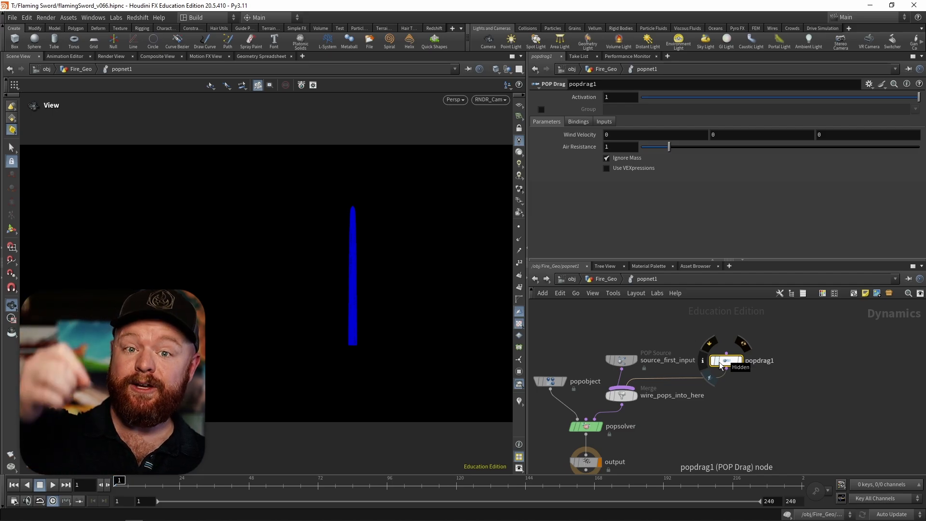
pyautogui.click(128, 483)
pyautogui.moveTo(145, 483)
pyautogui.mouseDown()
pyautogui.moveTo(202, 486)
pyautogui.moveTo(122, 486)
pyautogui.moveTo(198, 486)
pyautogui.moveTo(152, 486)
pyautogui.moveTo(186, 486)
pyautogui.mouseUp()
# Set source_first_input's Life Expectancy to 0.5 and Life Variance to 0.25, and return to frame 1.
pyautogui.click(621, 360)
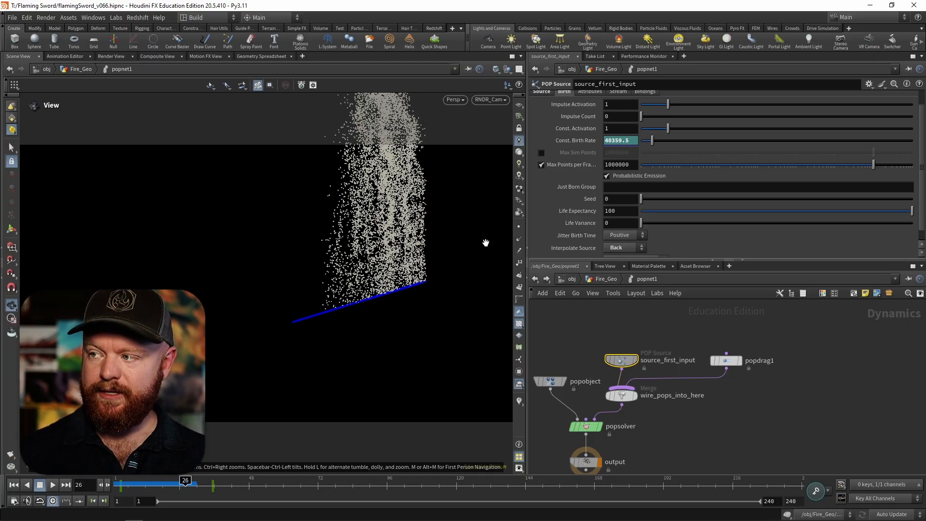
pyautogui.click(618, 208)
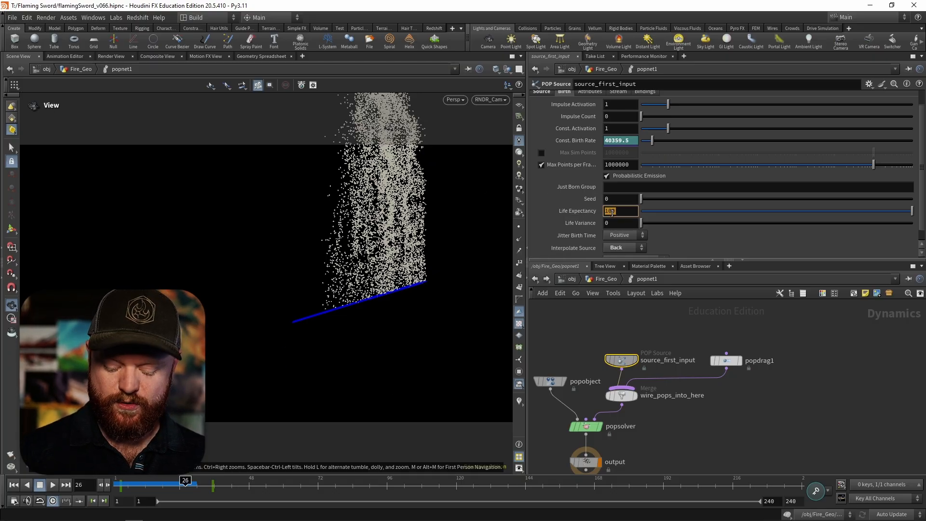
pyautogui.write('.5')
pyautogui.press('Tab')
pyautogui.write('.25')
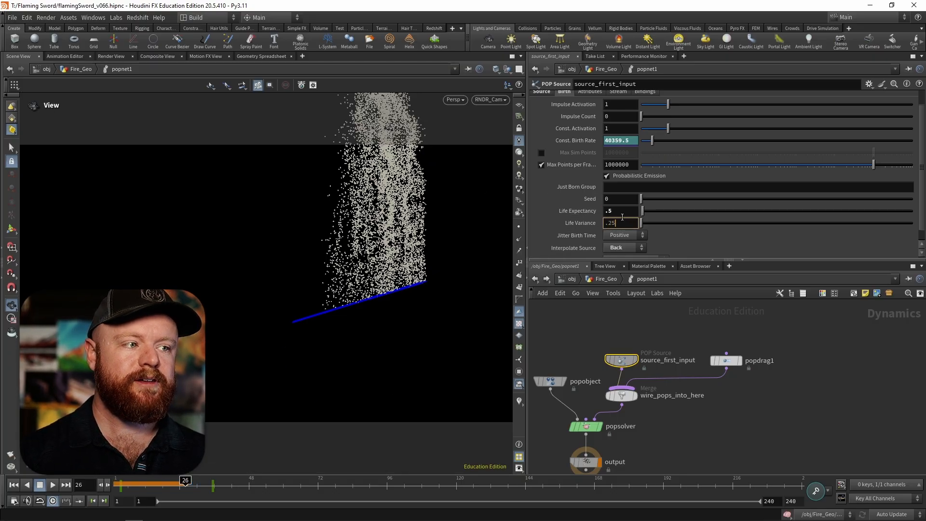
pyautogui.press('Return')
pyautogui.click(14, 485)
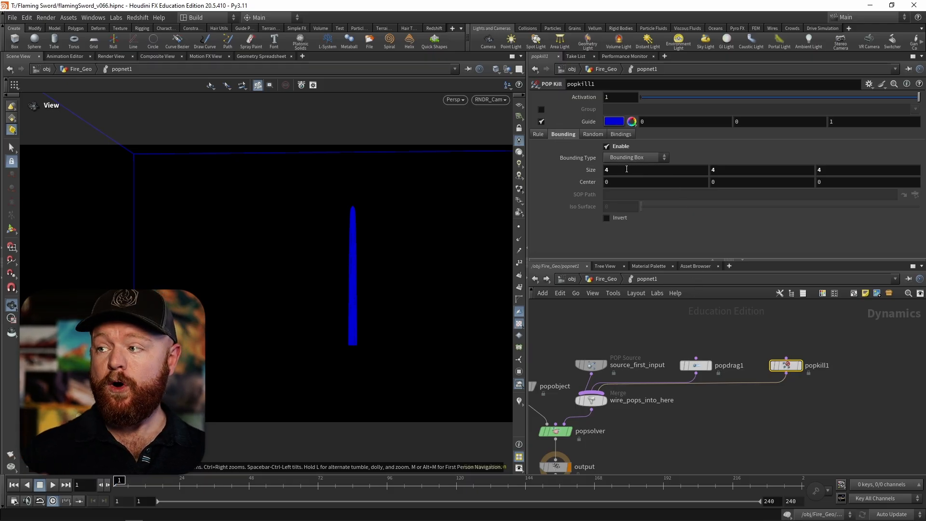
# Go back up to the Fire_Geo network and select extractcentroid2 to view its settings.
pyautogui.click(605, 279)
pyautogui.click(679, 367)
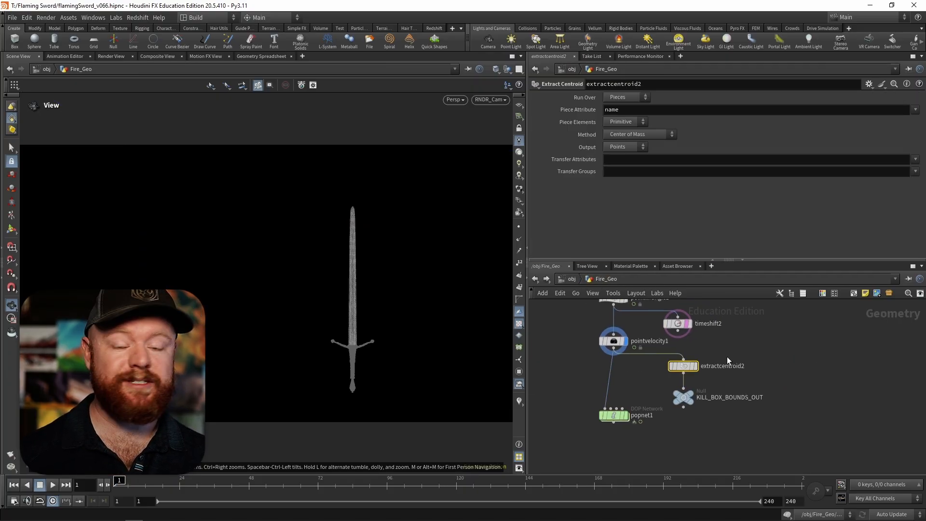
# Set extractcentroid2's Run Over to Detail and inspect the node's geometry information.
pyautogui.scroll(1, 713, 359)
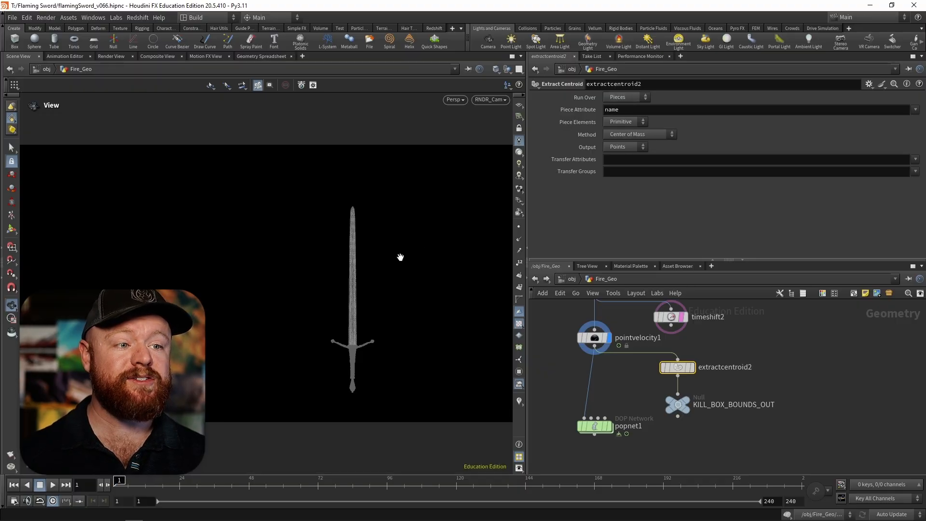
pyautogui.click(627, 97)
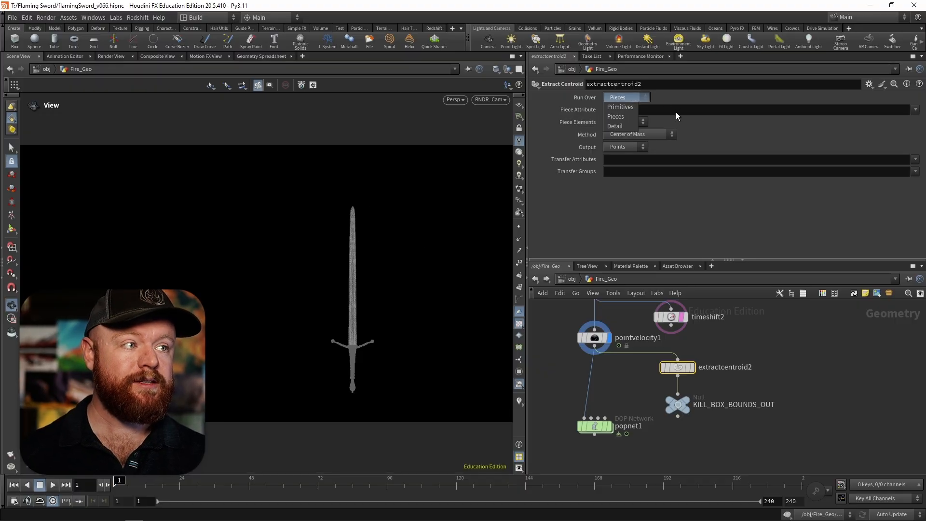
pyautogui.click(622, 126)
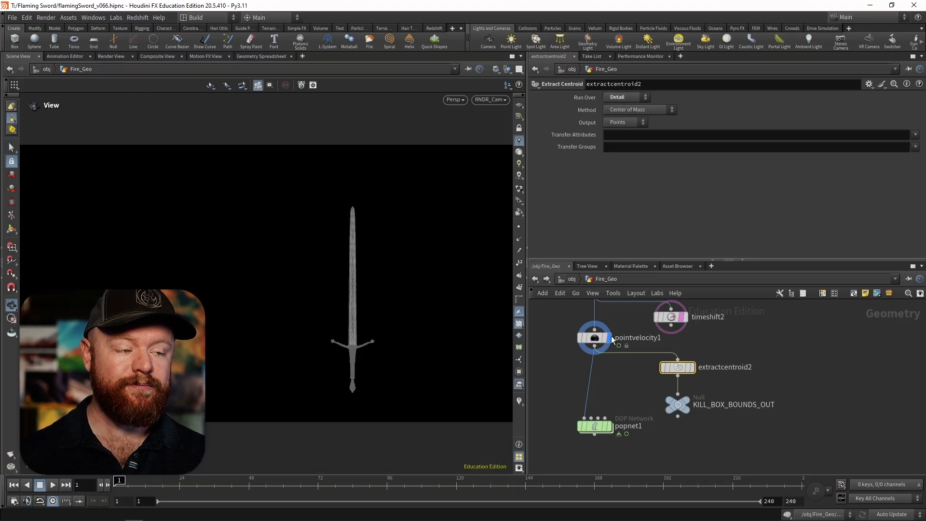
pyautogui.middleClick(677, 368)
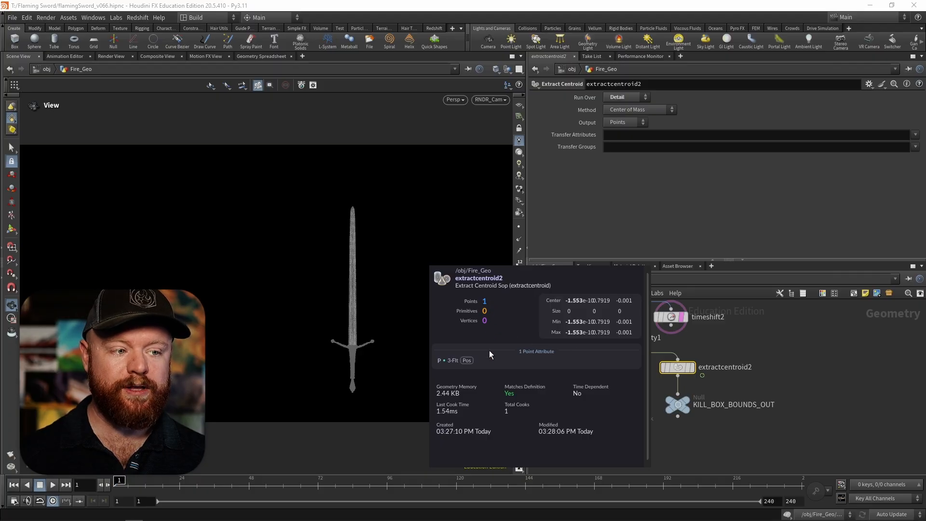
# Enter popnet1, open the scene data reference chooser for popkill1's bounding Center, and select Fire_Geo's KILL_BOX_BOUNDS_OUT null.
pyautogui.doubleClick(596, 426)
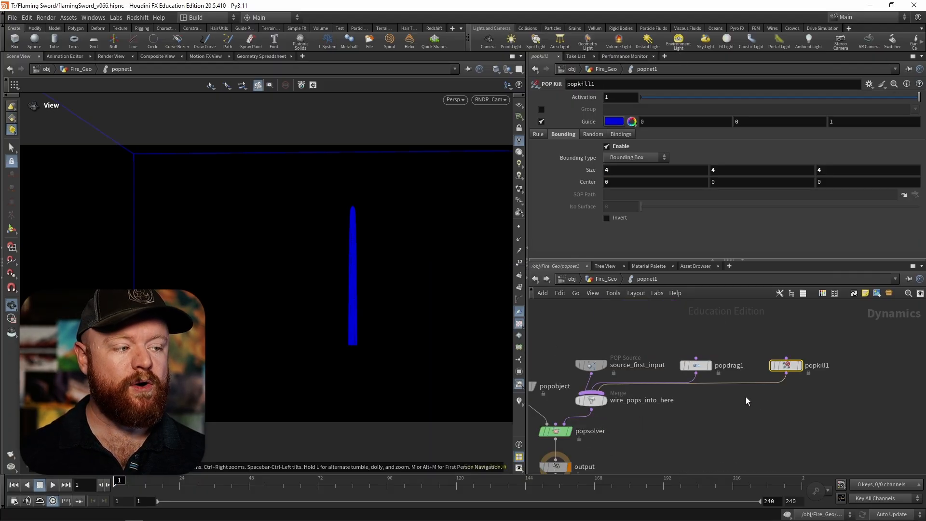
pyautogui.rightClick(586, 182)
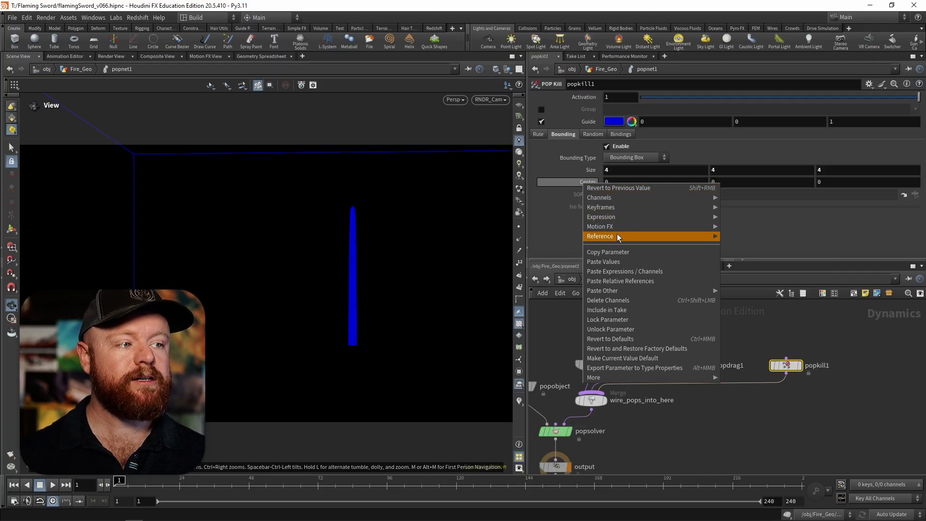
pyautogui.moveTo(617, 236)
pyautogui.click(748, 236)
pyautogui.moveTo(739, 141); pyautogui.dragTo(439, 165)
pyautogui.click(611, 282)
pyautogui.click(627, 298)
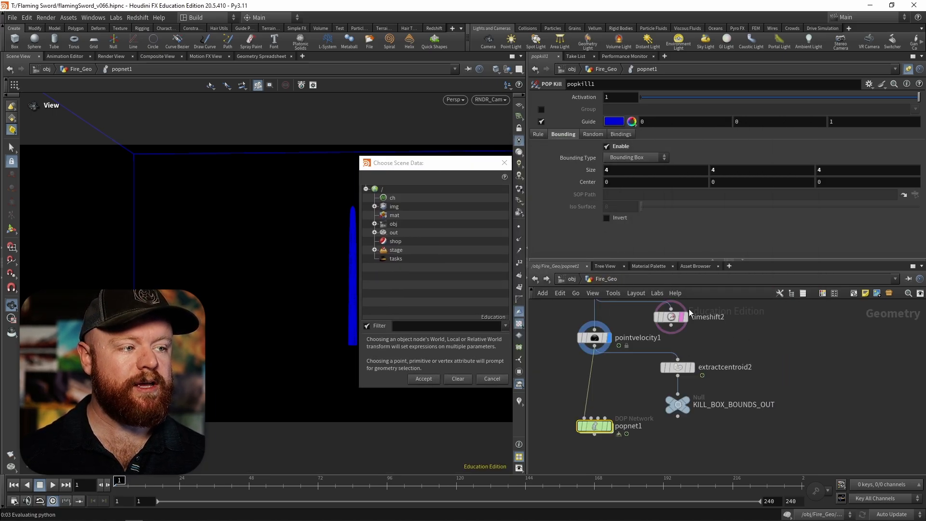
pyautogui.click(677, 404)
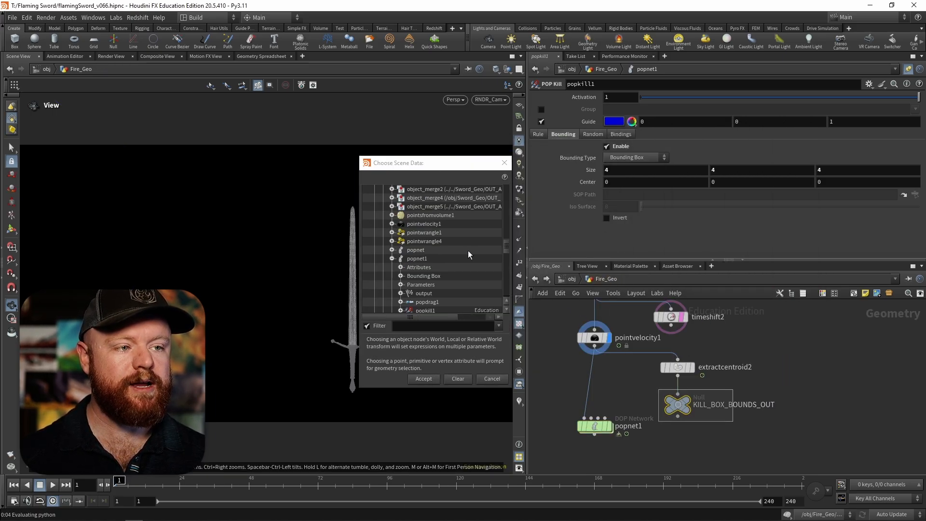
# Reference the Bounding Box Centroid of KILL_BOX_BOUNDS_OUT as popkill1's bounding Center.
pyautogui.click(401, 204)
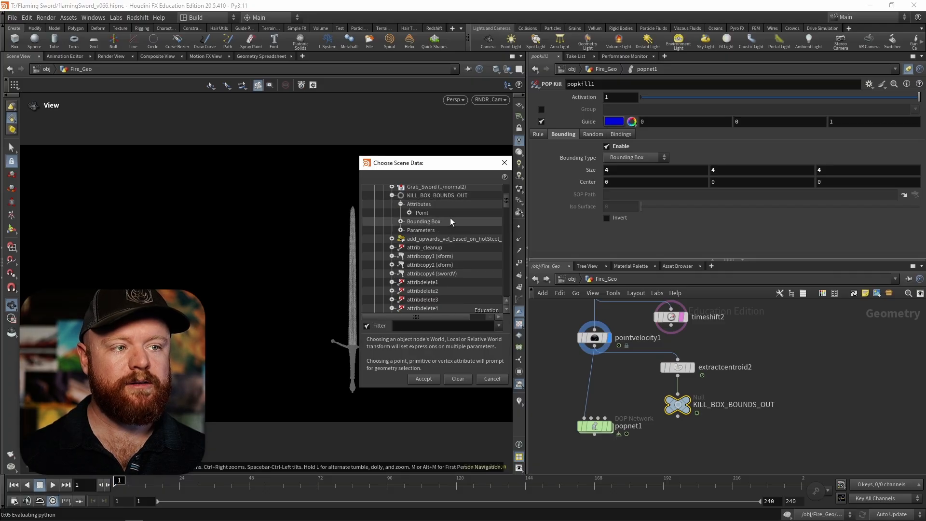
pyautogui.click(400, 204)
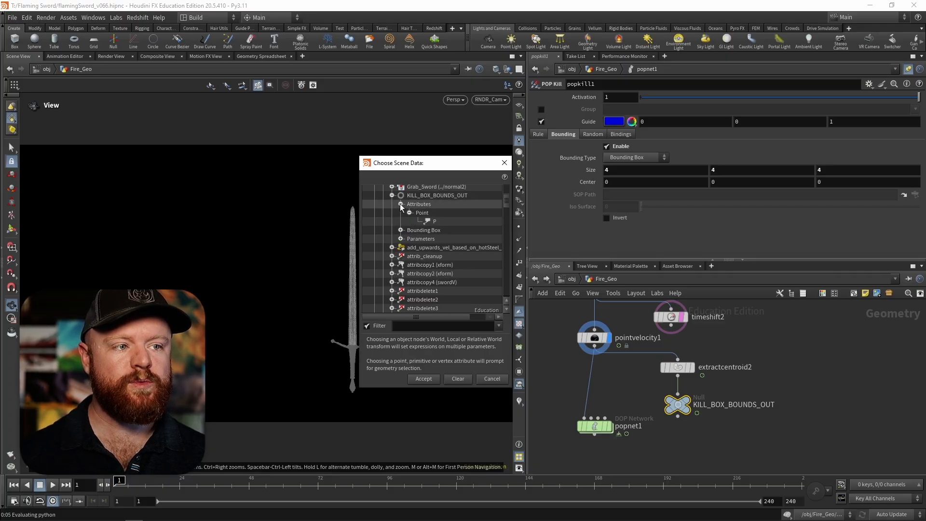
pyautogui.click(401, 213)
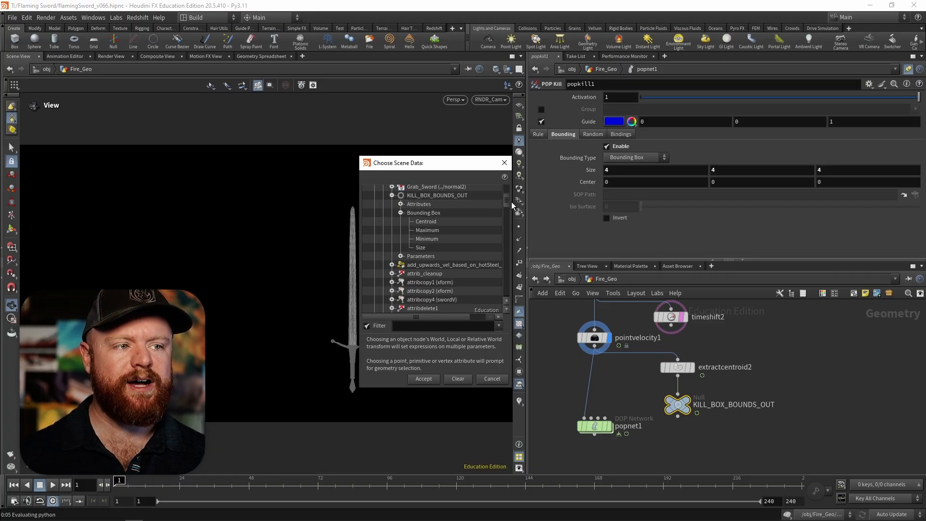
pyautogui.scroll(1, 505, 201)
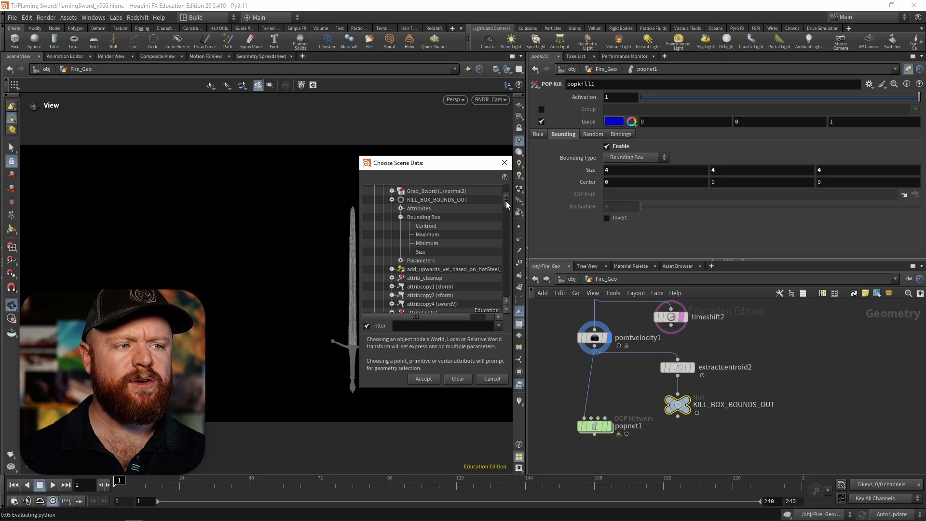
pyautogui.click(433, 230)
pyautogui.click(401, 264)
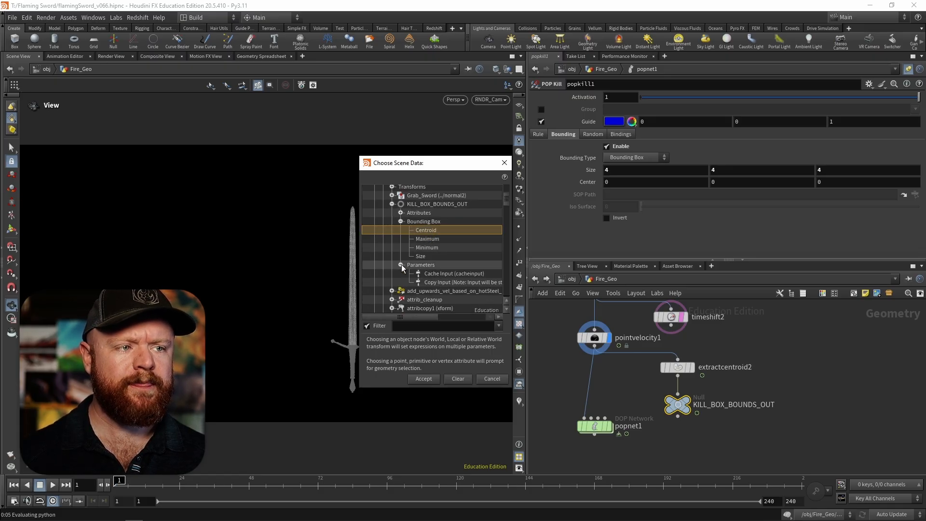
pyautogui.click(429, 379)
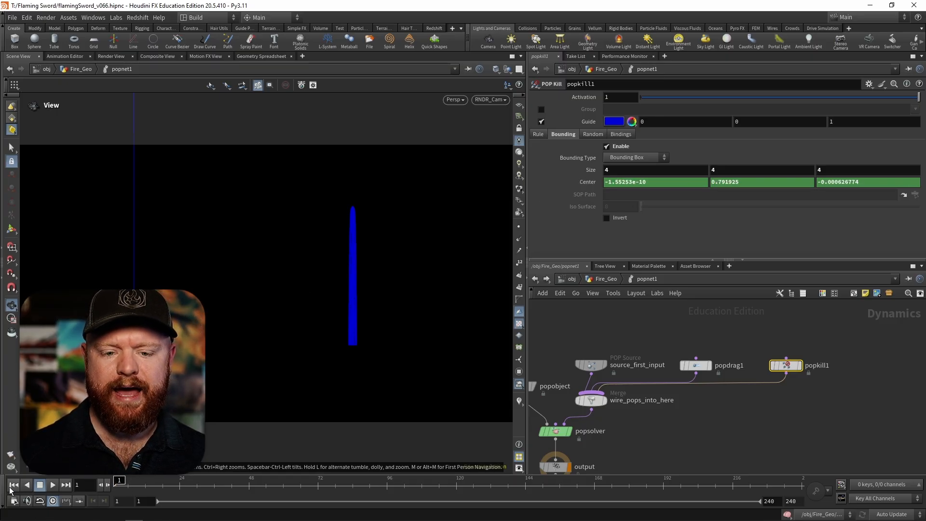
# Simulate the particles, enable Invert on popkill1's bounding box, and simulate again from frame 1 to about frame 28.
pyautogui.moveTo(120, 481); pyautogui.dragTo(228, 483)
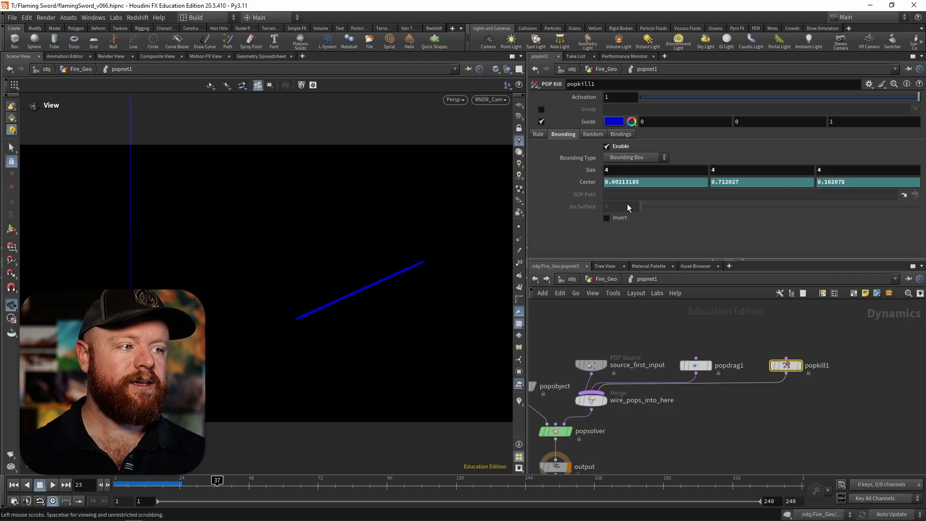
pyautogui.click(607, 217)
pyautogui.click(13, 485)
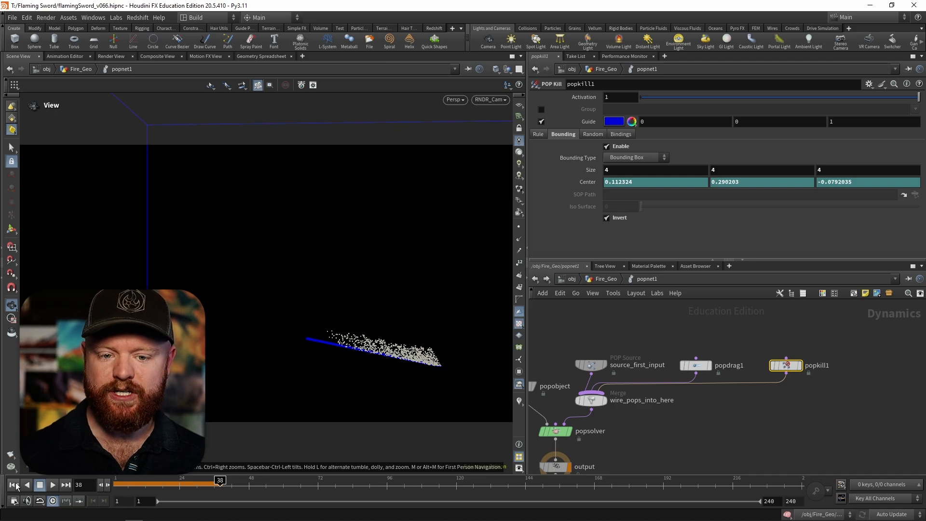
pyautogui.moveTo(139, 480); pyautogui.dragTo(194, 480)
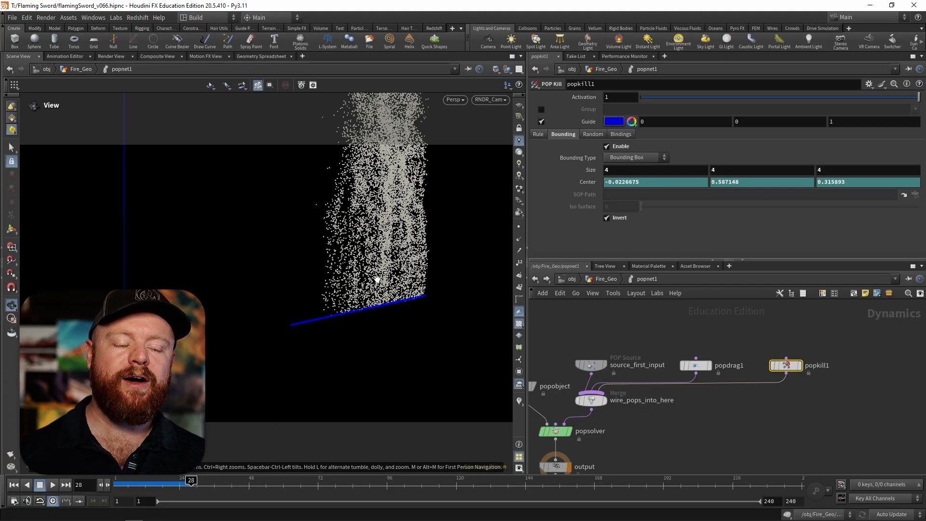
# Review the kill box around the particles in perspective, set popkill1's bounding Size to 3, 3, 3, and return to frame 1.
pyautogui.moveTo(377, 280); pyautogui.dragTo(303, 309)
pyautogui.scroll(-6, 338, 285)
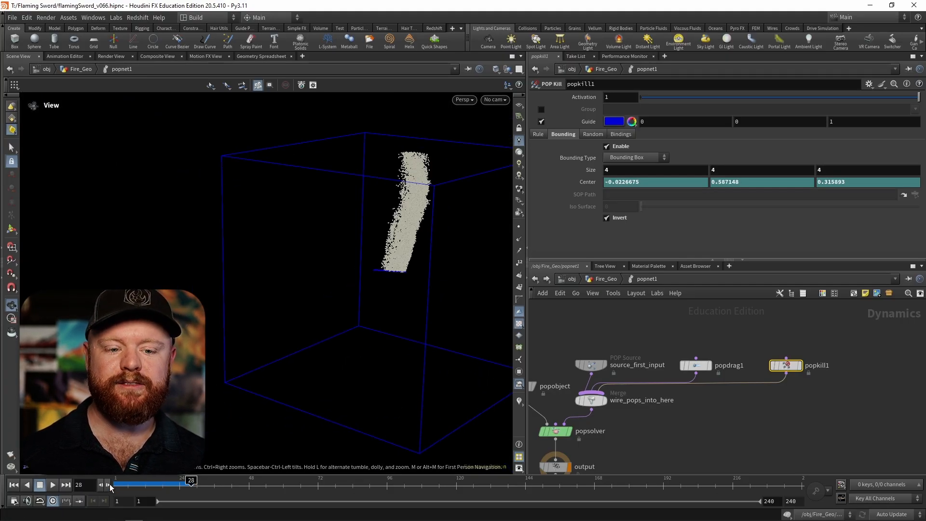
pyautogui.moveTo(159, 481); pyautogui.dragTo(186, 480)
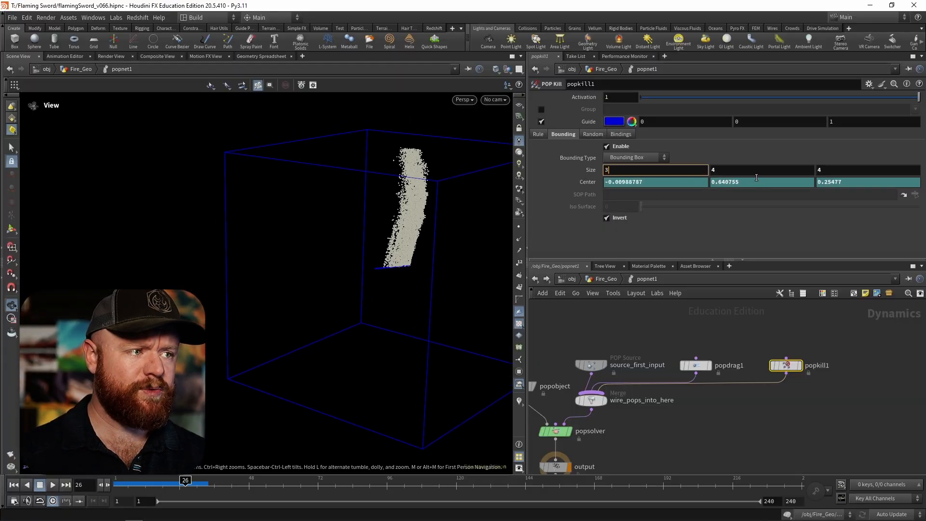
pyautogui.press('Tab')
pyautogui.write('3')
pyautogui.press('Tab')
pyautogui.write('3')
pyautogui.press('Return')
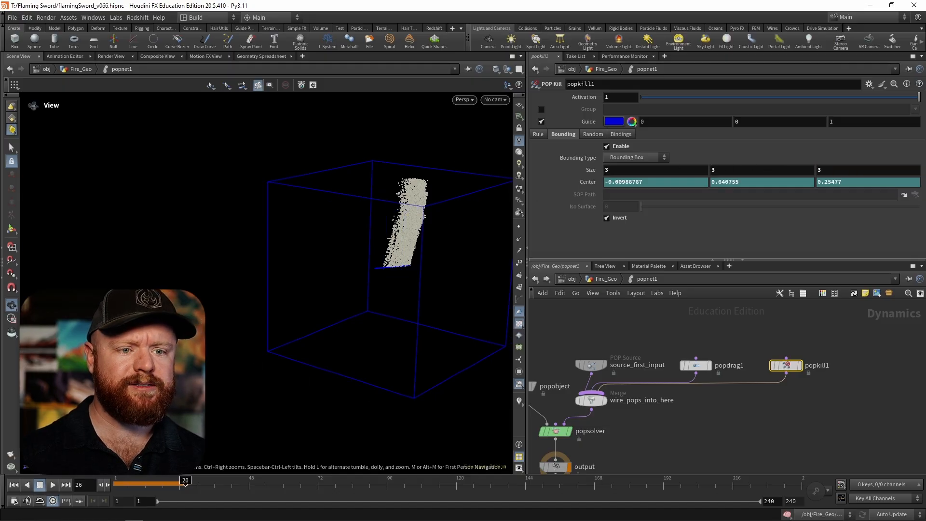
pyautogui.click(13, 485)
# Go back up to the Fire_Geo network, move timeshift2 below popnet1, and display it.
pyautogui.click(606, 279)
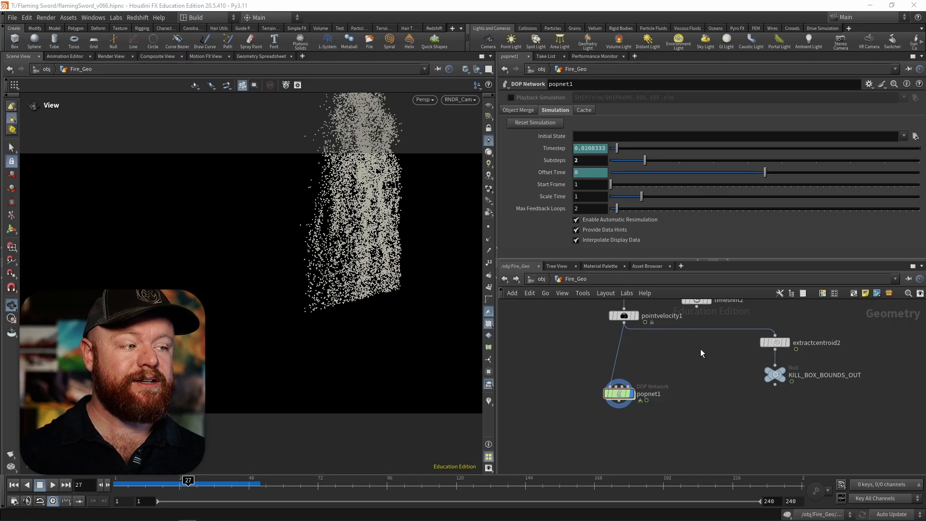
pyautogui.scroll(3, 700, 349)
pyautogui.click(731, 343)
pyautogui.moveTo(724, 407); pyautogui.dragTo(725, 369, button='middle')
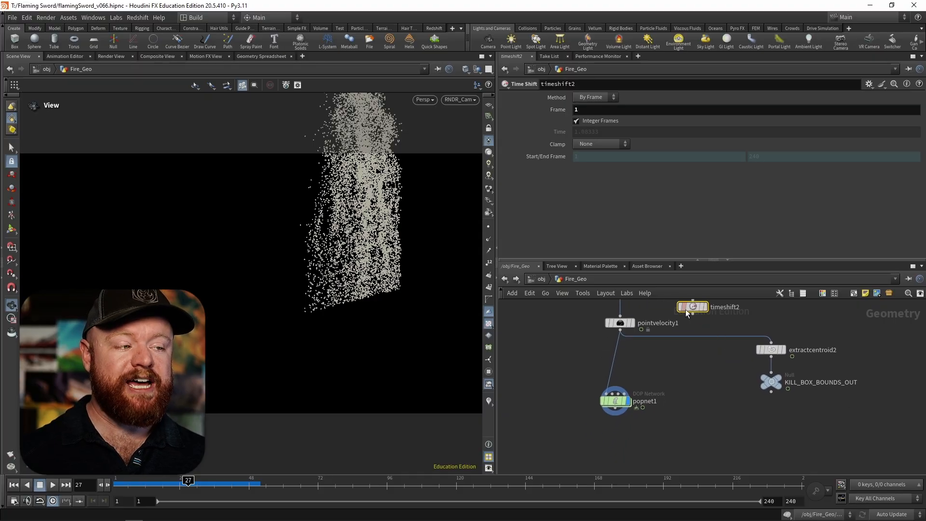
pyautogui.moveTo(691, 309); pyautogui.dragTo(712, 424)
pyautogui.moveTo(723, 398); pyautogui.dragTo(726, 343, button='middle')
pyautogui.moveTo(720, 369); pyautogui.dragTo(718, 381)
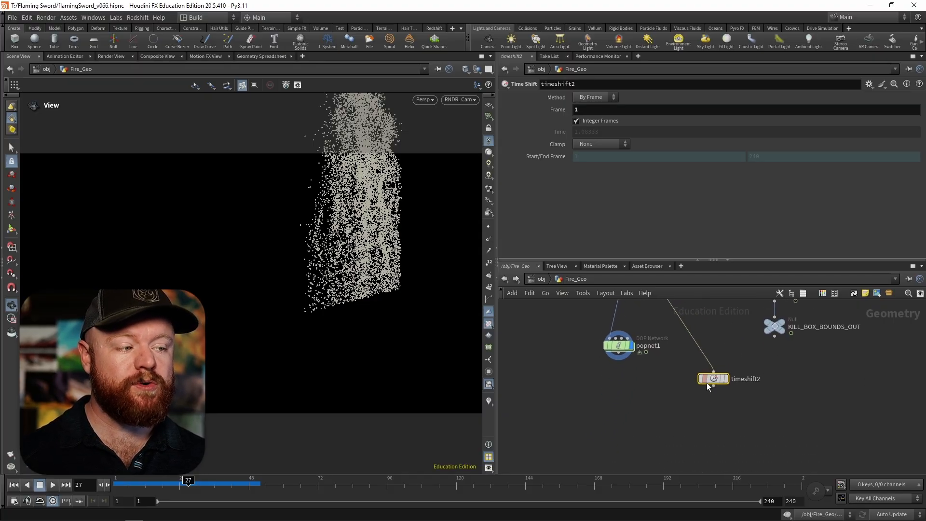
pyautogui.click(725, 378)
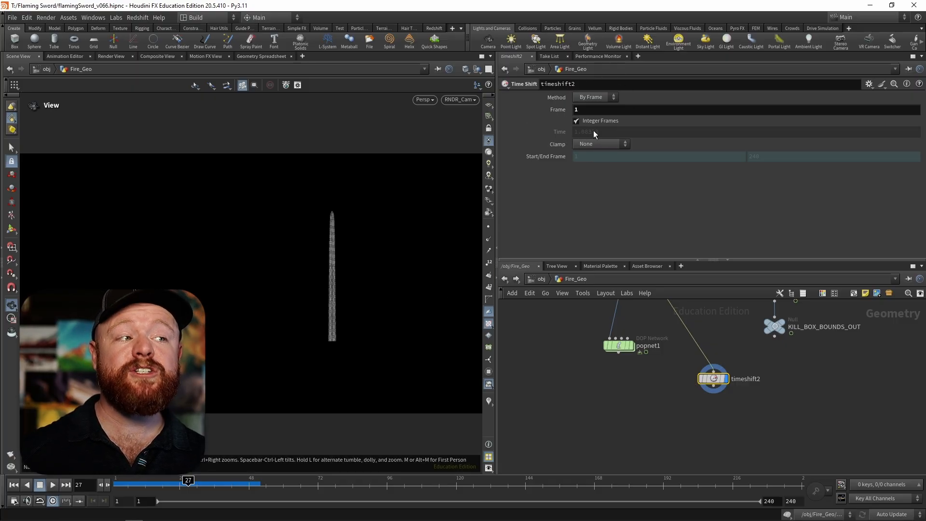
# Turn off Integer Frames on timeshift2 and shift the node slightly away from popnet1.
pyautogui.click(606, 120)
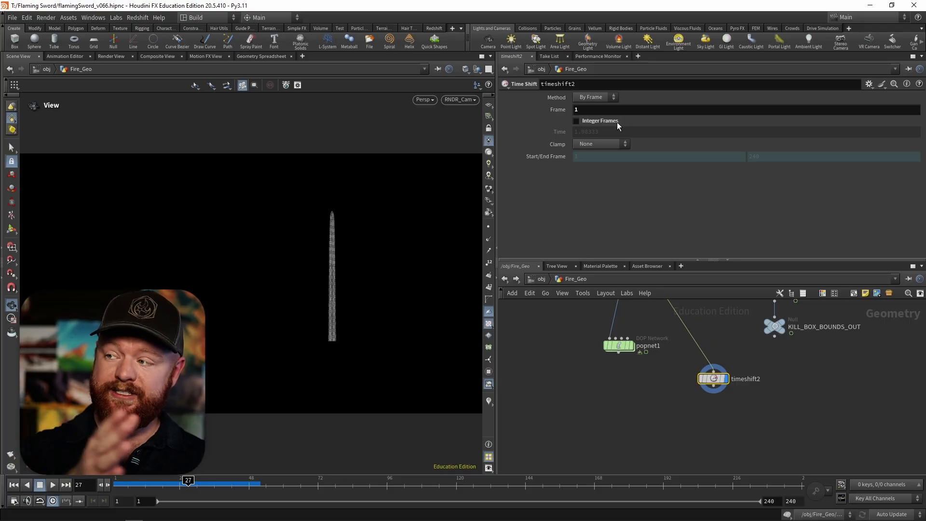
pyautogui.moveTo(667, 395); pyautogui.dragTo(657, 394, button='middle')
pyautogui.moveTo(695, 378); pyautogui.dragTo(706, 378)
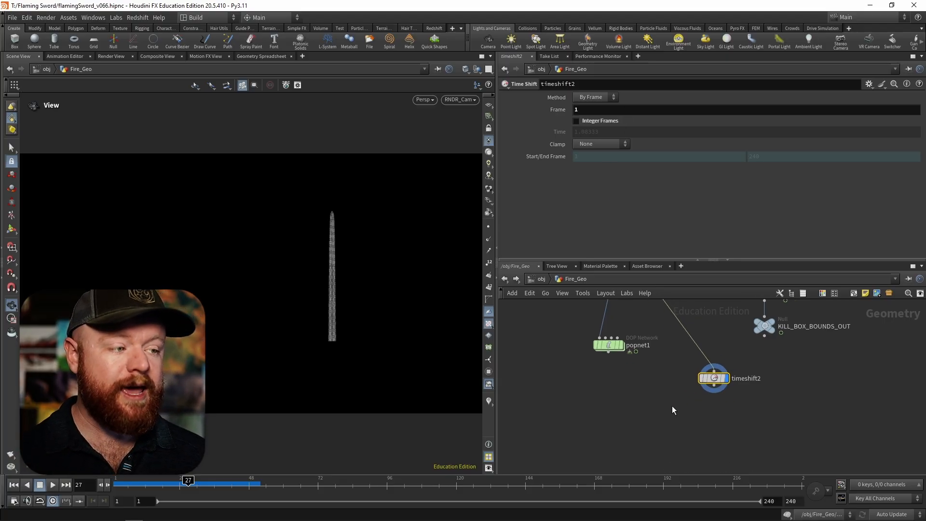
pyautogui.moveTo(672, 396); pyautogui.dragTo(714, 376, button='middle')
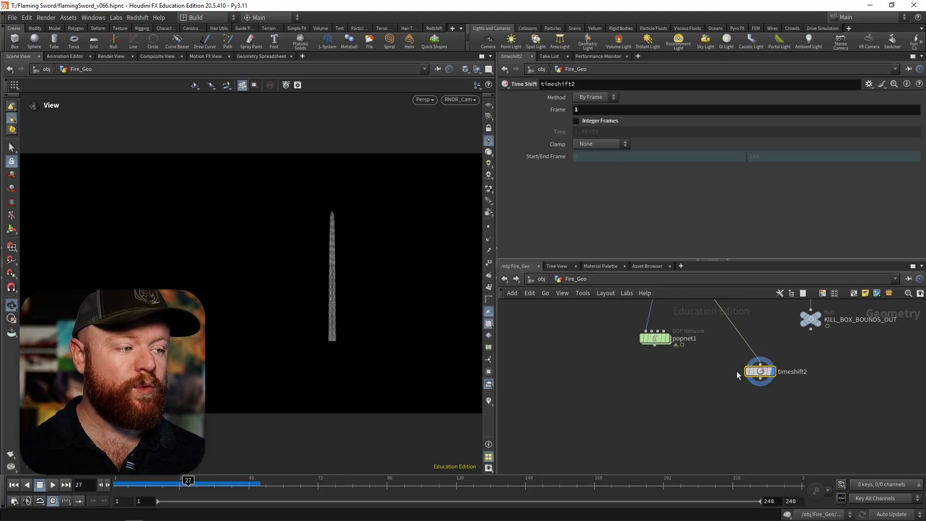
# Duplicate timeshift2 beside the original and set the copy's Frame to $FF.
pyautogui.keyDown('alt'); pyautogui.moveTo(751, 372); pyautogui.dragTo(691, 373); pyautogui.keyUp('alt')
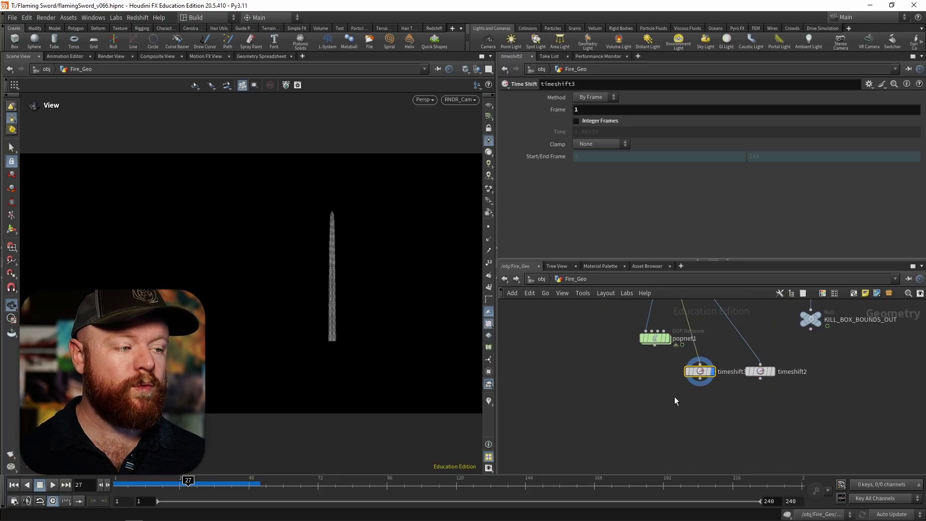
pyautogui.click(594, 113)
pyautogui.write('$FF')
pyautogui.press('Return')
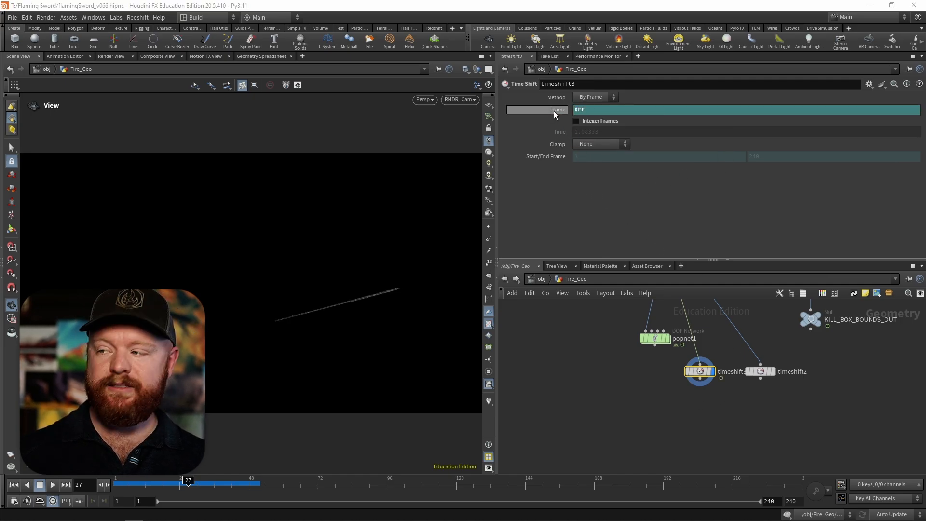
# Display timeshift2, space the two time shift nodes apart, and rename the duplicate anim_sword.
pyautogui.click(772, 371)
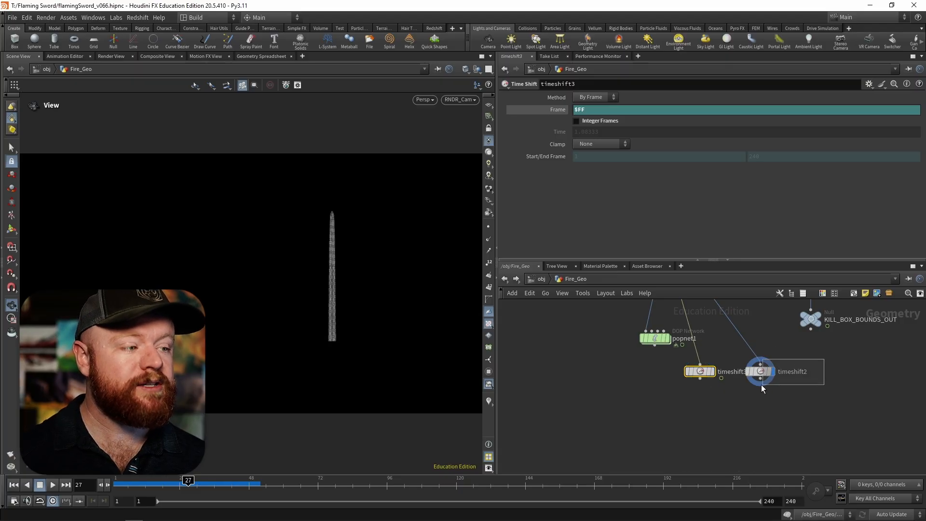
pyautogui.moveTo(761, 384); pyautogui.dragTo(758, 386)
pyautogui.moveTo(762, 373); pyautogui.dragTo(787, 373)
pyautogui.moveTo(756, 378); pyautogui.dragTo(702, 381, button='middle')
pyautogui.click(692, 375)
pyautogui.moveTo(698, 376); pyautogui.dragTo(515, 379)
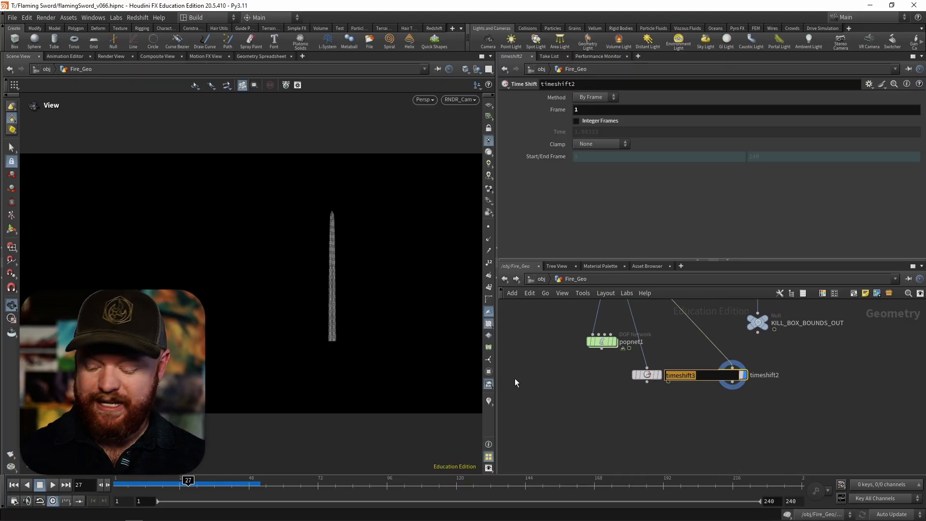
pyautogui.write('anim_sword')
pyautogui.press('Return')
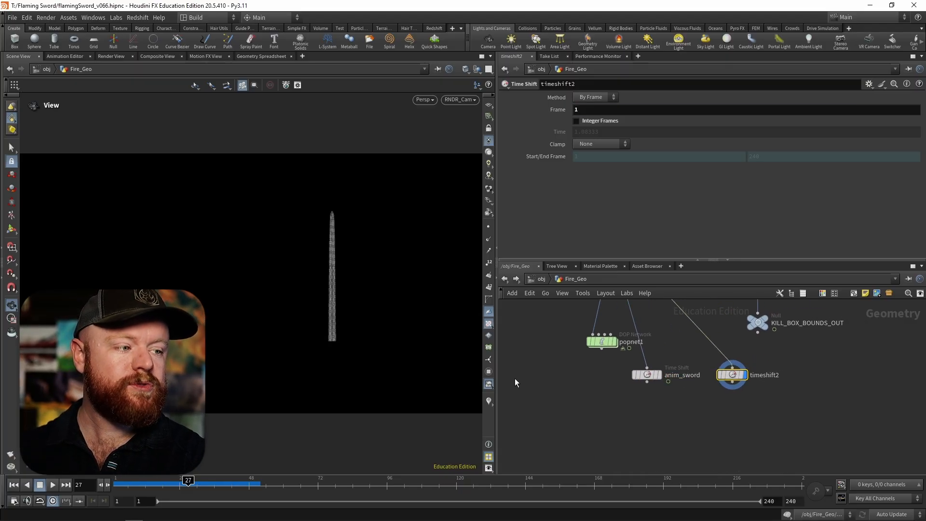
# Rename timeshift2 as static_sword.
pyautogui.press('F2')
pyautogui.write('static')
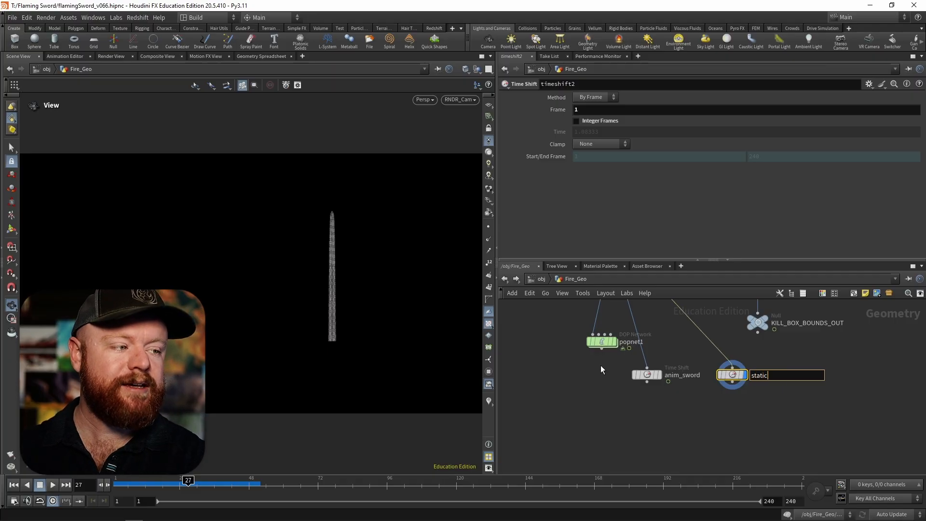
pyautogui.write('_sword')
pyautogui.press('Return')
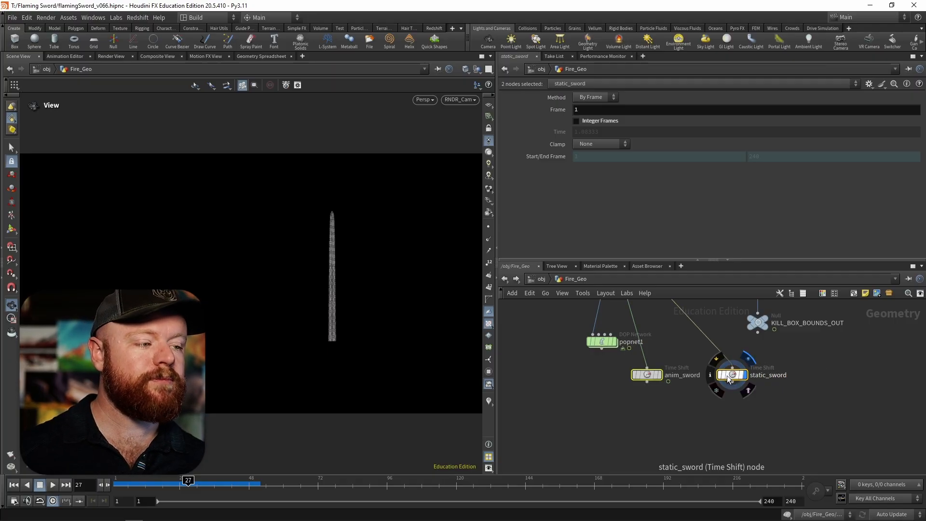
# Add an Extract Transform node with anim_sword as its first input and static_sword as its second, and display it.
pyautogui.press('Tab')
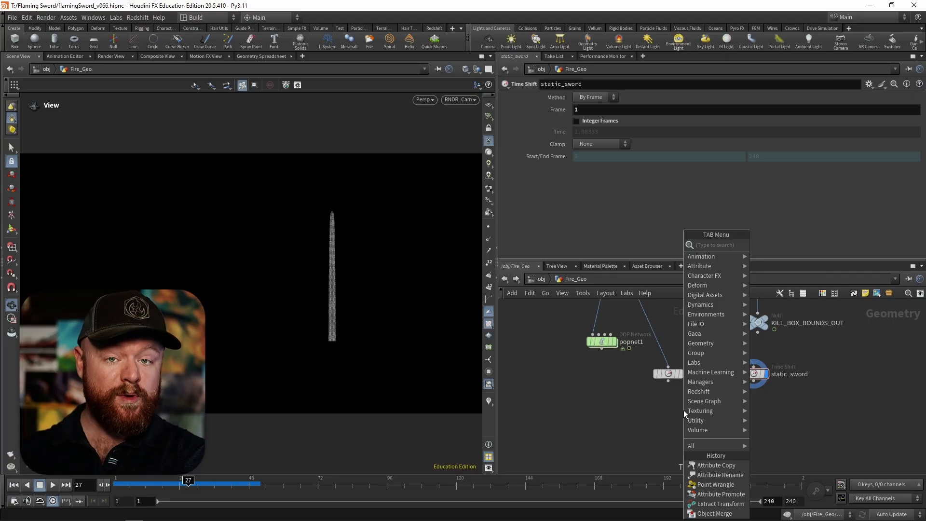
pyautogui.write('extract tra')
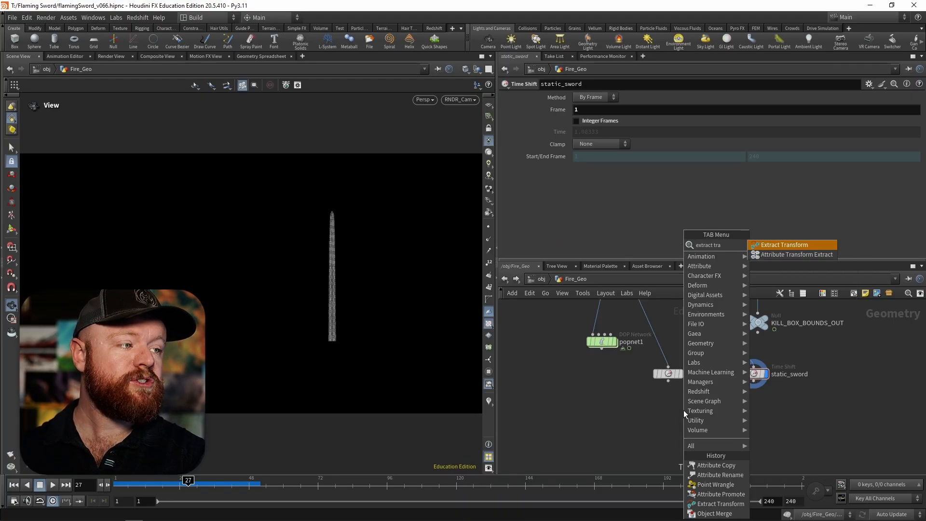
pyautogui.press('Return')
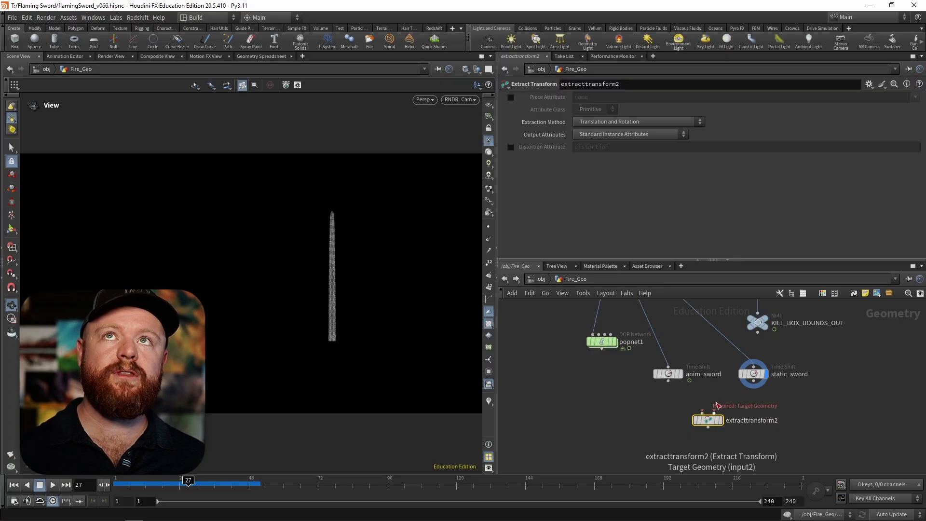
pyautogui.moveTo(719, 407); pyautogui.dragTo(669, 382)
pyautogui.moveTo(704, 390); pyautogui.dragTo(706, 372, button='middle')
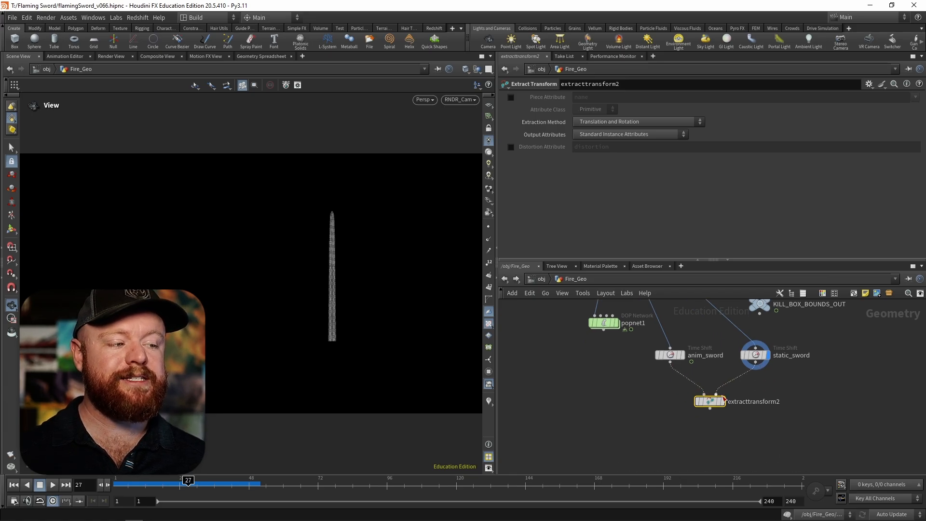
pyautogui.click(726, 391)
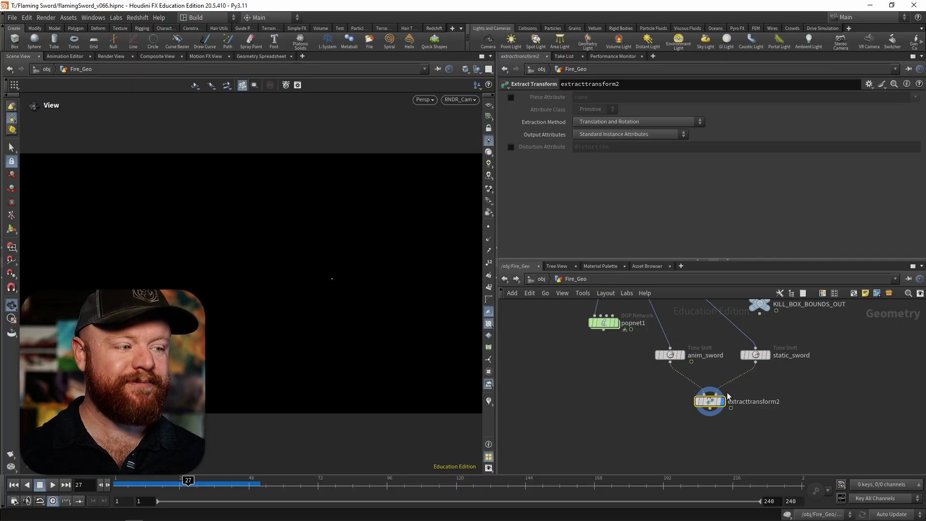
# Try Transform Matrix (4x4) as extracttransform2's Output Attributes and undo the change.
pyautogui.click(606, 135)
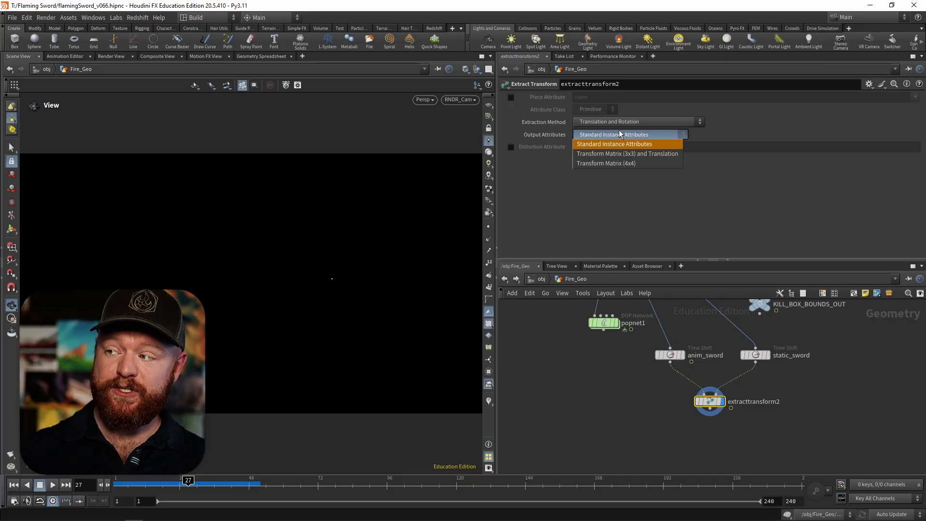
pyautogui.click(610, 163)
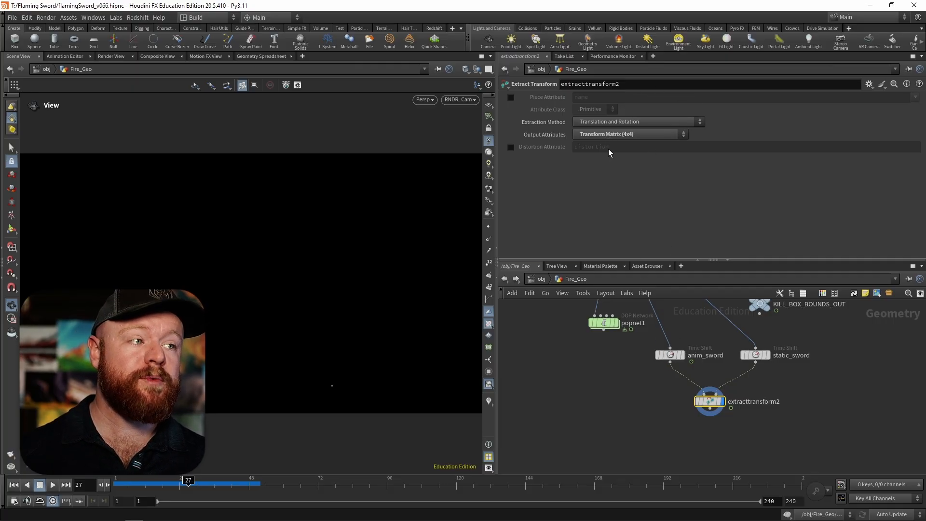
pyautogui.hotkey('ctrl', 'z')
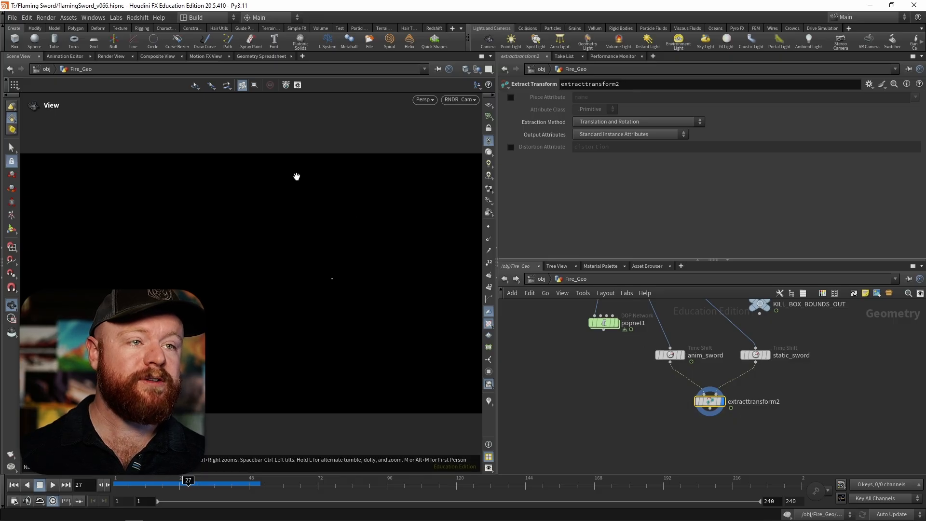
# Inspect extracttransform2's point attributes in the Geometry Spreadsheet and set its Output Attributes to Transform Matrix (4x4).
pyautogui.click(258, 57)
pyautogui.click(77, 84)
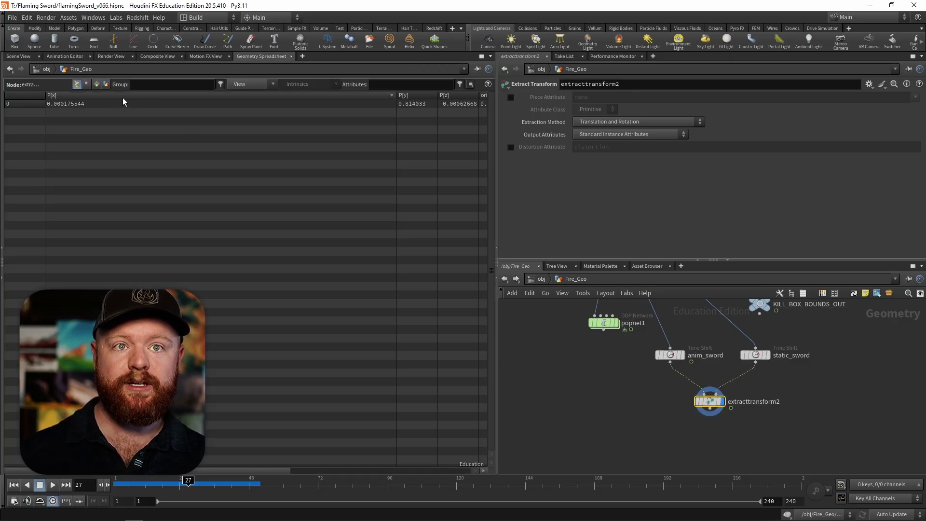
pyautogui.moveTo(397, 95); pyautogui.dragTo(87, 96)
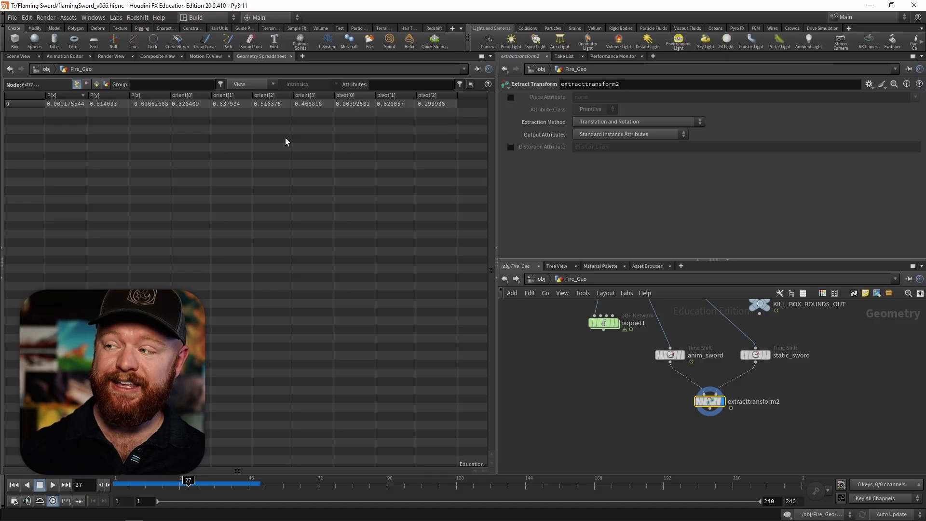
pyautogui.click(597, 134)
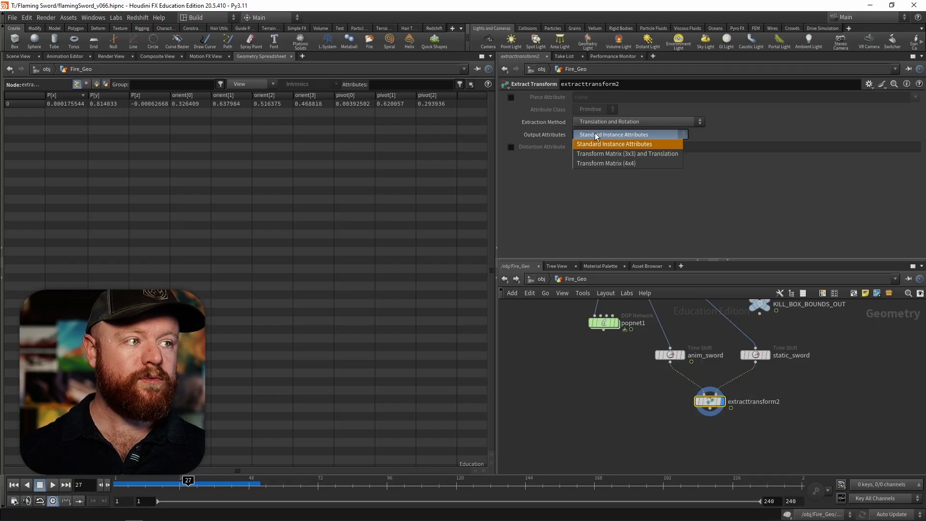
pyautogui.click(600, 163)
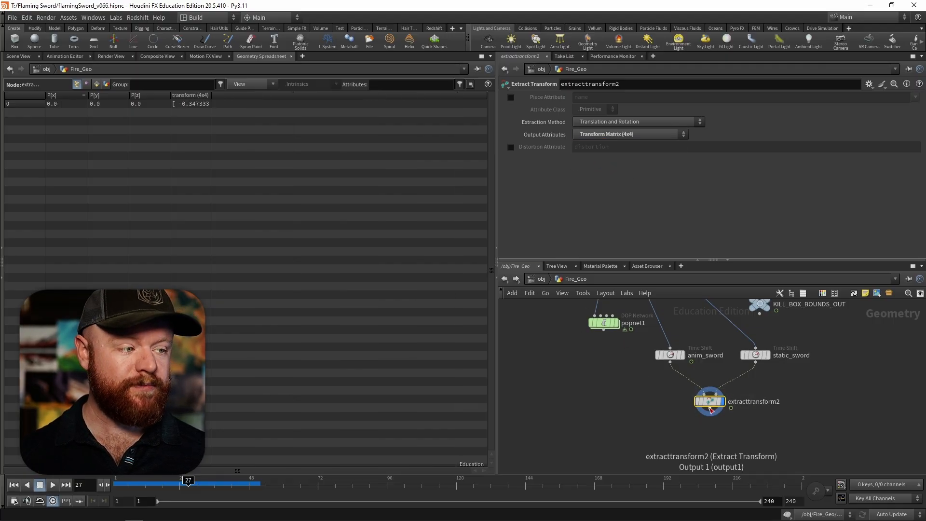
# Add an Attribute Rename node below extracttransform2 that renames the point attribute transform to xform.
pyautogui.press('Tab')
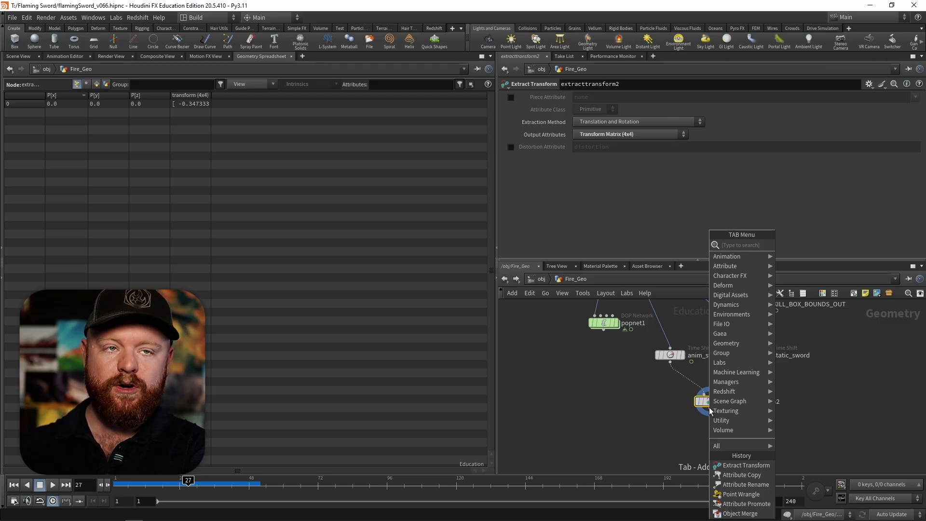
pyautogui.write('attrib re')
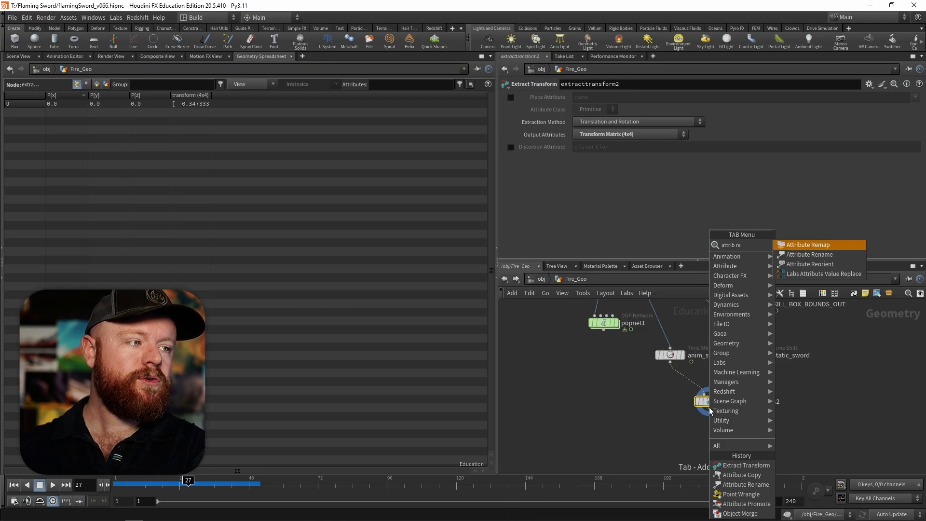
pyautogui.press('Down')
pyautogui.press('Return')
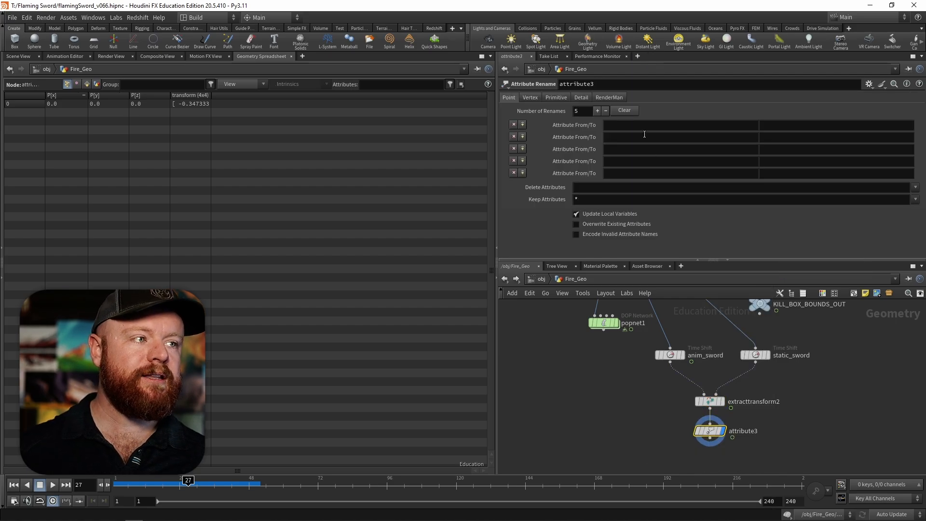
pyautogui.click(629, 126)
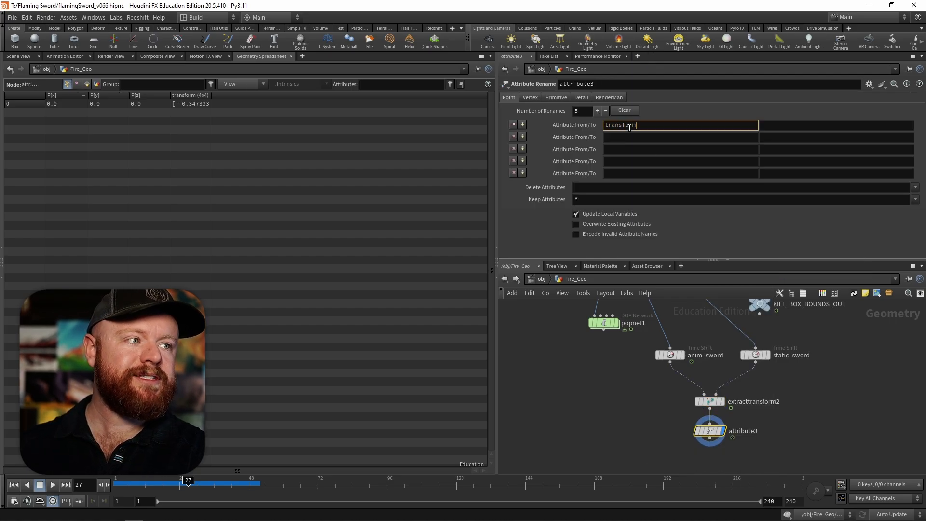
pyautogui.press('Tab')
pyautogui.press('Return')
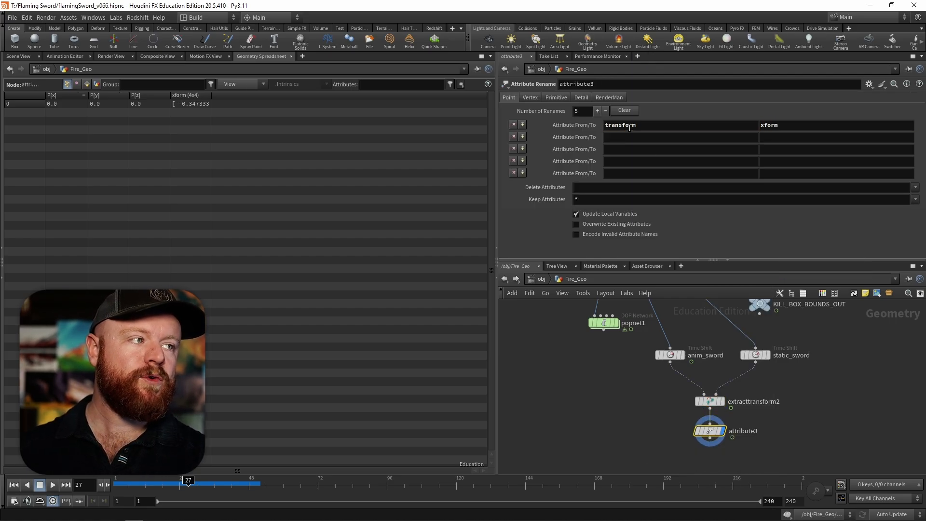
# Add an Attribute Promote node below the rename that promotes the xform attribute from Point to Detail.
pyautogui.click(642, 432)
pyautogui.moveTo(645, 417); pyautogui.dragTo(635, 401, button='middle')
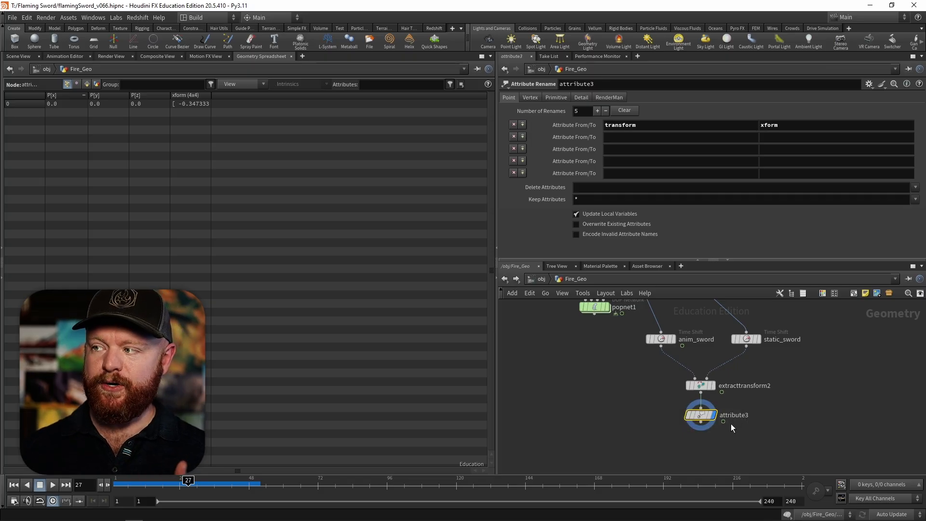
pyautogui.press('Tab')
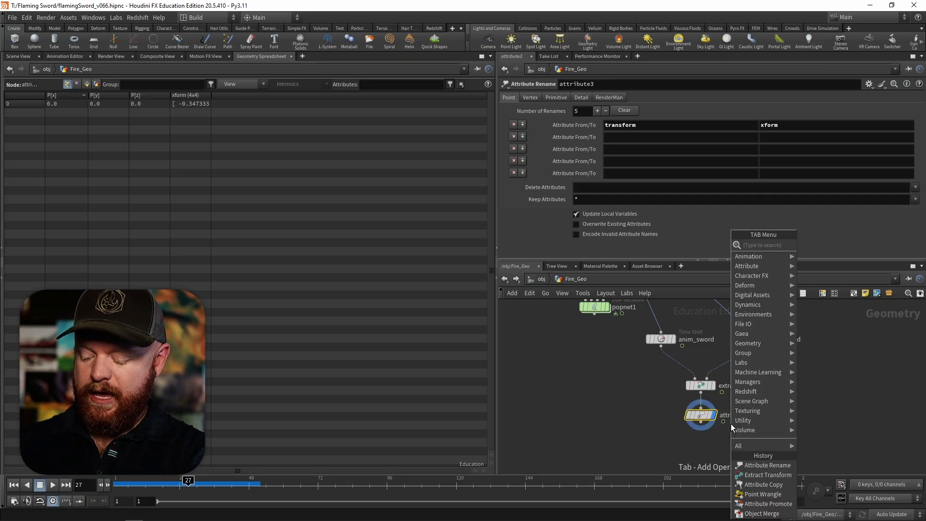
pyautogui.write('attrib pro')
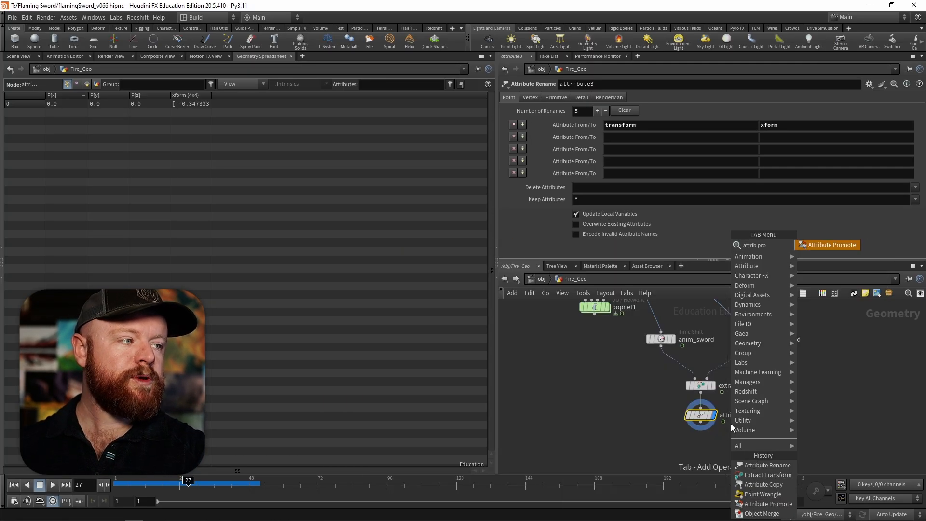
pyautogui.press('Return')
pyautogui.click(594, 121)
pyautogui.click(588, 149)
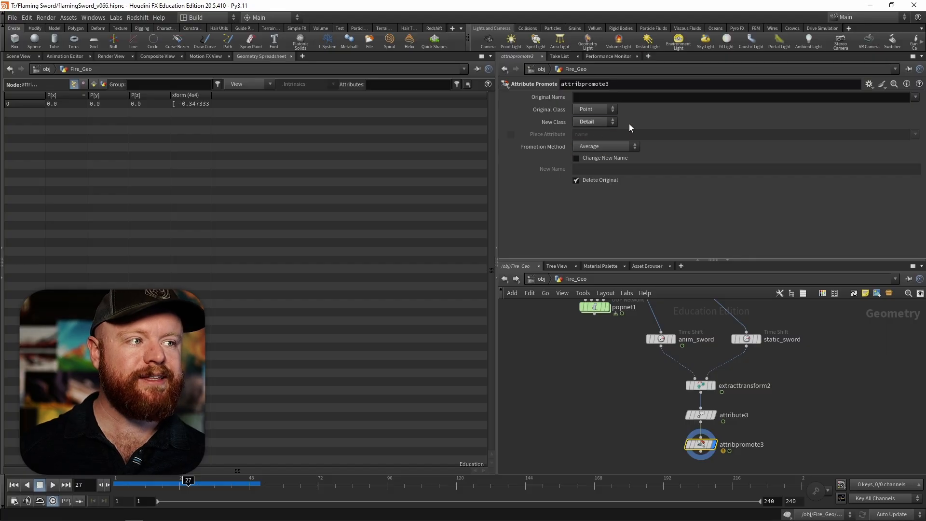
pyautogui.click(915, 96)
pyautogui.click(896, 118)
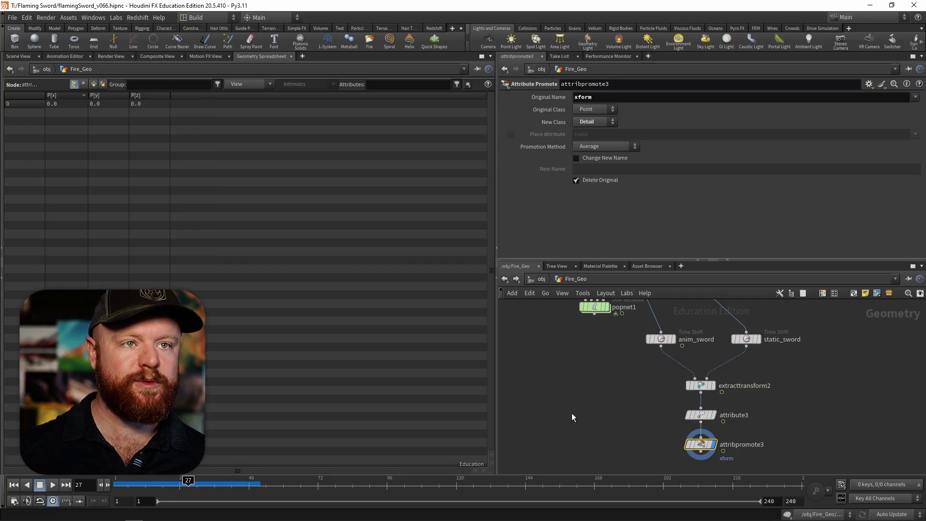
pyautogui.moveTo(571, 413); pyautogui.dragTo(596, 369, button='middle')
pyautogui.moveTo(635, 379); pyautogui.dragTo(773, 421)
pyautogui.moveTo(692, 382); pyautogui.dragTo(716, 403, button='middle')
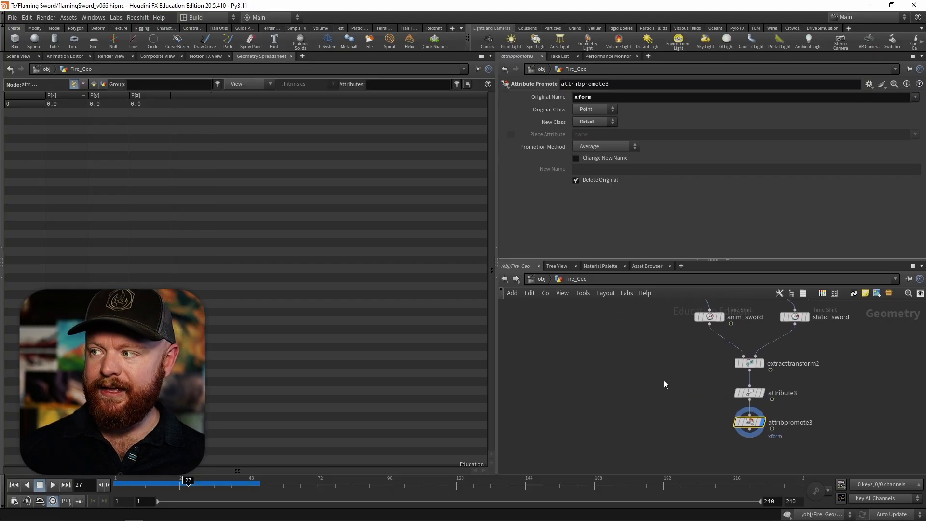
pyautogui.moveTo(631, 371); pyautogui.dragTo(673, 386, button='middle')
pyautogui.moveTo(663, 348)
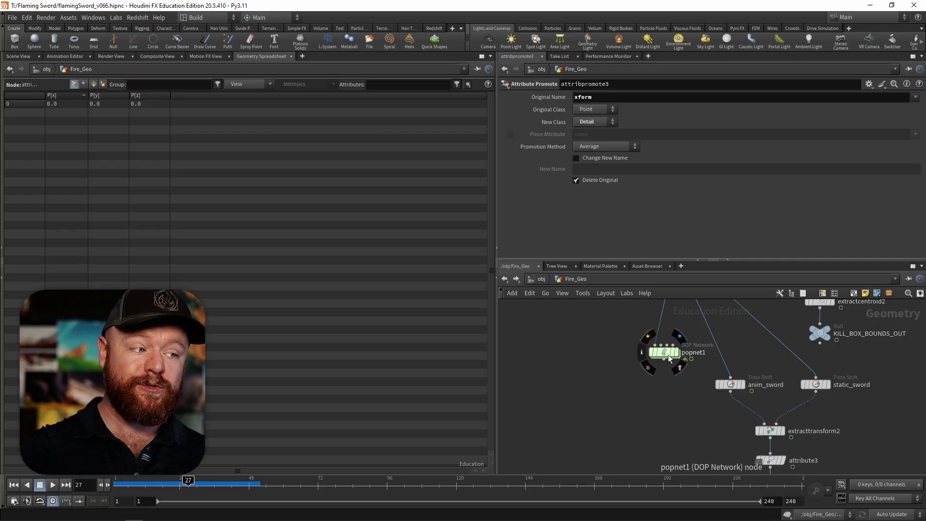
pyautogui.moveTo(750, 436); pyautogui.dragTo(696, 393, button='middle')
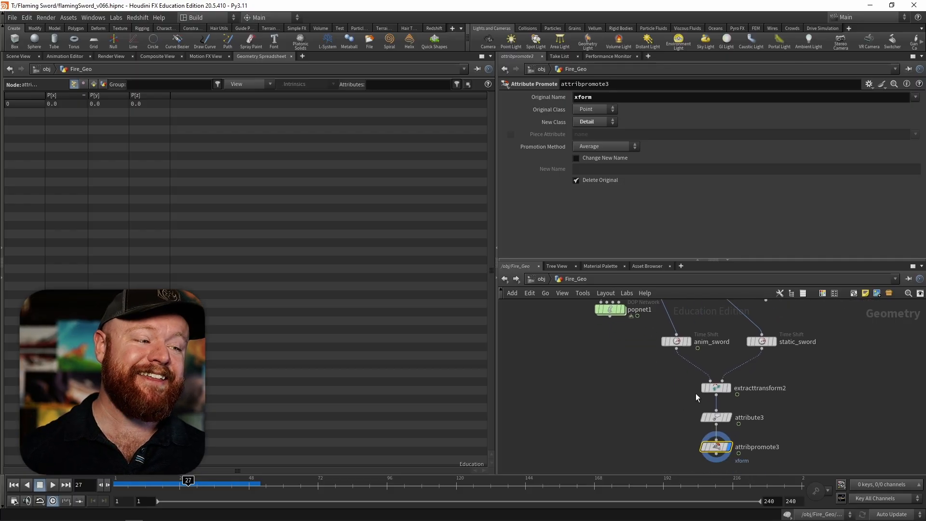
pyautogui.moveTo(709, 417)
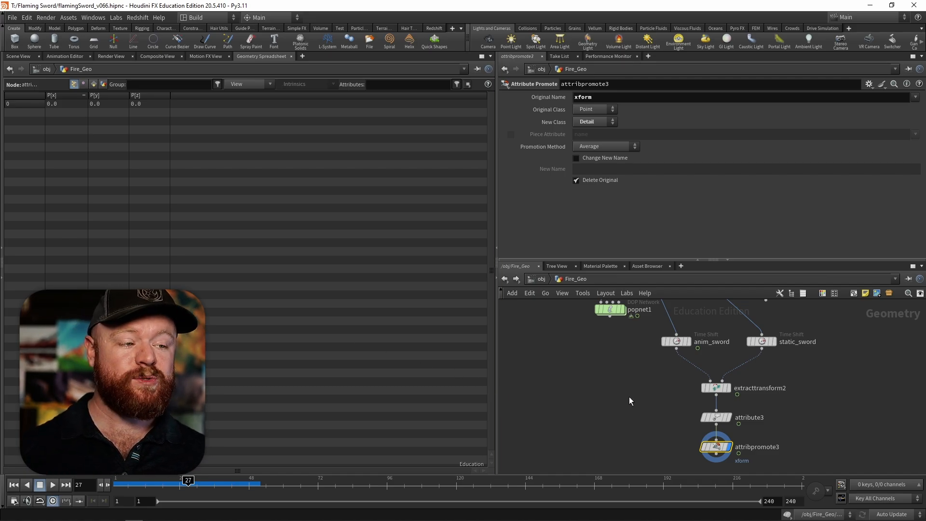
# Add an Attribute Copy node below popnet1, with popnet1 as its first input and attribpromote3 as its attribute source.
pyautogui.moveTo(631, 418); pyautogui.dragTo(638, 389, button='middle')
pyautogui.press('Tab')
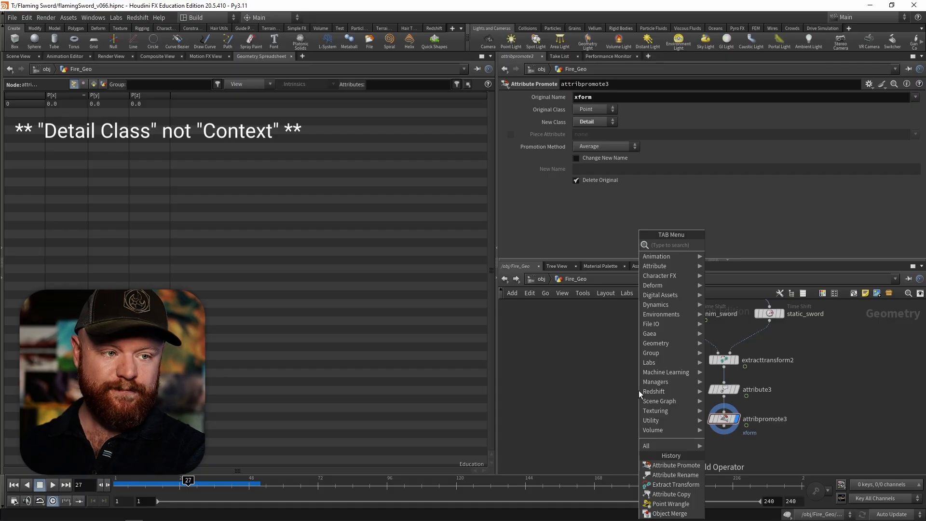
pyautogui.write('attrib cop')
pyautogui.press('Return')
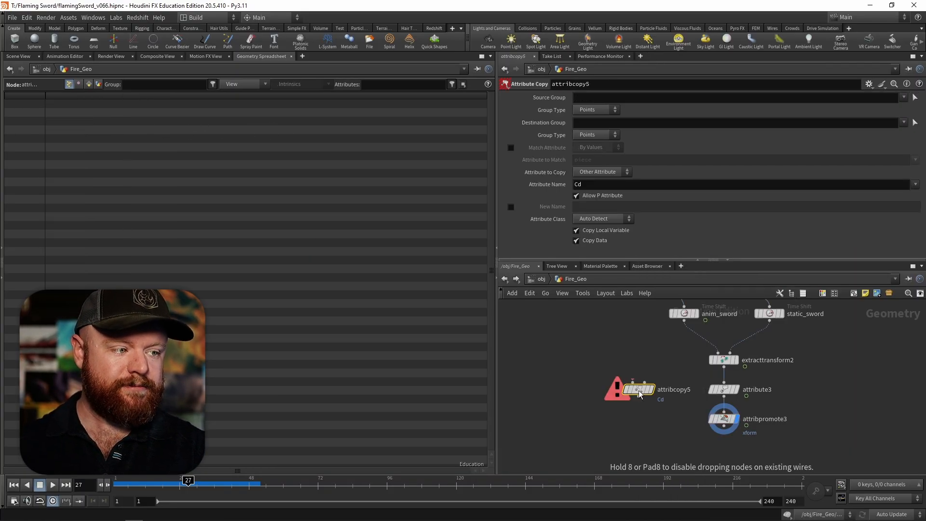
pyautogui.click(628, 442)
pyautogui.moveTo(635, 435); pyautogui.dragTo(683, 430)
pyautogui.click(723, 425)
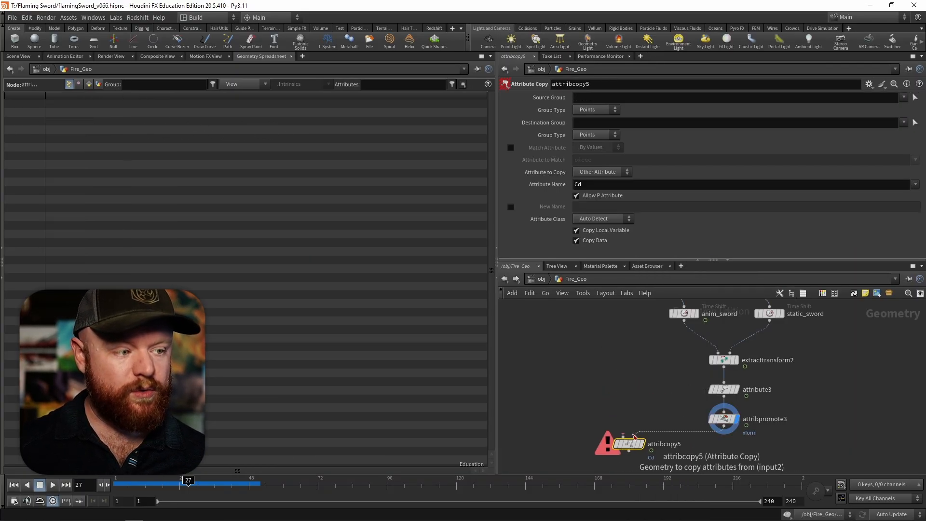
pyautogui.click(622, 435)
pyautogui.moveTo(597, 355); pyautogui.dragTo(635, 346, button='middle')
pyautogui.click(619, 389)
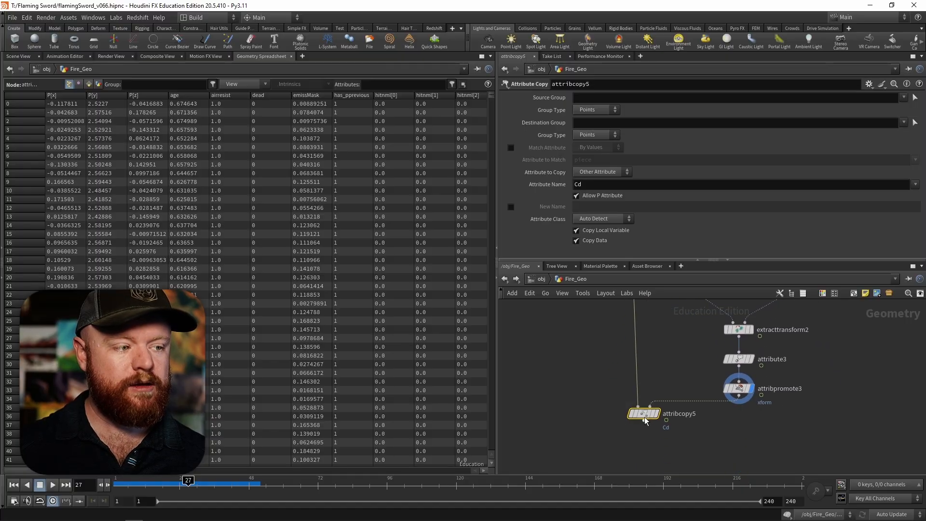
pyautogui.moveTo(645, 420); pyautogui.dragTo(642, 421)
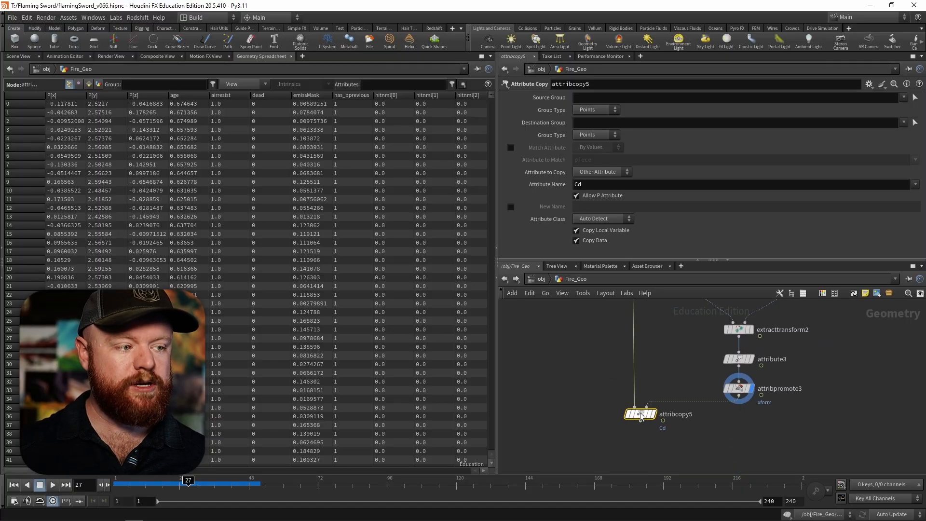
# Set attribcopy5's Attribute Name to xform, display the node, and inspect its detail attributes in the Geometry Spreadsheet.
pyautogui.click(716, 183)
pyautogui.press('Return')
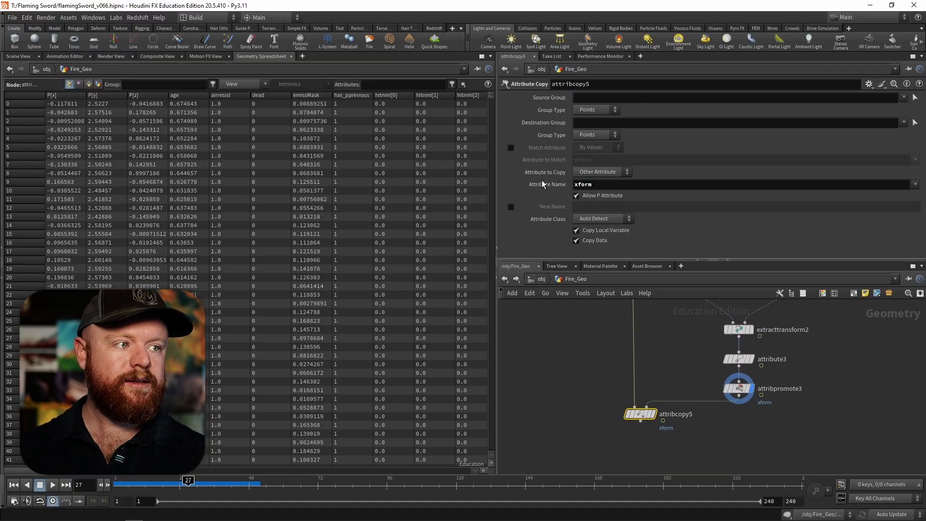
pyautogui.click(656, 414)
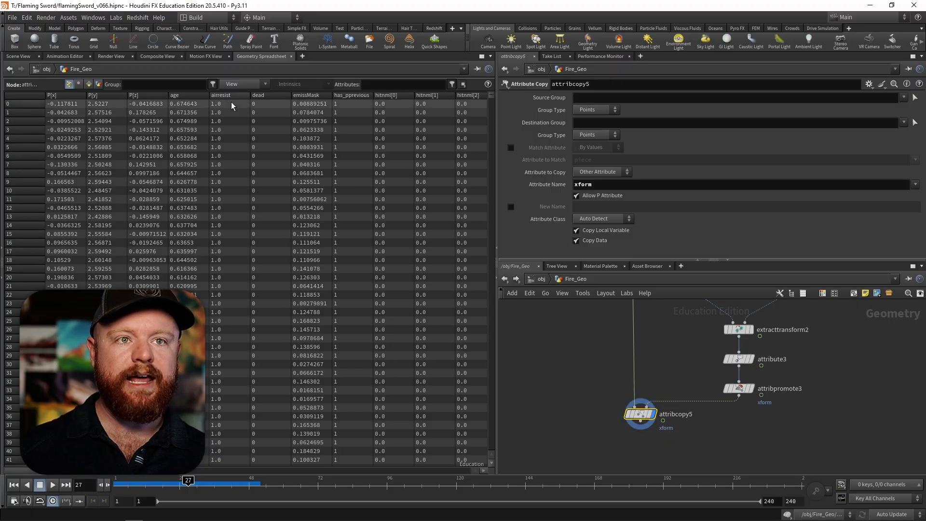
pyautogui.click(96, 84)
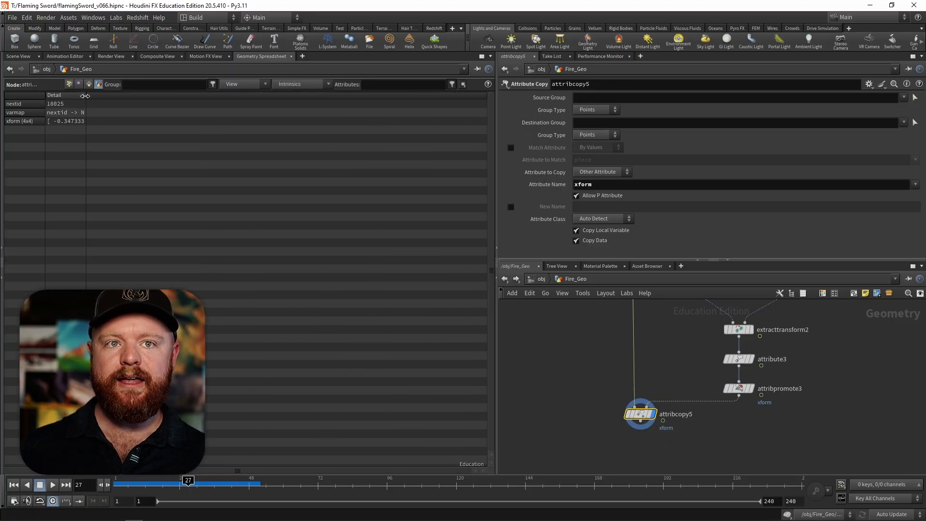
pyautogui.moveTo(85, 96); pyautogui.dragTo(458, 95)
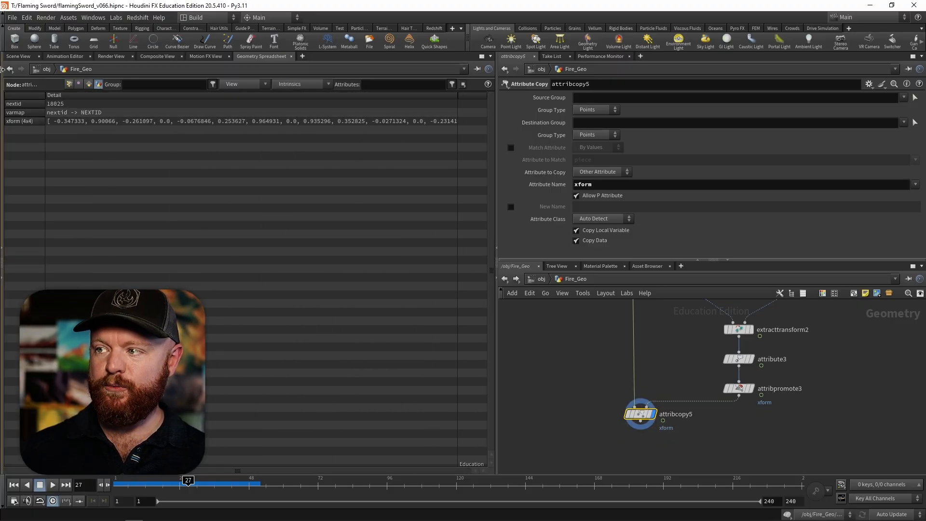
# Return to the Scene View and add a Transform by Attribute node below attribcopy5, using xform as its transform attribute.
pyautogui.click(18, 56)
pyautogui.moveTo(188, 481)
pyautogui.mouseDown()
pyautogui.moveTo(159, 481)
pyautogui.moveTo(197, 480)
pyautogui.mouseUp()
pyautogui.moveTo(637, 404); pyautogui.dragTo(635, 379, button='middle')
pyautogui.press('Tab')
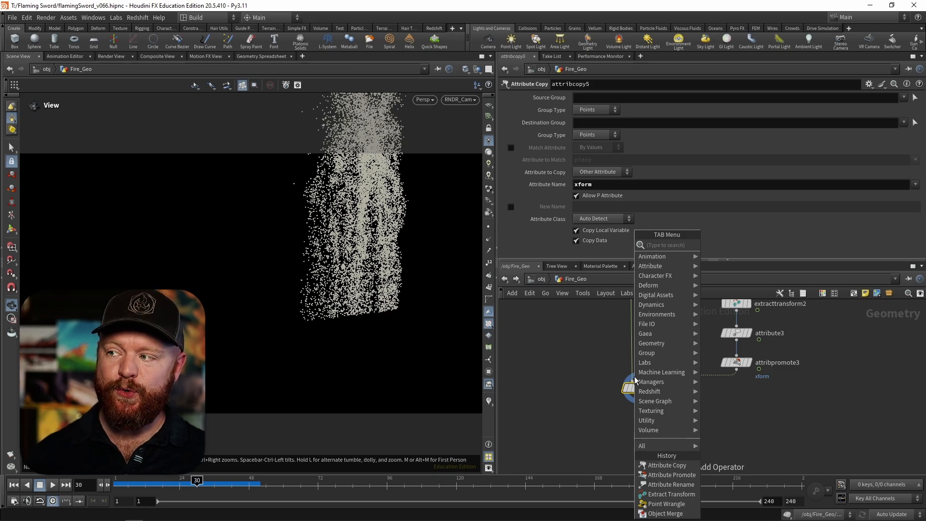
pyautogui.press('Escape')
pyautogui.press('Tab')
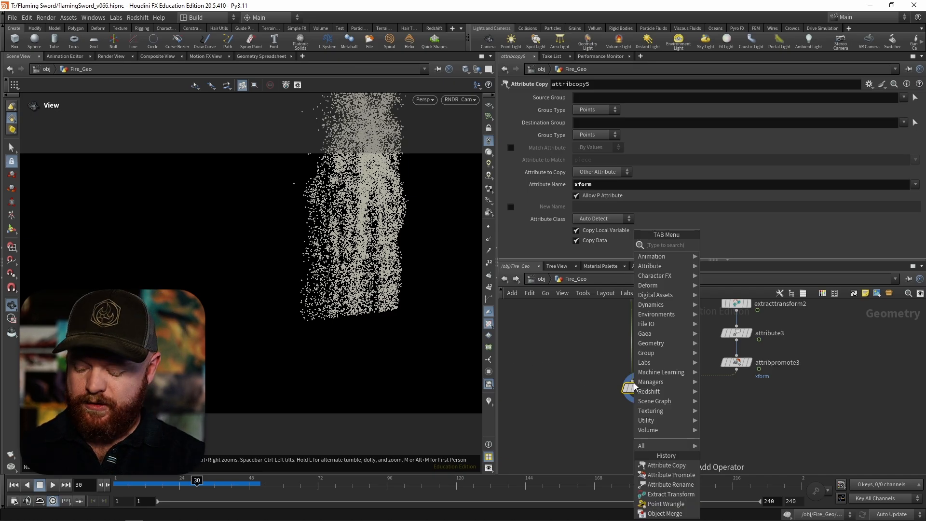
pyautogui.write('transform')
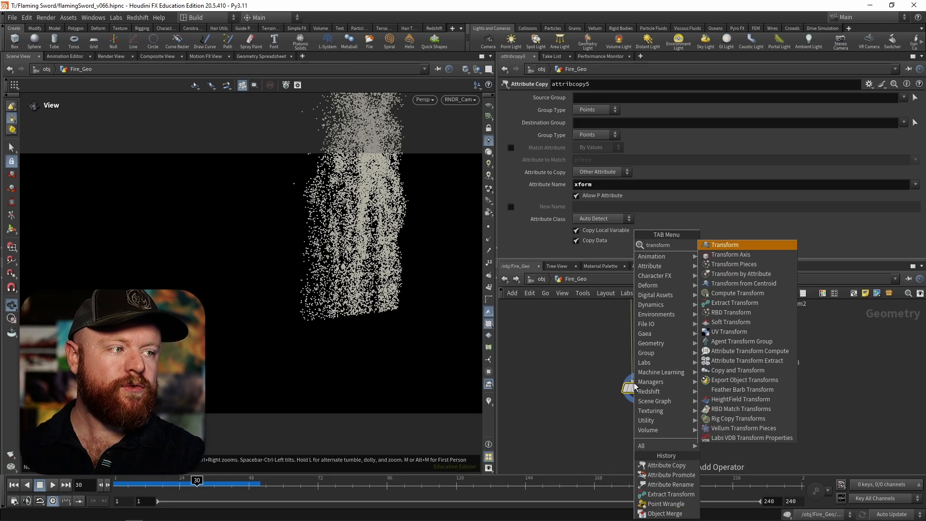
pyautogui.press('Down')
pyautogui.press('Down')
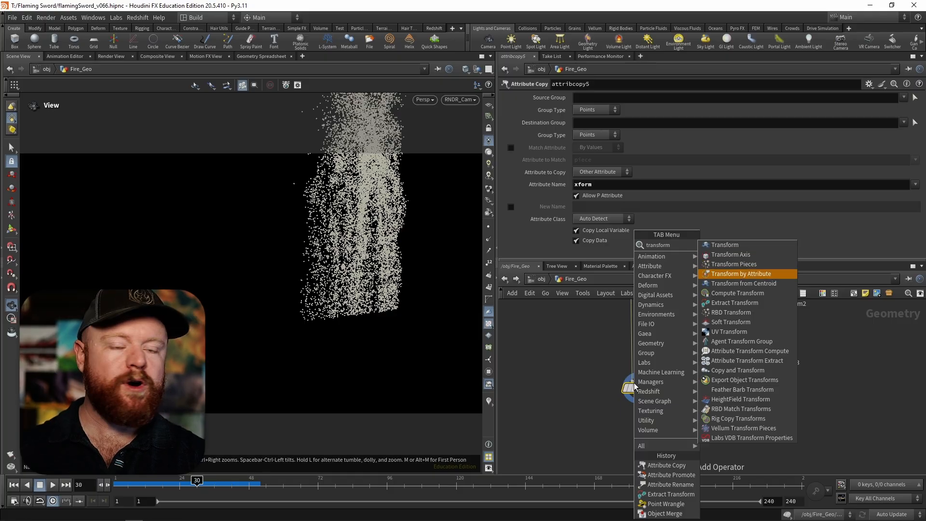
pyautogui.press('Return')
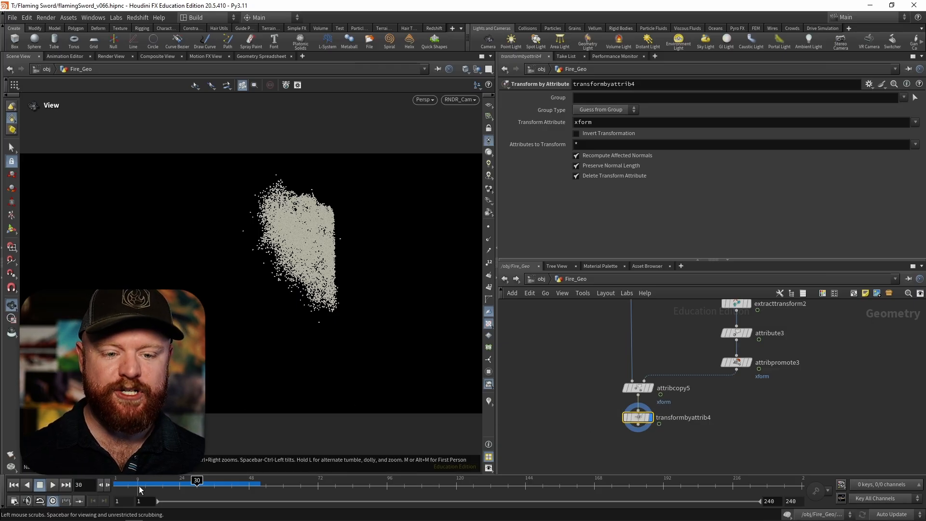
# Template-display static_sword and scrub the timeline to compare the transformed particles with the static blade.
pyautogui.moveTo(126, 485); pyautogui.dragTo(179, 485)
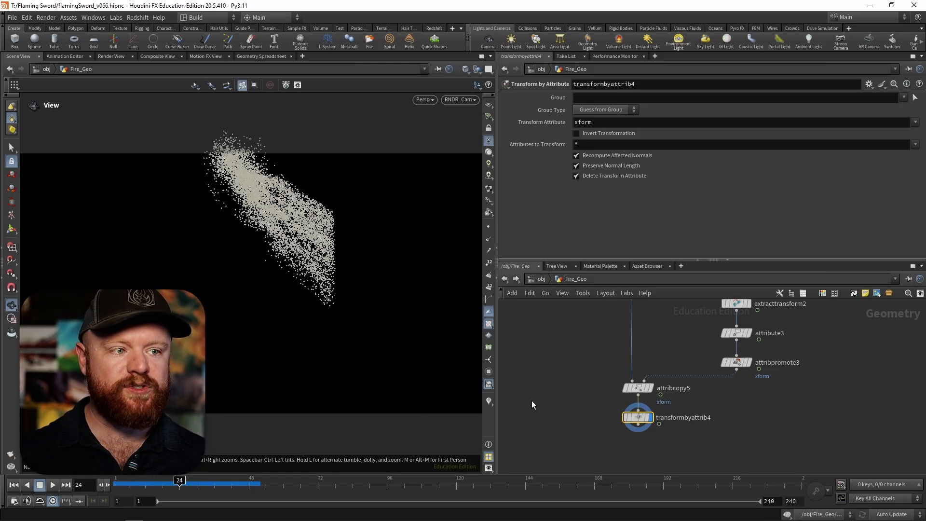
pyautogui.scroll(5, 736, 409)
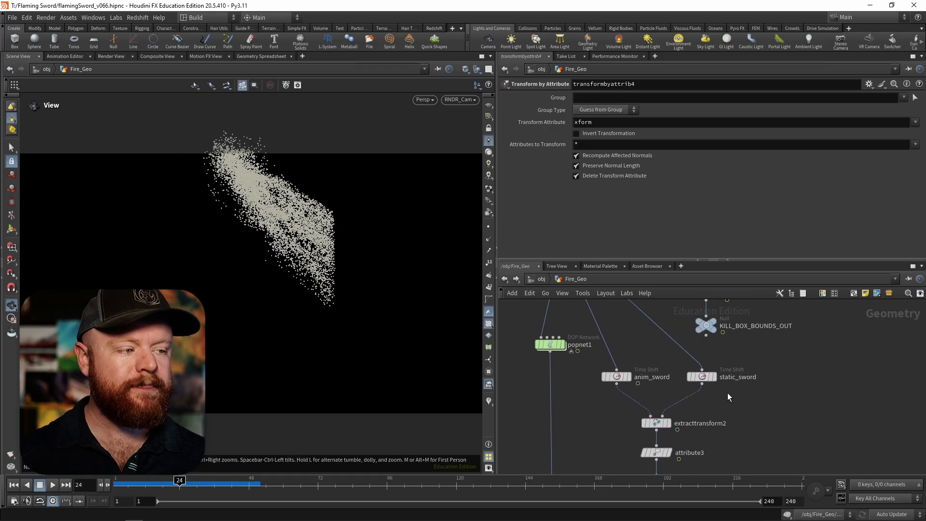
pyautogui.click(719, 392)
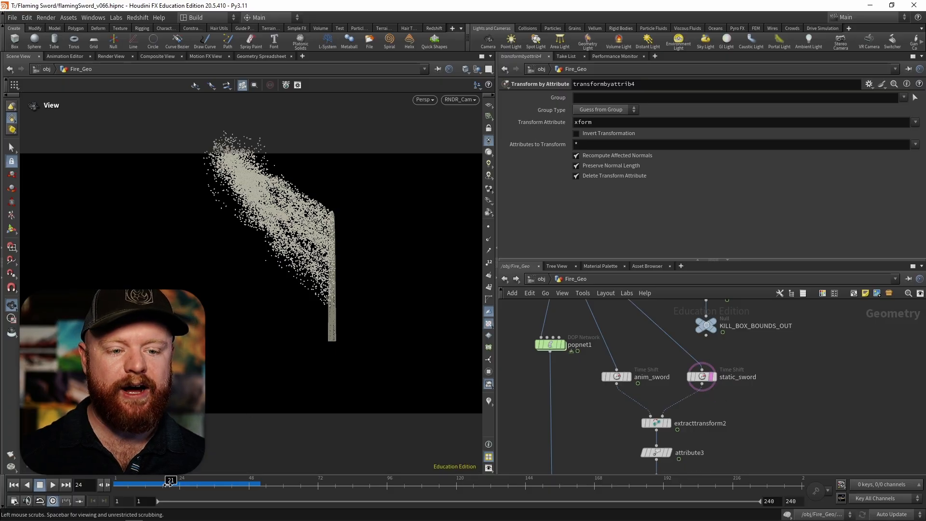
pyautogui.moveTo(140, 484); pyautogui.dragTo(255, 482)
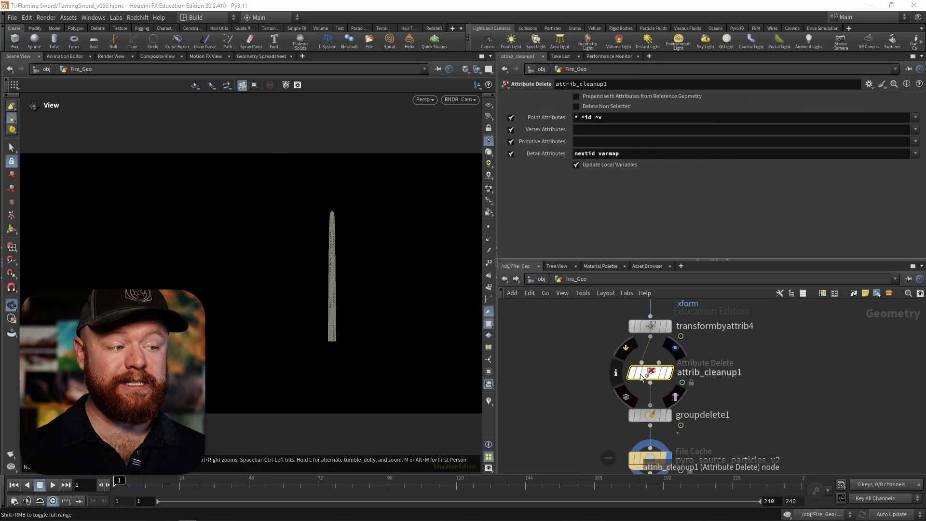
# Inspect the attributes remaining after groupdelete1 and the Substeps setting of popnet1.
pyautogui.click(642, 416)
pyautogui.middleClick(652, 415)
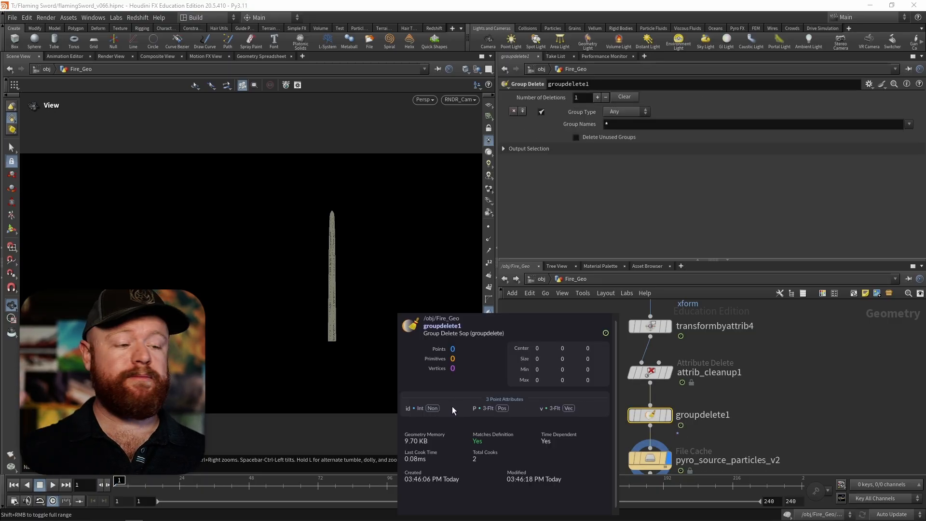
pyautogui.scroll(-1, 572, 384)
pyautogui.moveTo(568, 350); pyautogui.dragTo(583, 419, button='middle')
pyautogui.scroll(-1, 582, 418)
pyautogui.moveTo(566, 324); pyautogui.dragTo(560, 445, button='middle')
pyautogui.scroll(-2, 554, 434)
pyautogui.moveTo(634, 334); pyautogui.dragTo(631, 336)
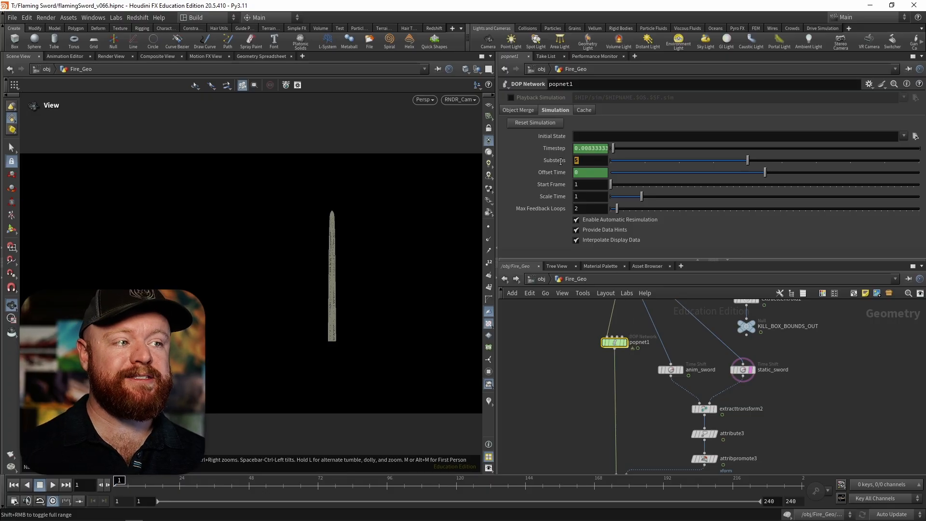
pyautogui.click(575, 160)
# Set the Substeps of the pyro_source_particles_v2 File Cache to 5.
pyautogui.moveTo(590, 391); pyautogui.dragTo(589, 320, button='middle')
pyautogui.moveTo(541, 450); pyautogui.dragTo(585, 375, button='middle')
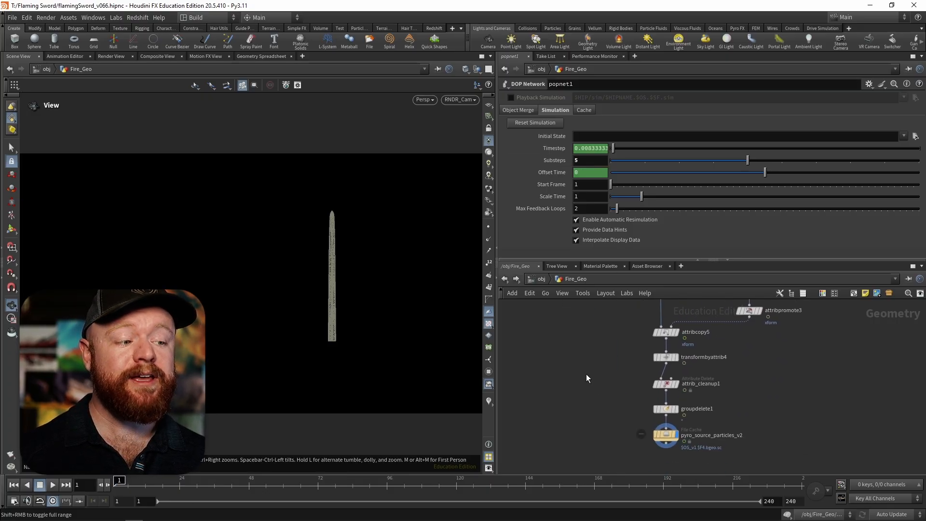
pyautogui.moveTo(592, 417); pyautogui.dragTo(562, 378, button='middle')
pyautogui.click(635, 398)
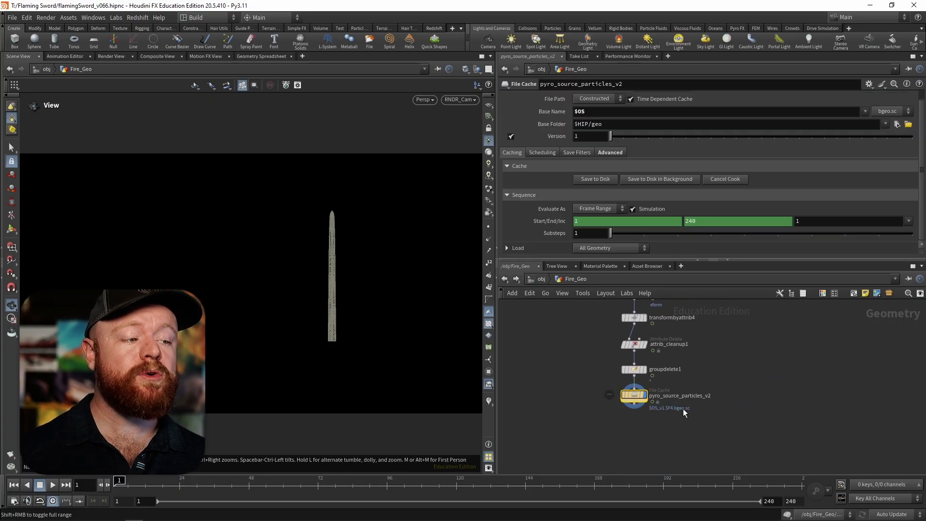
pyautogui.doubleClick(577, 233)
pyautogui.press('Return')
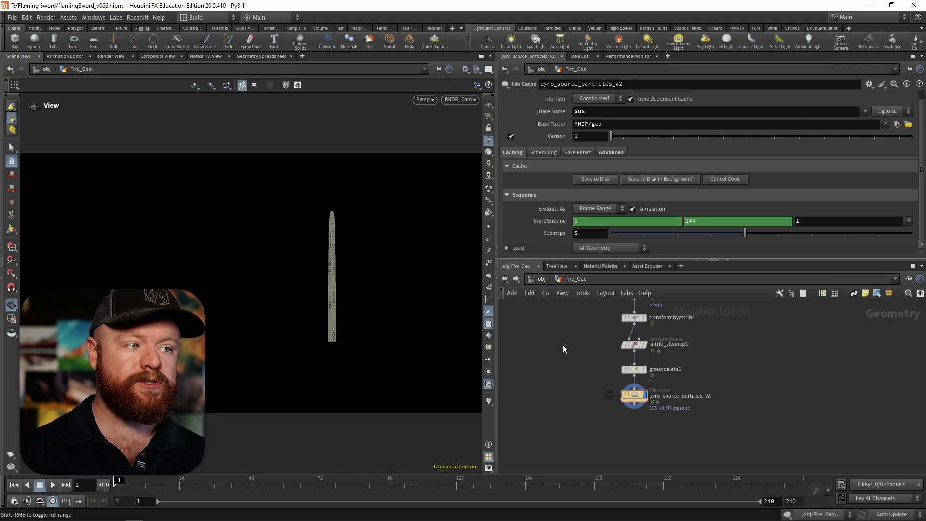
# Copy popnet1's Substeps parameter and paste it as a relative reference into pyro_source_particles_v2's Substeps.
pyautogui.moveTo(564, 345); pyautogui.dragTo(578, 455, button='middle')
pyautogui.click(629, 357)
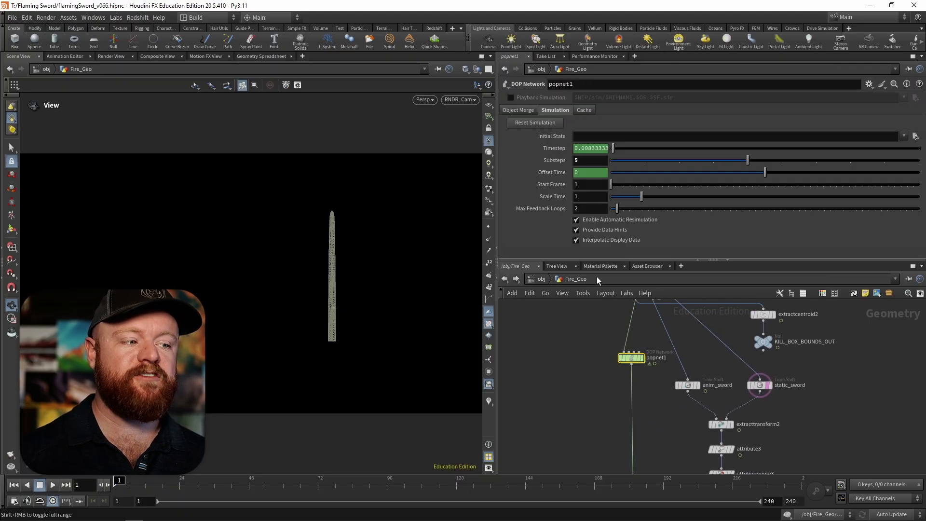
pyautogui.rightClick(554, 168)
pyautogui.click(596, 229)
pyautogui.moveTo(544, 469); pyautogui.dragTo(540, 314, button='middle')
pyautogui.click(630, 428)
pyautogui.rightClick(554, 234)
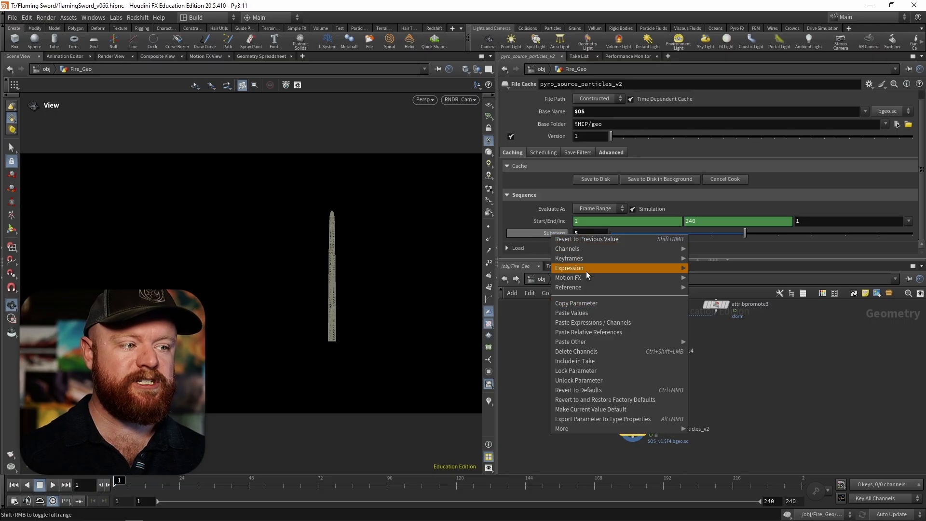
pyautogui.click(606, 329)
pyautogui.click(548, 232)
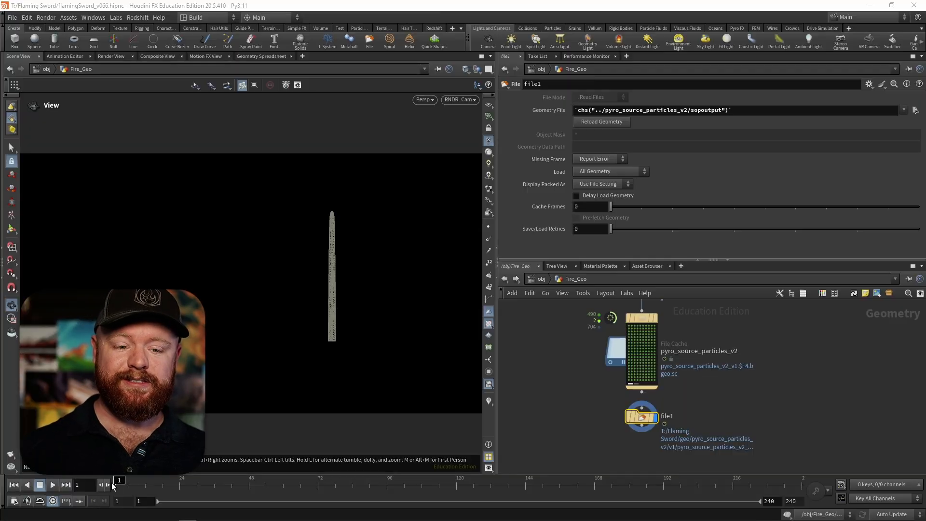
# Scrub the timeline to review the cached source particles loaded through file1.
pyautogui.moveTo(120, 484); pyautogui.dragTo(226, 481)
pyautogui.moveTo(589, 432); pyautogui.dragTo(581, 383, button='middle')
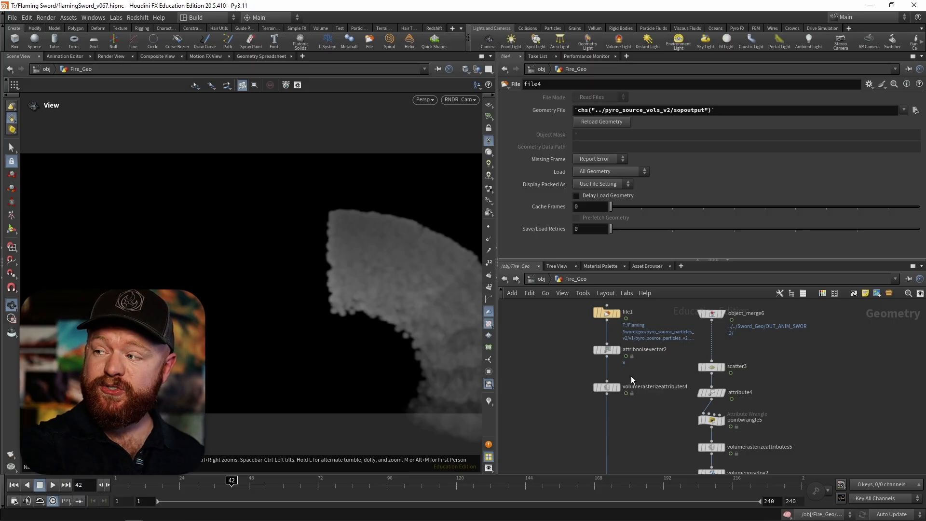
# Examine the settings of attribnoisevector2, volumerasterizeattributes4 and scatter3 in the volume source setup.
pyautogui.click(606, 349)
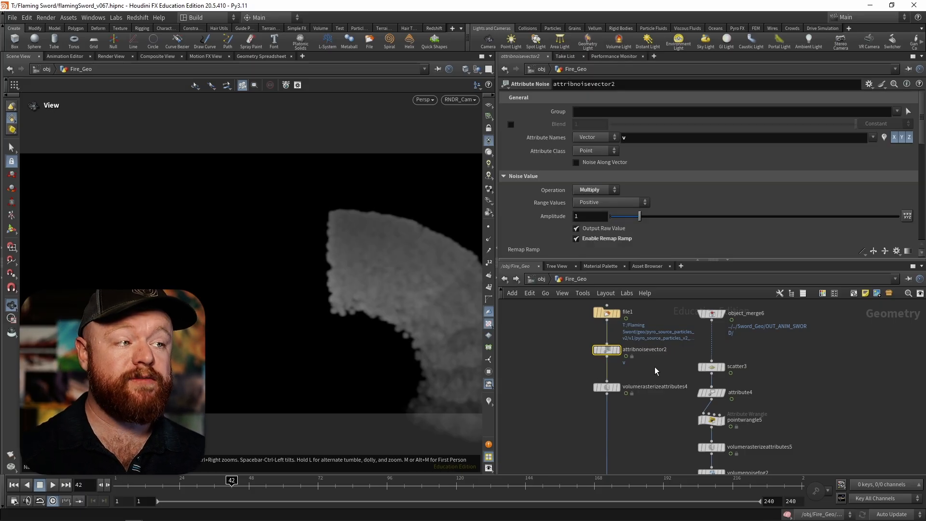
pyautogui.moveTo(606, 341)
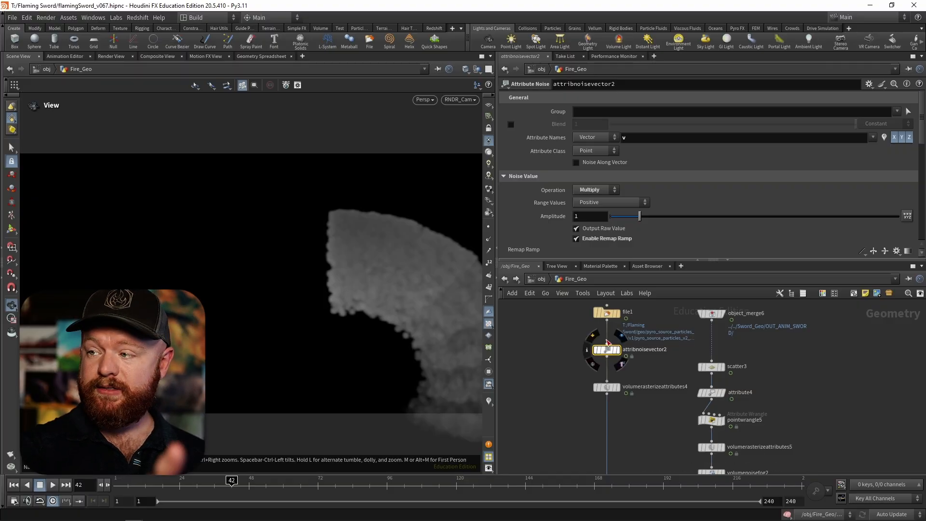
pyautogui.moveTo(661, 376); pyautogui.dragTo(646, 368, button='middle')
pyautogui.moveTo(646, 368); pyautogui.dragTo(551, 405)
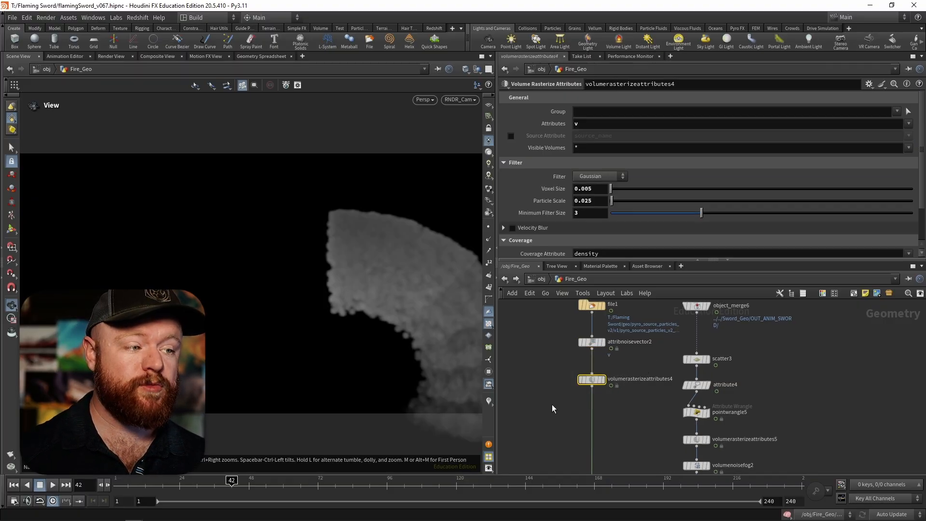
pyautogui.moveTo(637, 411); pyautogui.dragTo(591, 408, button='middle')
pyautogui.moveTo(702, 337)
pyautogui.mouseDown(button='middle')
pyautogui.moveTo(707, 374)
pyautogui.moveTo(733, 365)
pyautogui.moveTo(734, 346)
pyautogui.moveTo(697, 334)
pyautogui.moveTo(708, 350)
pyautogui.moveTo(707, 332)
pyautogui.mouseUp(button='middle')
pyautogui.click(658, 341)
pyautogui.click(656, 342)
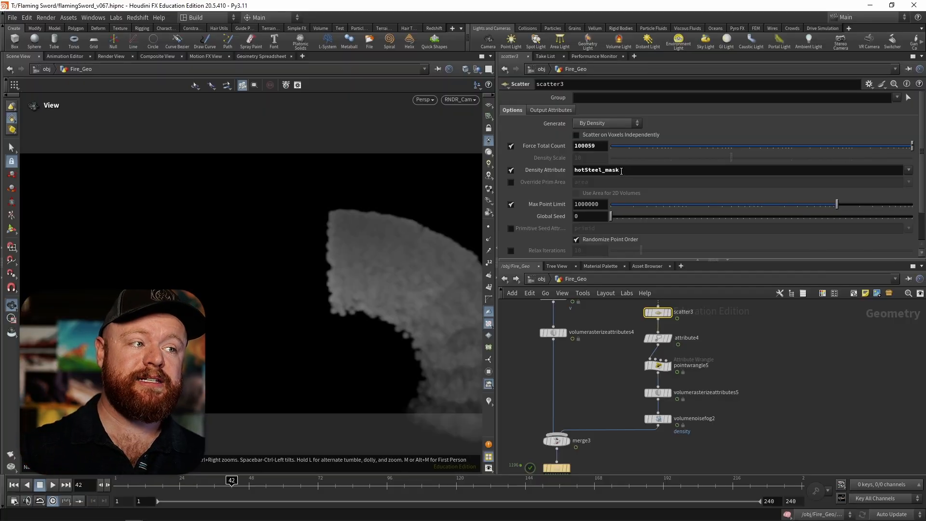
pyautogui.moveTo(705, 354); pyautogui.dragTo(694, 407, button='middle')
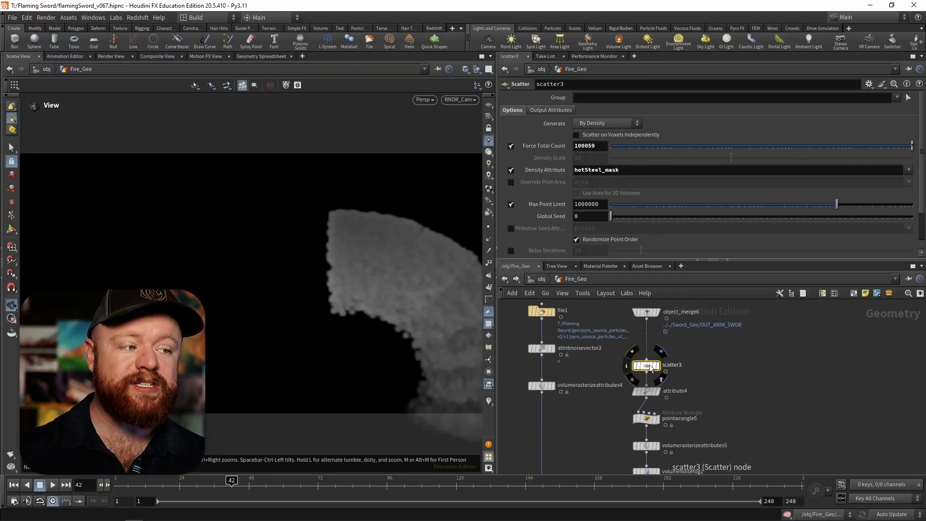
pyautogui.moveTo(682, 332); pyautogui.dragTo(656, 362, button='middle')
# Display object_merge6 and examine the animated sword's blade mesh up close in the viewport.
pyautogui.click(628, 343)
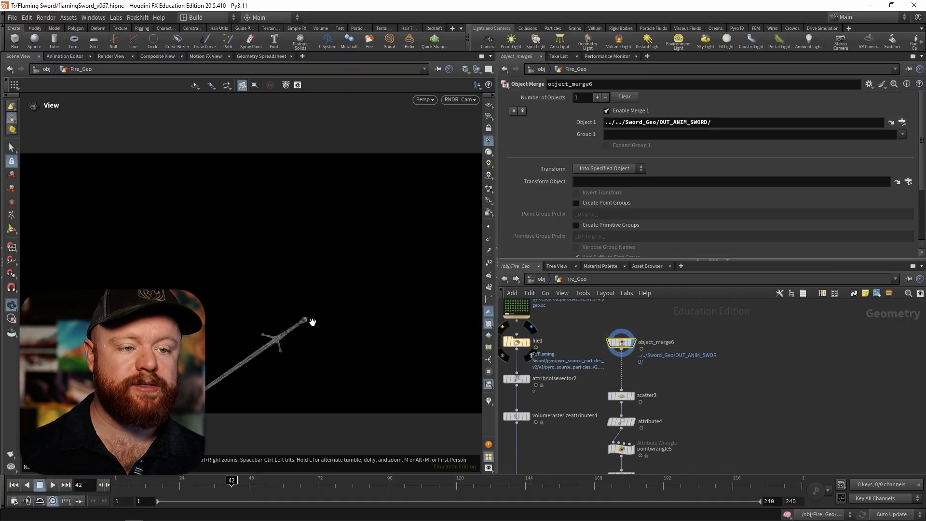
pyautogui.press('f')
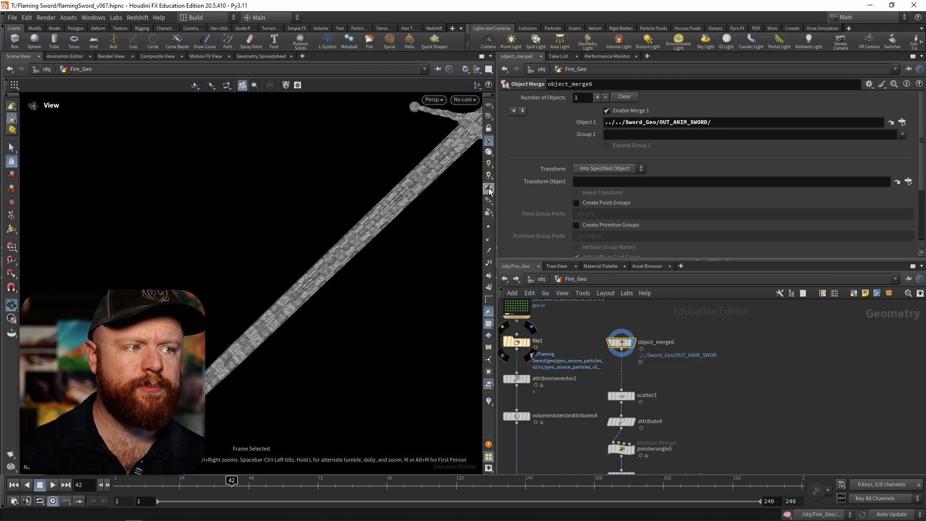
pyautogui.click(489, 324)
pyautogui.moveTo(250, 315); pyautogui.dragTo(379, 300, button='right')
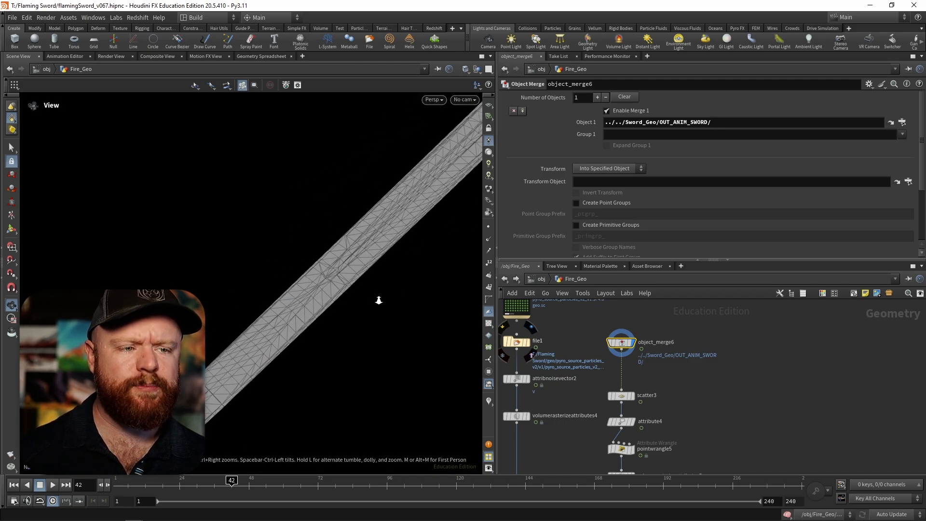
pyautogui.moveTo(379, 300); pyautogui.dragTo(299, 305)
pyautogui.moveTo(300, 305); pyautogui.dragTo(285, 333, button='middle')
pyautogui.moveTo(272, 333); pyautogui.dragTo(345, 269, button='middle')
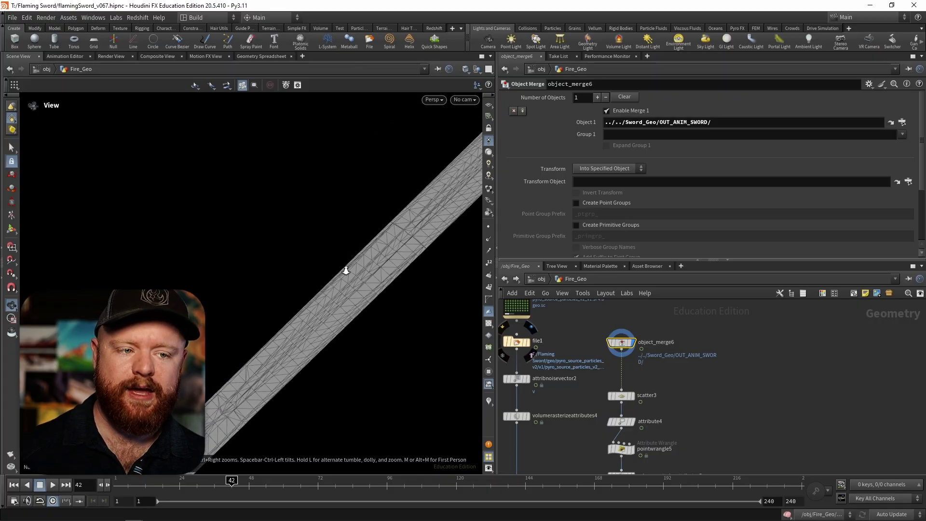
pyautogui.moveTo(346, 269); pyautogui.dragTo(330, 279)
pyautogui.moveTo(307, 327); pyautogui.dragTo(340, 271, button='middle')
pyautogui.moveTo(341, 271); pyautogui.dragTo(287, 294, button='right')
pyautogui.moveTo(287, 294); pyautogui.dragTo(325, 283, button='middle')
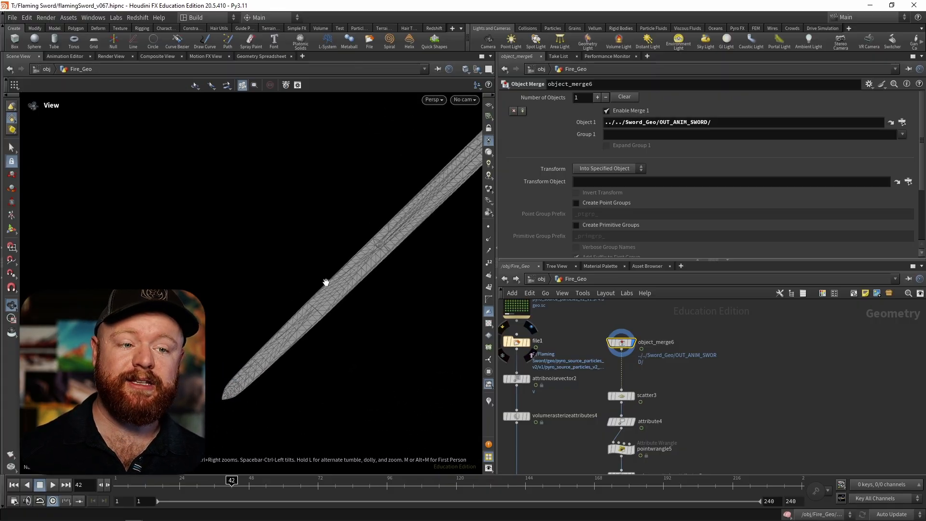
pyautogui.moveTo(324, 283); pyautogui.dragTo(312, 289, button='right')
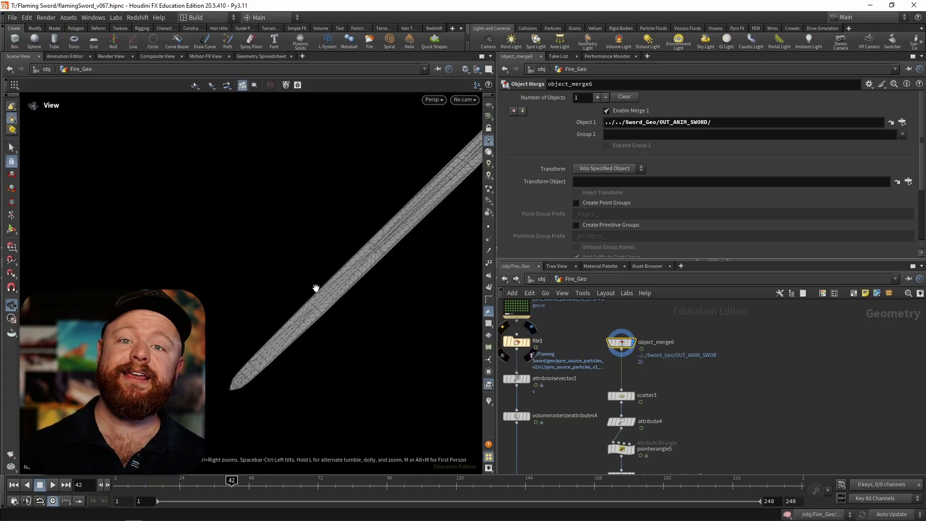
# Display scatter3 and examine the points scattered over the animated blade.
pyautogui.moveTo(682, 374); pyautogui.dragTo(682, 370, button='middle')
pyautogui.click(628, 390)
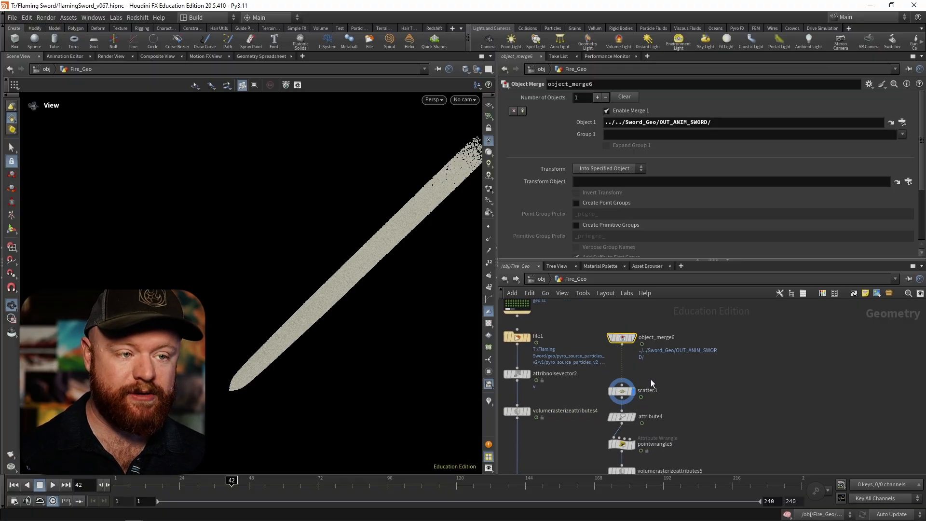
pyautogui.moveTo(279, 322); pyautogui.dragTo(346, 228, button='middle')
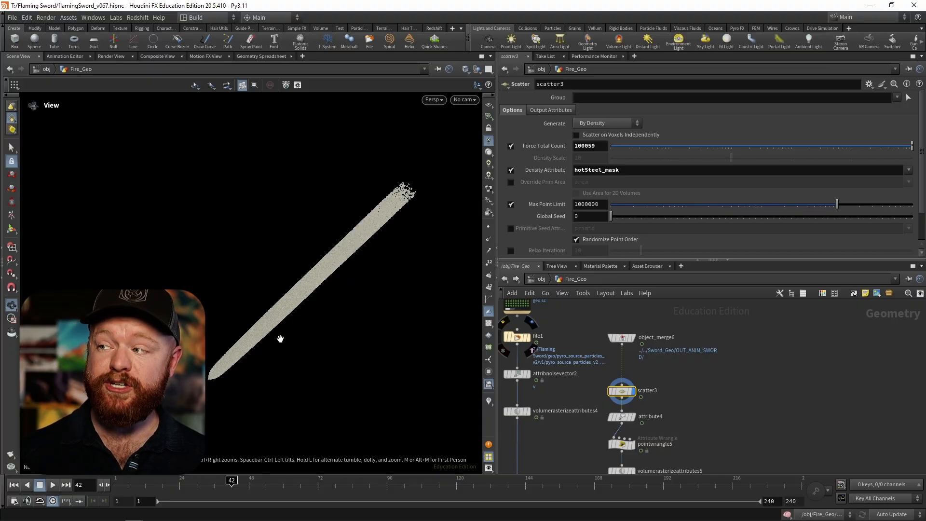
# Display file1 and frame its cached particles in the viewport.
pyautogui.click(654, 362)
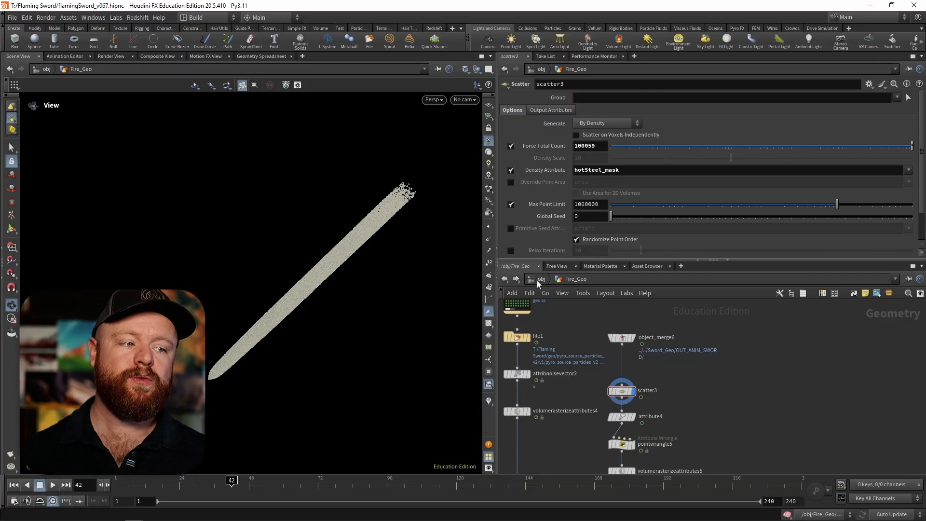
pyautogui.moveTo(556, 335); pyautogui.dragTo(615, 324, button='middle')
pyautogui.click(583, 319)
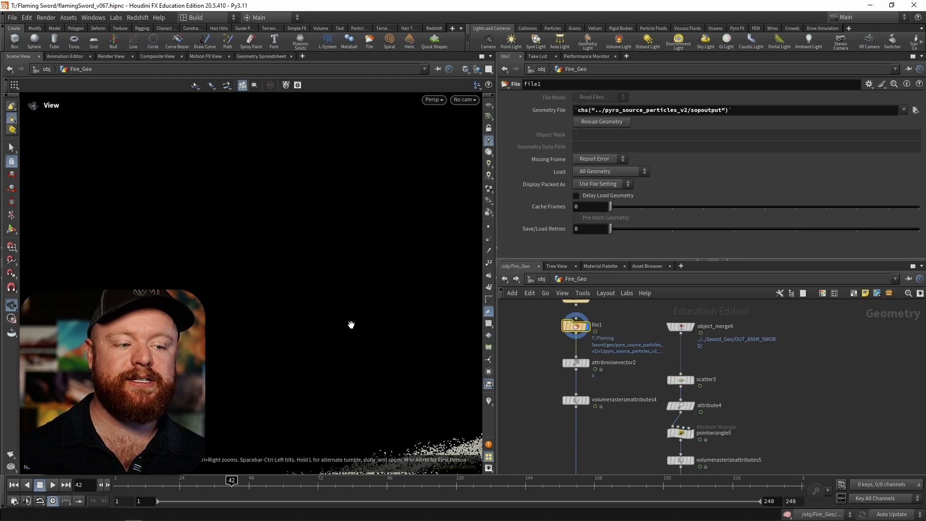
pyautogui.press('f')
# Switch the display from the cached particles back to the object_merge6 sword geometry.
pyautogui.moveTo(636, 342); pyautogui.dragTo(626, 325, button='middle')
pyautogui.click(649, 361)
pyautogui.click(638, 362)
pyautogui.press('Tab')
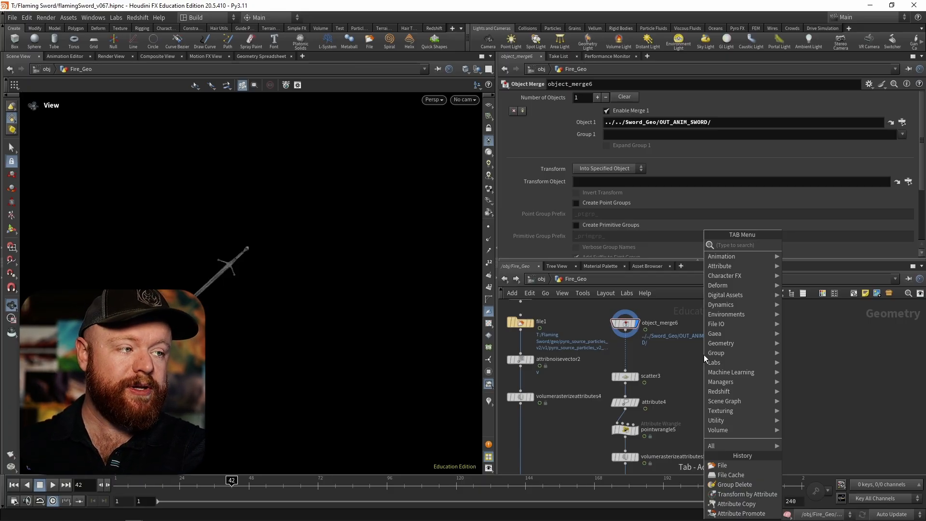
pyautogui.press('Escape')
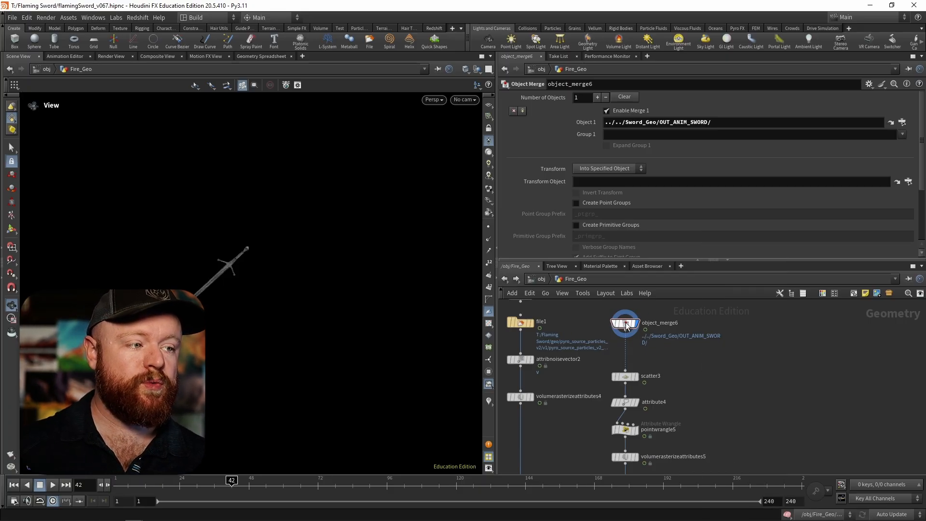
# Duplicate object_merge6 beside the original and shift the scatter3 branch to make room for the copy.
pyautogui.keyDown('alt'); pyautogui.moveTo(627, 324); pyautogui.dragTo(582, 323); pyautogui.keyUp('alt')
pyautogui.moveTo(703, 358); pyautogui.dragTo(583, 316)
pyautogui.moveTo(582, 323); pyautogui.dragTo(626, 325)
pyautogui.moveTo(592, 370); pyautogui.dragTo(609, 320, button='middle')
pyautogui.scroll(1, 598, 330)
pyautogui.moveTo(603, 309); pyautogui.dragTo(682, 448)
pyautogui.moveTo(658, 314); pyautogui.dragTo(598, 399, button='middle')
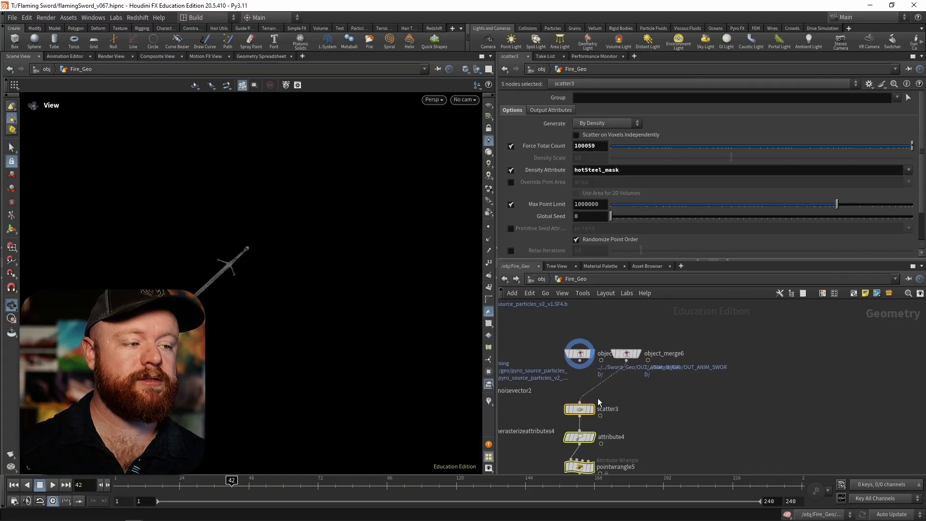
pyautogui.moveTo(590, 410); pyautogui.dragTo(631, 411)
pyautogui.moveTo(582, 393); pyautogui.dragTo(614, 392, button='middle')
pyautogui.click(614, 392)
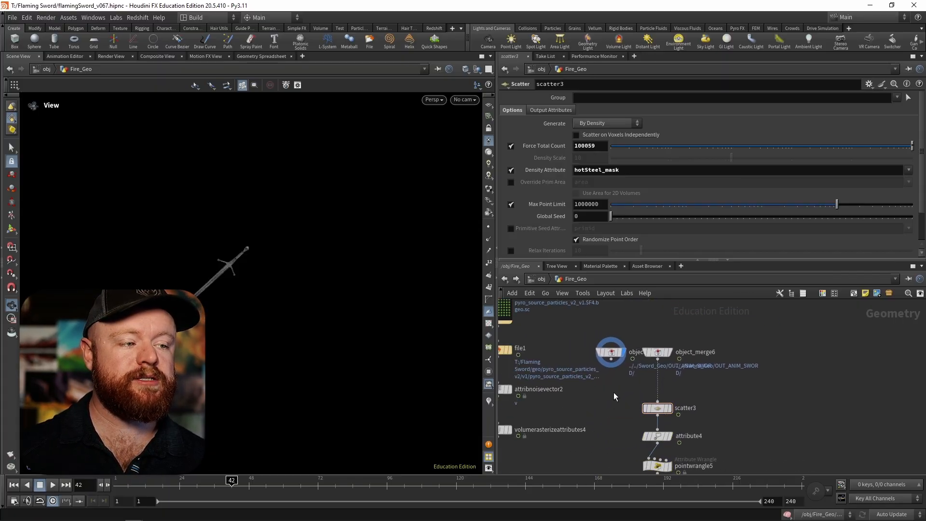
# Add a Time Shift below the duplicated object merge, turn off Integer Frames, fix it at frame 1, and display it.
pyautogui.press('Tab')
pyautogui.write('timeshift')
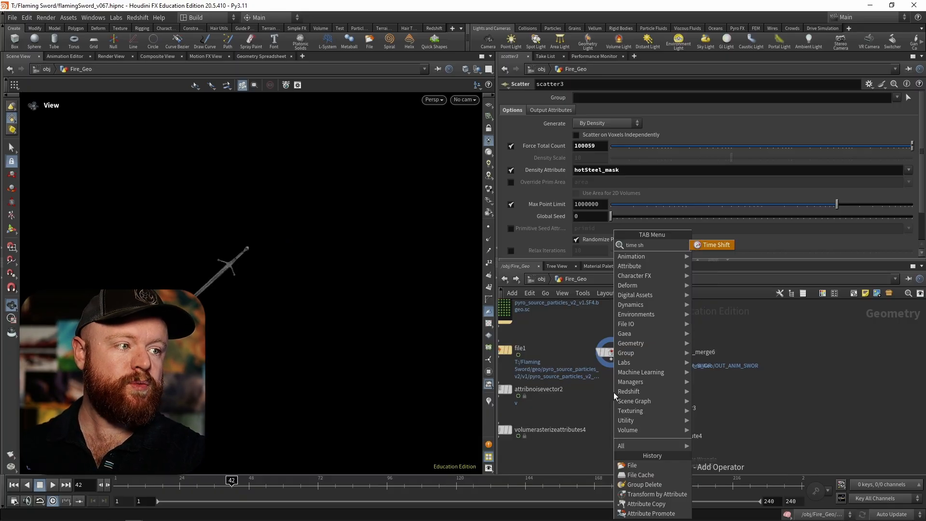
pyautogui.press('Return')
pyautogui.click(613, 392)
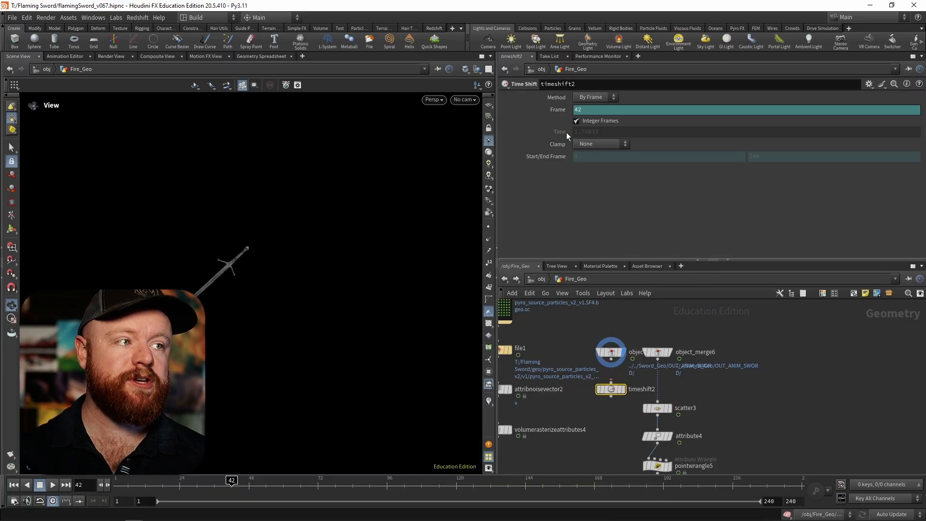
pyautogui.click(600, 121)
pyautogui.doubleClick(599, 109)
pyautogui.write('1')
pyautogui.press('Return')
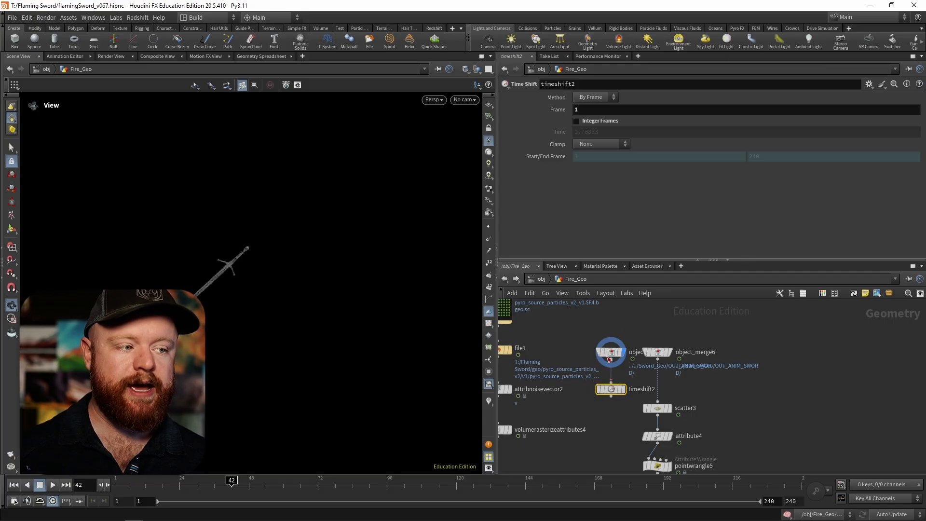
pyautogui.click(628, 376)
pyautogui.moveTo(618, 422); pyautogui.dragTo(632, 402, button='middle')
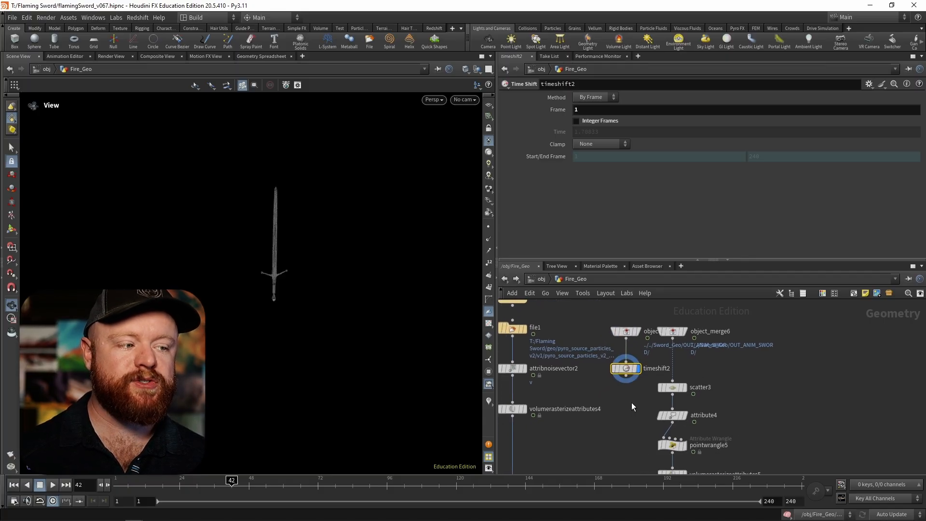
pyautogui.click(632, 402)
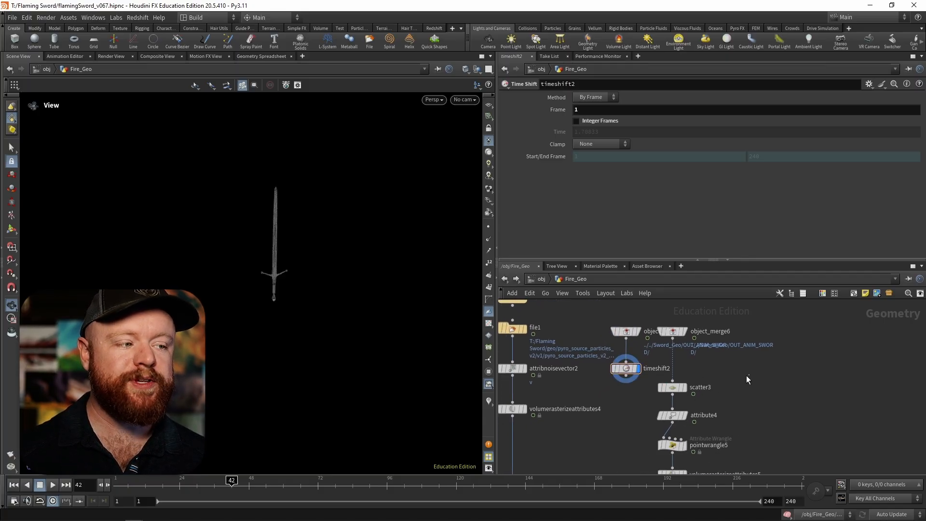
# Add an Attribute Copy node next to the scatter3 branch.
pyautogui.press('Tab')
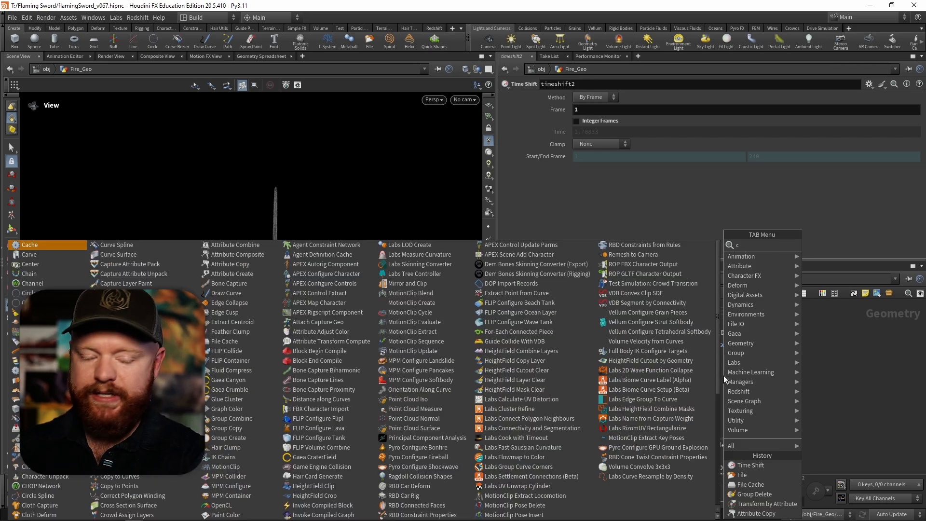
pyautogui.write('copy att')
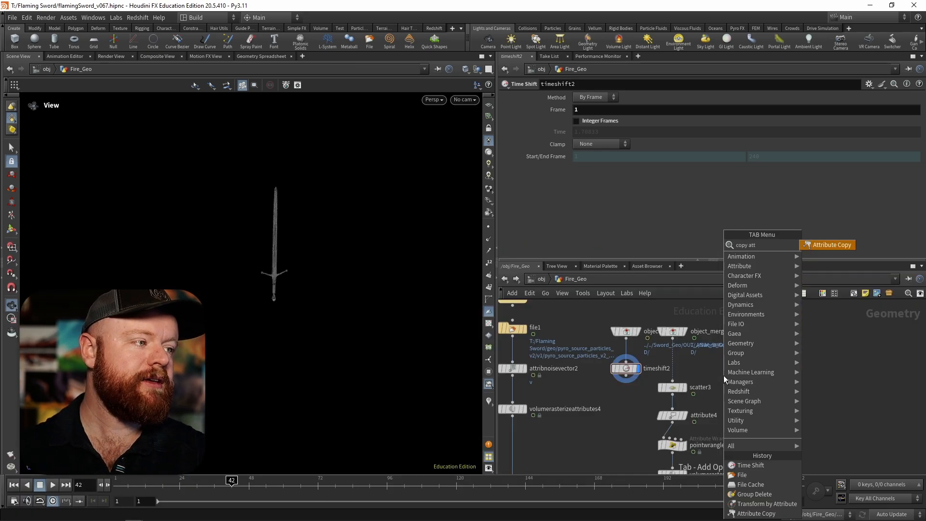
pyautogui.press('Return')
pyautogui.click(723, 375)
pyautogui.moveTo(736, 417); pyautogui.dragTo(695, 358, button='middle')
pyautogui.scroll(-3, 688, 358)
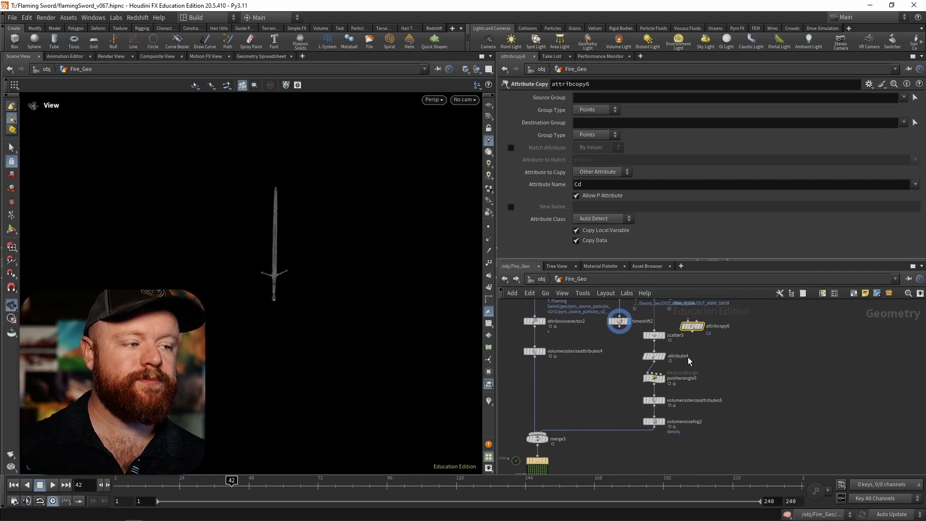
# Move scatter3 and all nodes downstream of it lower in the network to free space below the object merges.
pyautogui.moveTo(698, 447); pyautogui.dragTo(675, 417)
pyautogui.moveTo(649, 334); pyautogui.dragTo(646, 331)
pyautogui.moveTo(564, 394); pyautogui.dragTo(628, 357, button='middle')
pyautogui.scroll(-5, 628, 357)
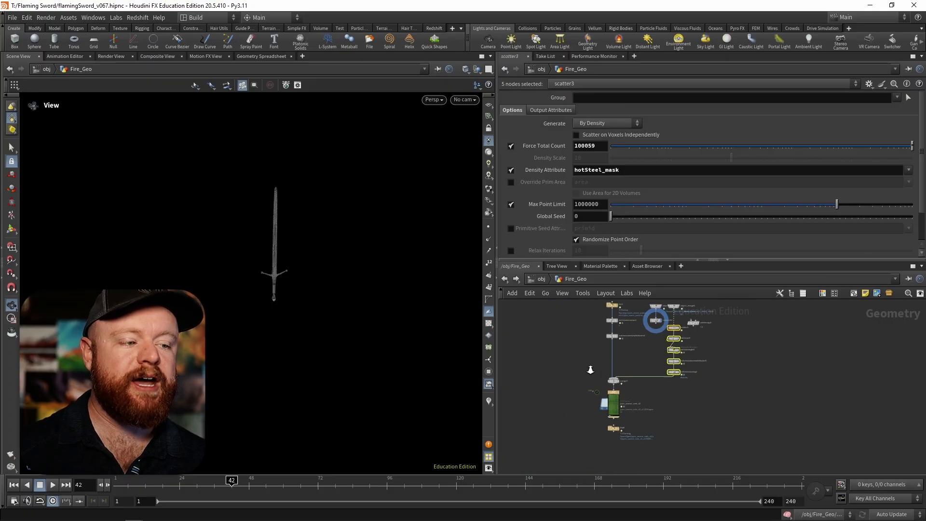
pyautogui.moveTo(588, 369); pyautogui.dragTo(680, 405)
pyautogui.scroll(3, 703, 404)
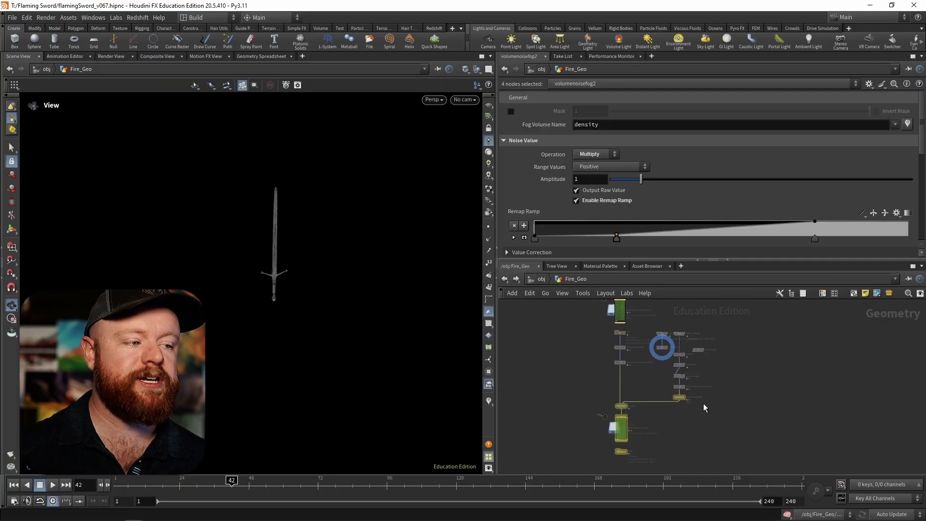
pyautogui.keyDown('shift'); pyautogui.moveTo(647, 334); pyautogui.dragTo(666, 364); pyautogui.keyUp('shift')
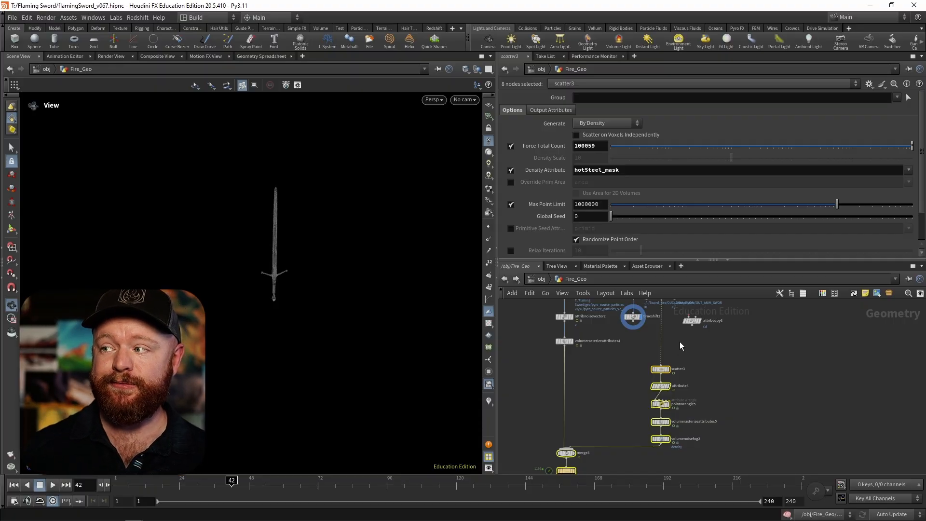
pyautogui.moveTo(694, 337); pyautogui.dragTo(713, 363, button='middle')
pyautogui.scroll(4, 719, 366)
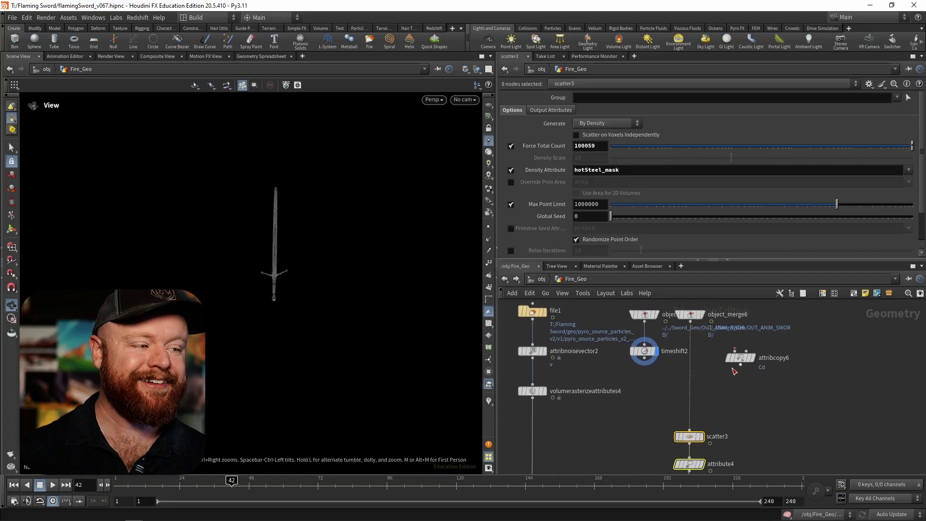
# Place attribcopy6 below timeshift2, wiring timeshift2 into its first input and object_merge6 into its second.
pyautogui.moveTo(733, 369); pyautogui.dragTo(632, 386)
pyautogui.scroll(2, 633, 378)
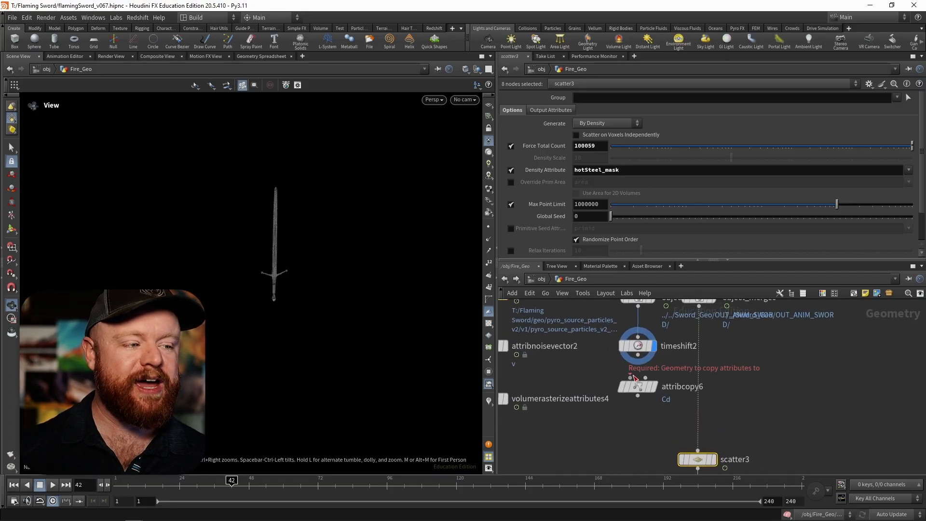
pyautogui.click(630, 377)
pyautogui.click(637, 355)
pyautogui.click(646, 377)
pyautogui.click(699, 306)
pyautogui.moveTo(749, 352); pyautogui.dragTo(765, 347, button='middle')
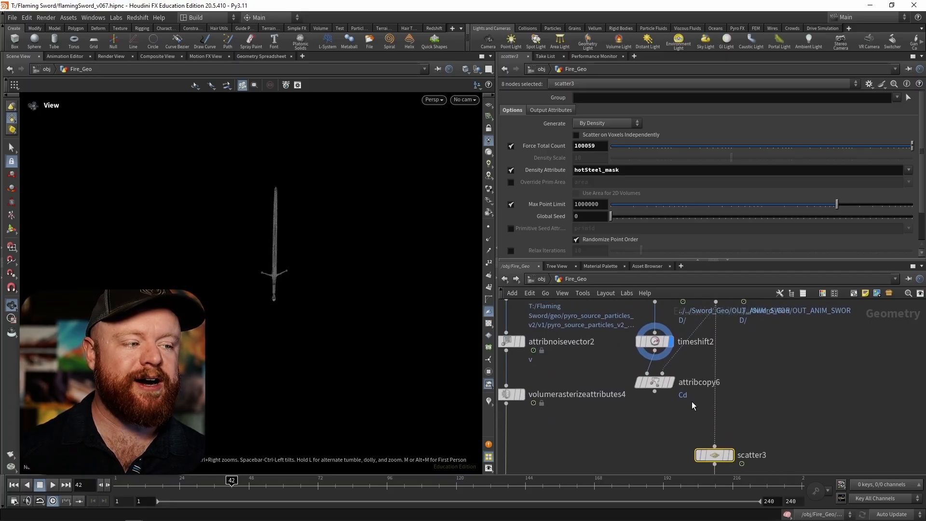
# Set attribcopy6 to copy the hotSteel_mask attribute.
pyautogui.click(655, 382)
pyautogui.doubleClick(605, 185)
pyautogui.write('hot')
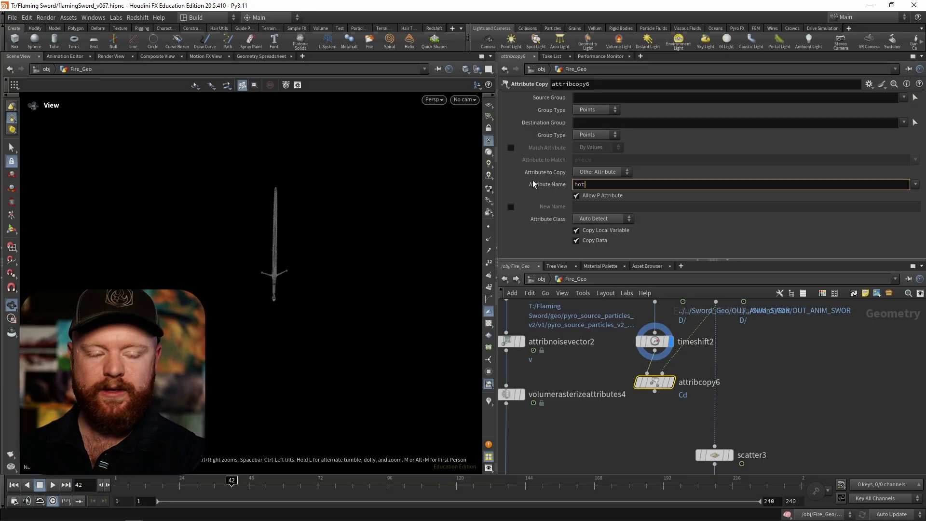
pyautogui.write('Steel_mask')
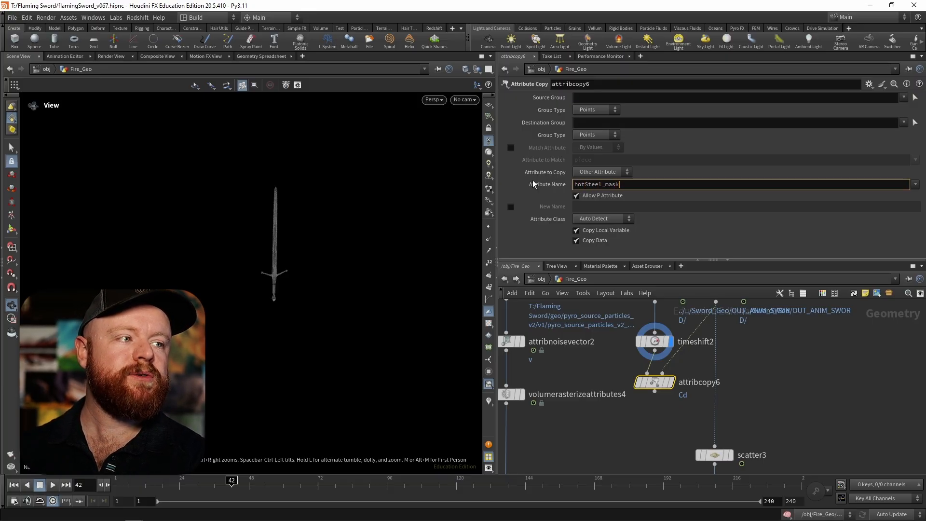
pyautogui.press('Return')
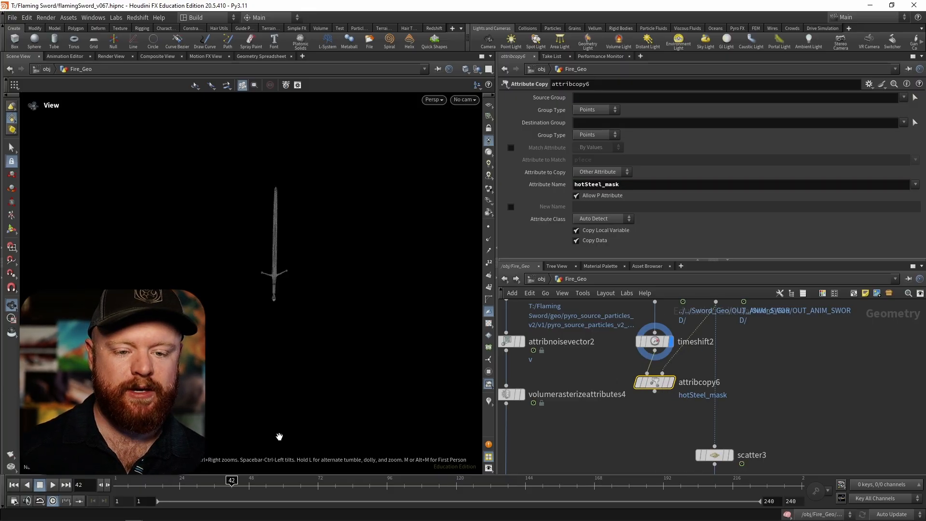
# Display attribcopy6 and scrub the timeline to examine the copied mask on the upright sword.
pyautogui.middleClick(654, 383)
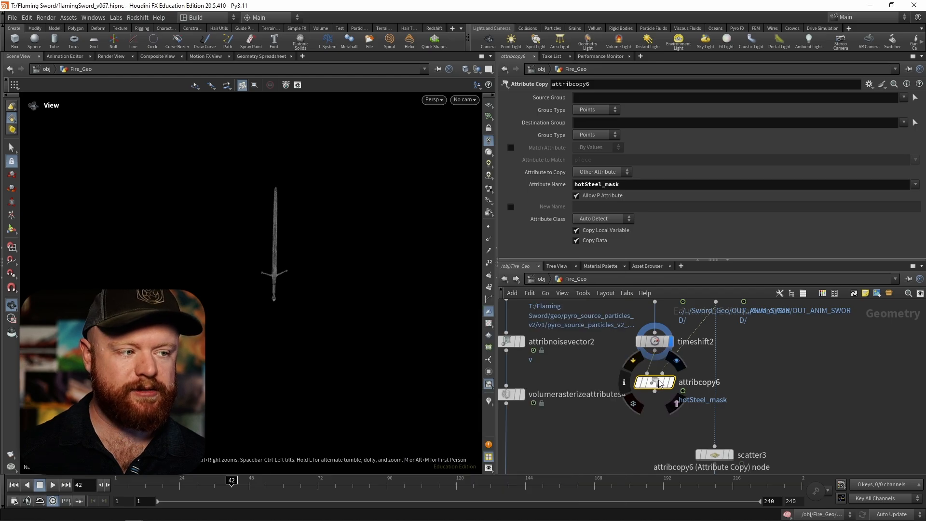
pyautogui.click(670, 382)
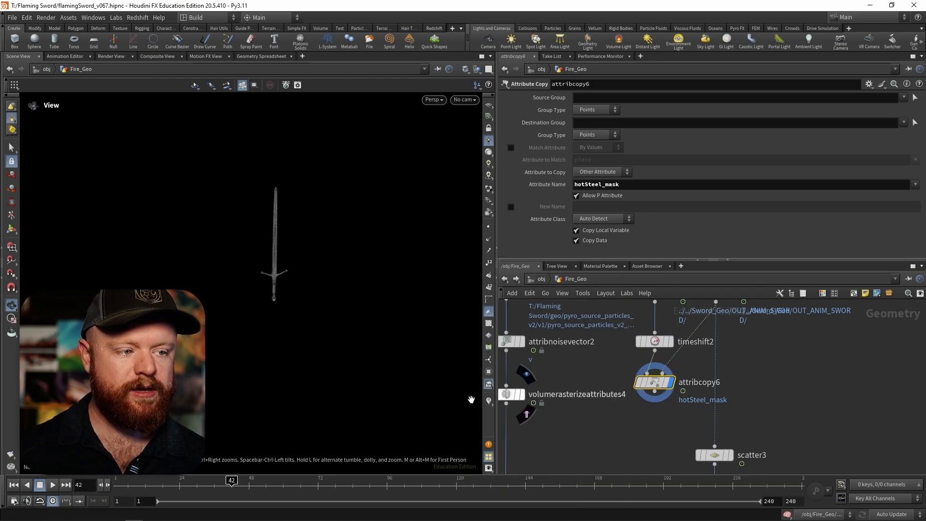
pyautogui.moveTo(289, 228); pyautogui.dragTo(272, 270)
pyautogui.moveTo(131, 481); pyautogui.dragTo(232, 481)
pyautogui.moveTo(759, 361); pyautogui.dragTo(757, 336, button='middle')
pyautogui.moveTo(766, 369); pyautogui.dragTo(680, 288, button='middle')
pyautogui.moveTo(568, 386); pyautogui.dragTo(624, 350, button='middle')
pyautogui.moveTo(626, 411); pyautogui.dragTo(656, 358, button='middle')
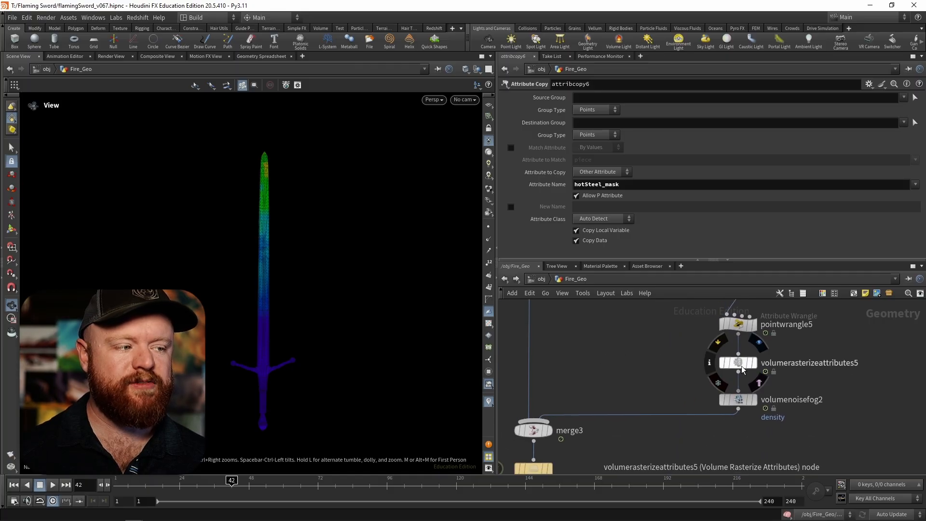
# Display volumerasterizeattributes5 and scrub the timeline to examine the blade's rasterized volume.
pyautogui.click(758, 342)
pyautogui.moveTo(663, 338); pyautogui.dragTo(757, 367)
pyautogui.moveTo(164, 490); pyautogui.dragTo(205, 489)
pyautogui.moveTo(581, 397); pyautogui.dragTo(656, 339, button='middle')
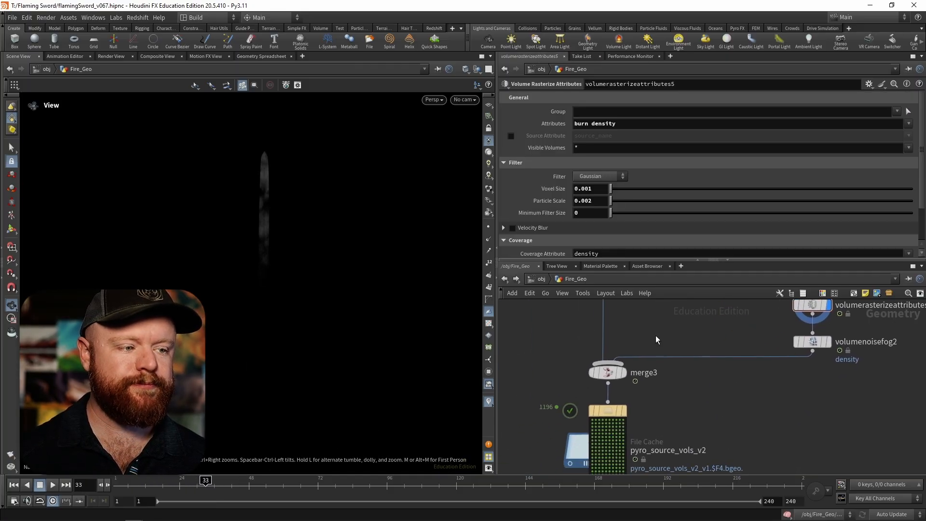
pyautogui.moveTo(654, 404); pyautogui.dragTo(687, 344, button='middle')
pyautogui.scroll(-3, 701, 355)
pyautogui.moveTo(562, 370); pyautogui.dragTo(659, 398)
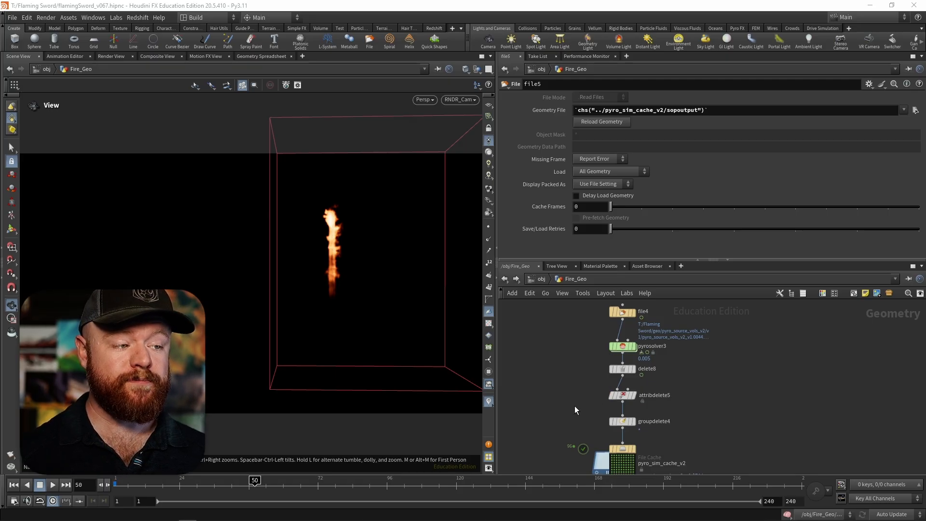
# Review the nodes down to the cached pyro simulation, switch to MPlay, play the flame flipbook, and stop it.
pyautogui.moveTo(591, 387); pyautogui.dragTo(584, 359, button='middle')
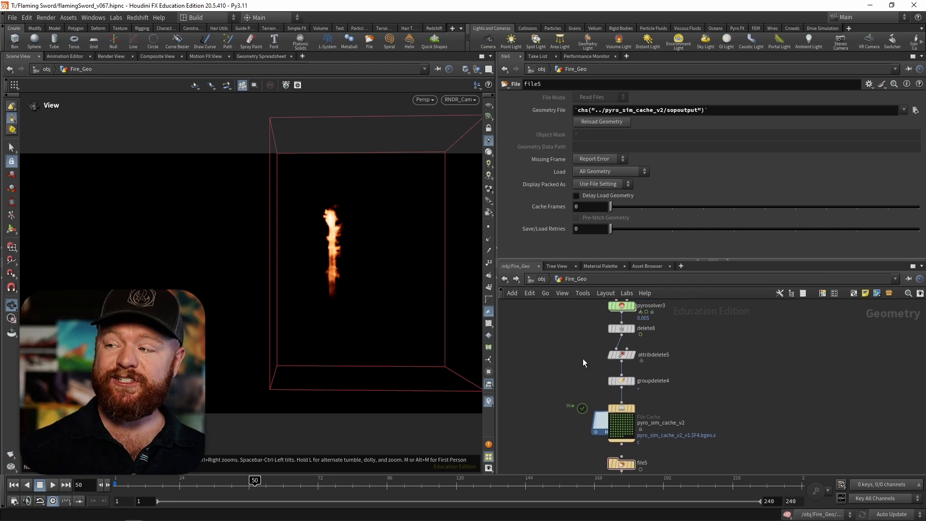
pyautogui.moveTo(565, 389); pyautogui.dragTo(561, 363, button='middle')
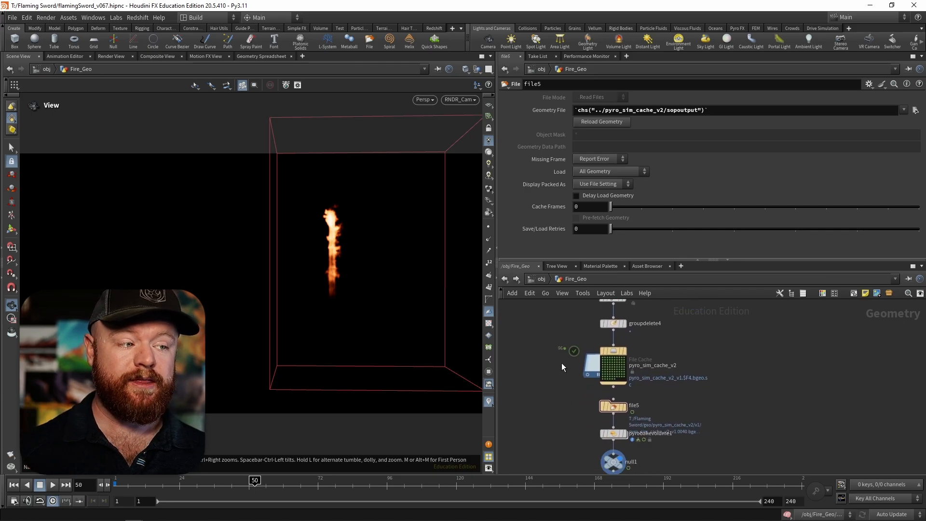
pyautogui.moveTo(159, 514)
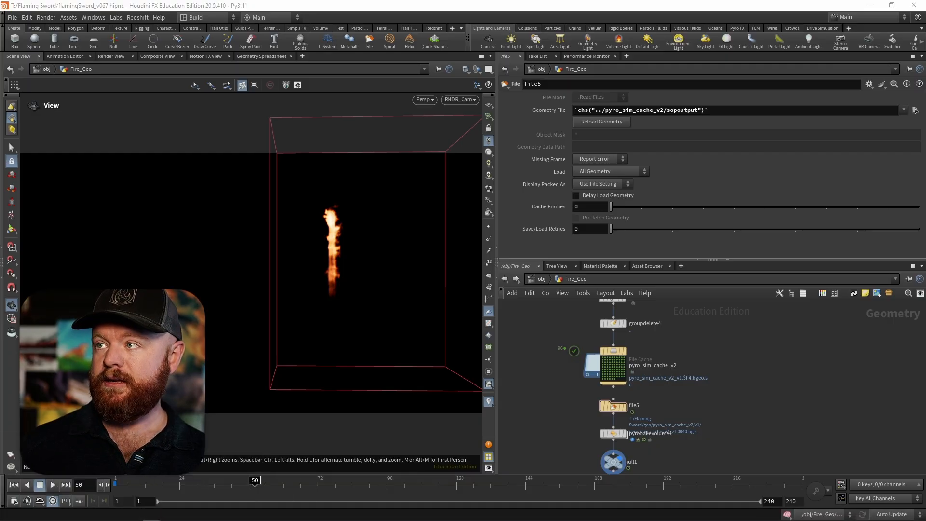
pyautogui.moveTo(0, 80); pyautogui.dragTo(421, 1)
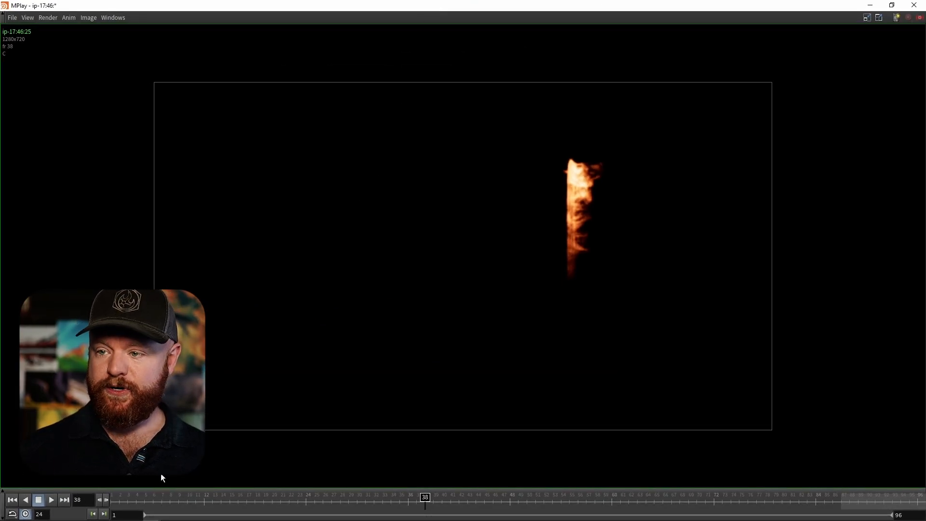
pyautogui.click(51, 500)
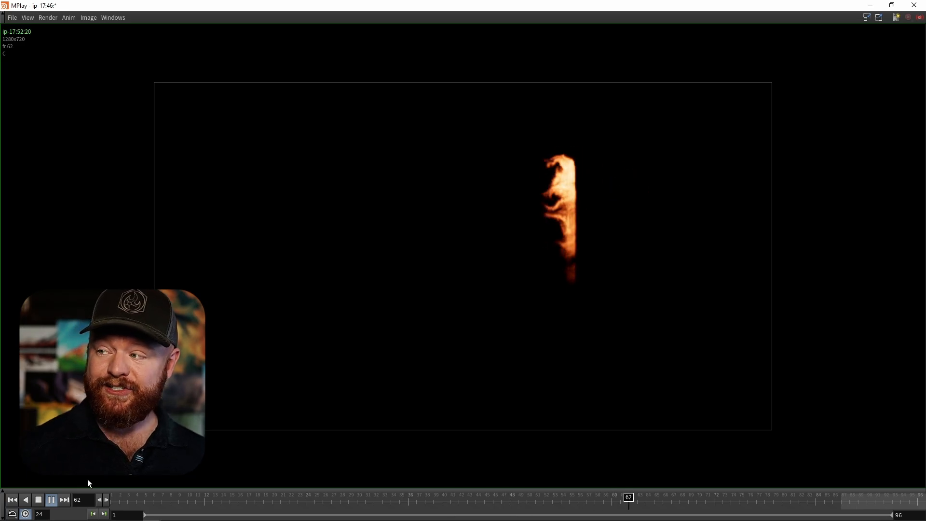
pyautogui.click(39, 500)
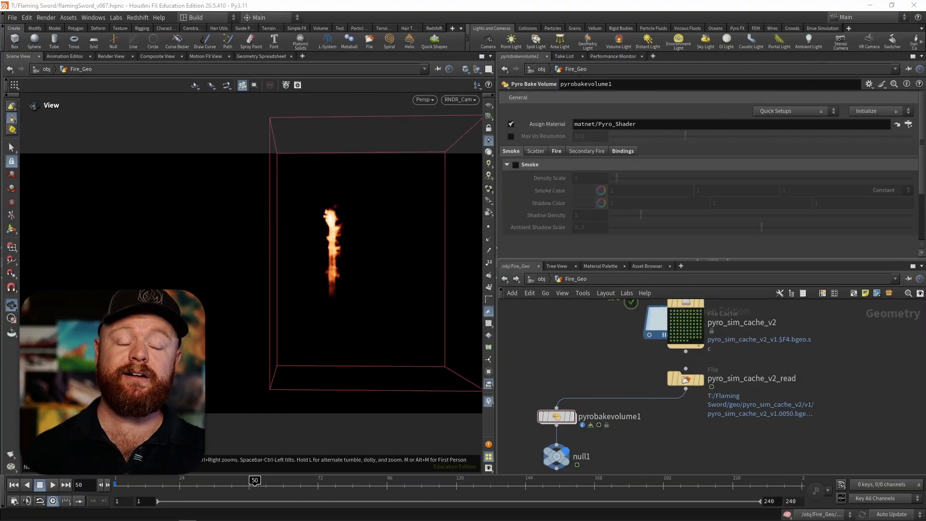
# Add an Attribute Copy below pyro_sim_cache_v2_read and wire the cached simulation into its first input.
pyautogui.scroll(-1, 627, 410)
pyautogui.press('Tab')
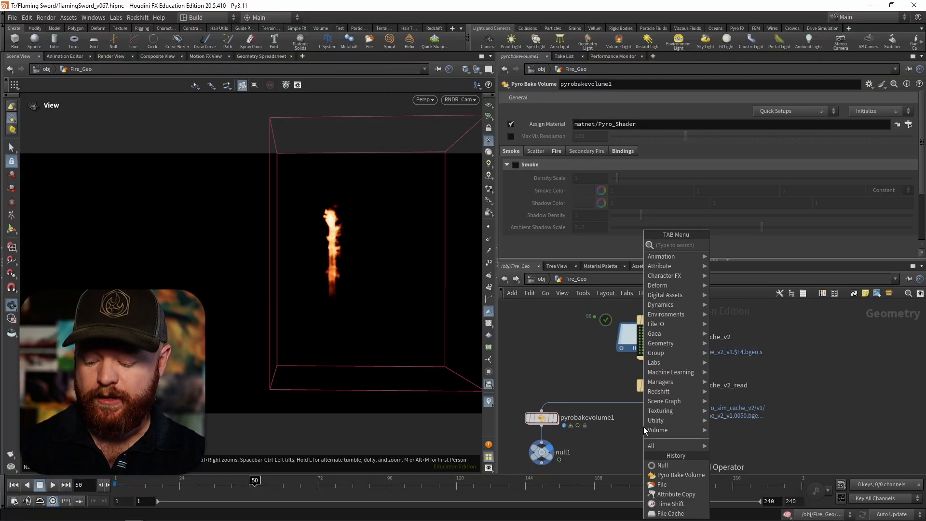
pyautogui.write('a')
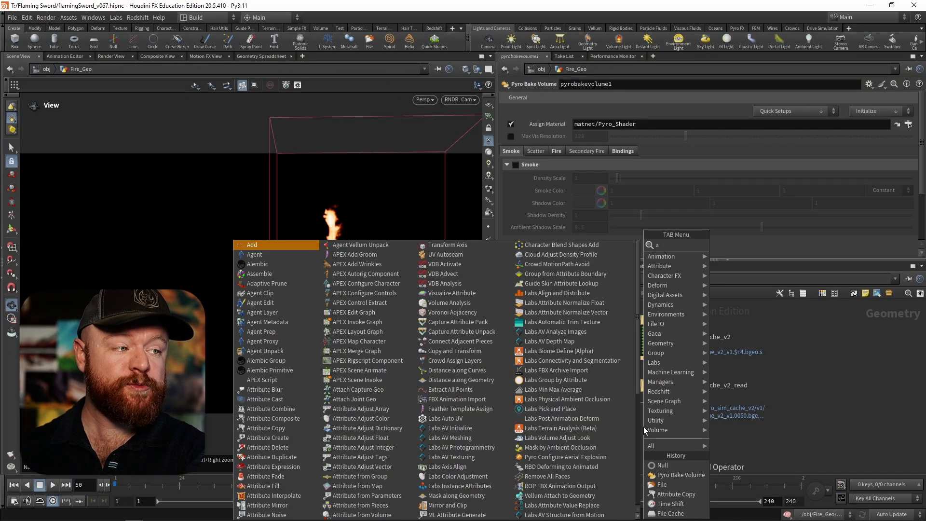
pyautogui.write('ttrib copy')
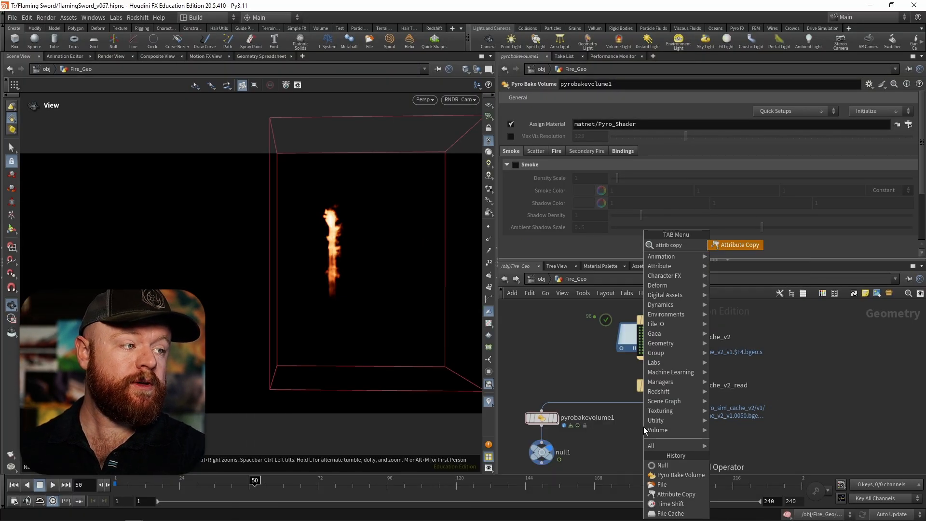
pyautogui.press('Return')
pyautogui.click(643, 426)
pyautogui.moveTo(644, 427); pyautogui.dragTo(656, 393)
pyautogui.click(659, 427)
# Wire attribpromote3, which carries the xform attribute, into the second input of attribcopy7.
pyautogui.moveTo(778, 312)
pyautogui.mouseDown(button='middle')
pyautogui.moveTo(707, 411)
pyautogui.moveTo(700, 471)
pyautogui.mouseUp(button='middle')
pyautogui.moveTo(695, 393)
pyautogui.mouseDown(button='middle')
pyautogui.moveTo(713, 449)
pyautogui.moveTo(710, 427)
pyautogui.mouseUp(button='middle')
pyautogui.moveTo(694, 380); pyautogui.dragTo(695, 450, button='middle')
pyautogui.moveTo(696, 403); pyautogui.dragTo(669, 453, button='middle')
pyautogui.moveTo(646, 382); pyautogui.dragTo(663, 519, button='middle')
pyautogui.moveTo(671, 399); pyautogui.dragTo(671, 453, button='middle')
pyautogui.moveTo(668, 381)
pyautogui.mouseDown(button='middle')
pyautogui.moveTo(669, 448)
pyautogui.moveTo(669, 397)
pyautogui.moveTo(671, 434)
pyautogui.mouseUp(button='middle')
pyautogui.moveTo(685, 359); pyautogui.dragTo(687, 405, button='middle')
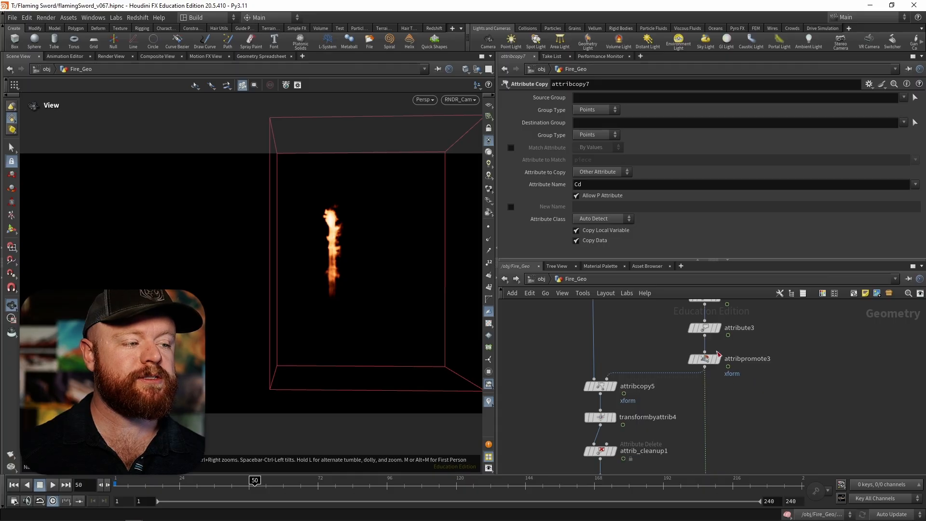
pyautogui.scroll(-3, 718, 384)
pyautogui.scroll(-2, 724, 386)
pyautogui.moveTo(734, 426); pyautogui.dragTo(748, 319, button='middle')
pyautogui.moveTo(694, 428); pyautogui.dragTo(704, 273, button='middle')
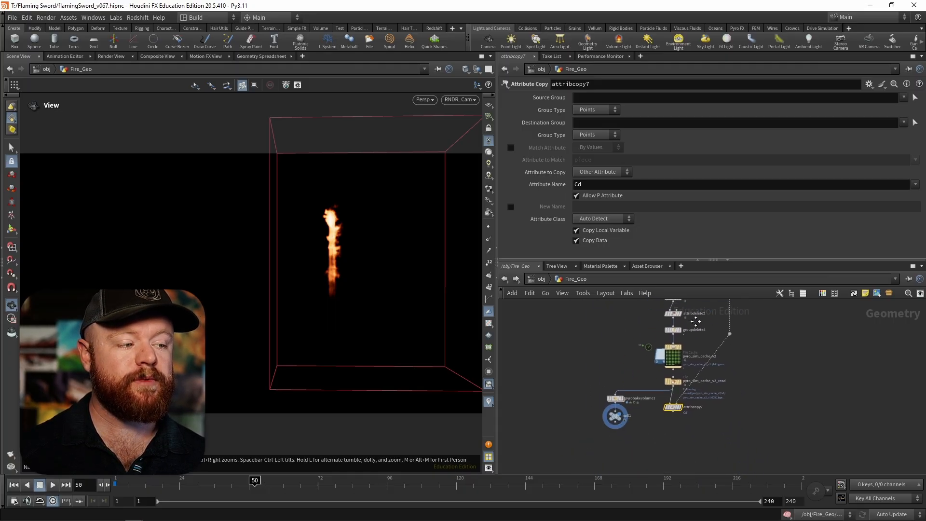
# Add a Transform by Attribute below attribcopy7 using xform, enable Invert Transformation, display it, and move the timeline to frame 18.
pyautogui.moveTo(710, 408); pyautogui.dragTo(725, 370, button='middle')
pyautogui.scroll(3, 724, 370)
pyautogui.press('Tab')
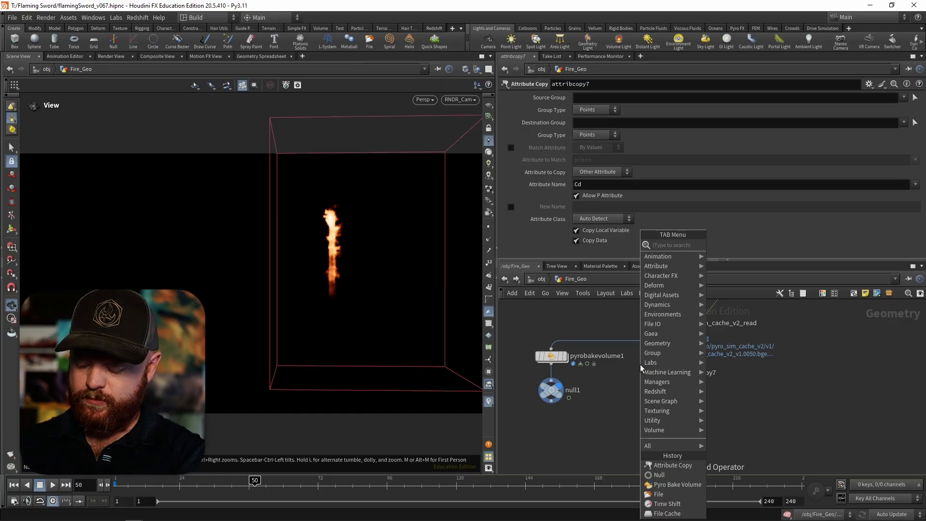
pyautogui.write('transform by')
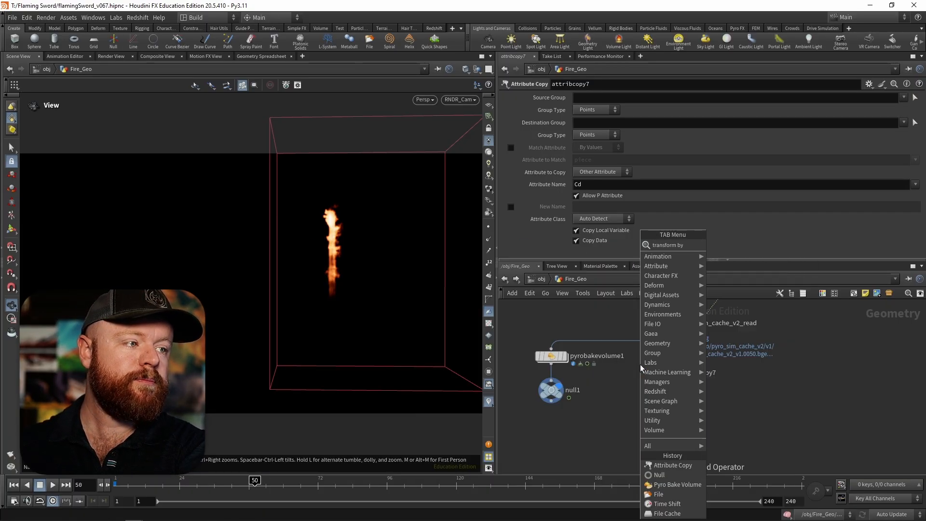
pyautogui.press('Down')
pyautogui.press('Return')
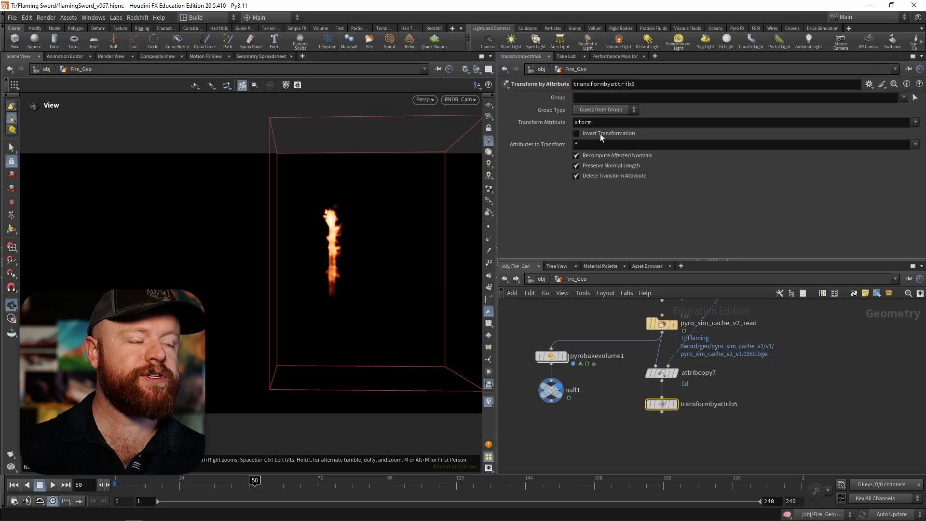
pyautogui.moveTo(667, 408)
pyautogui.click(683, 387)
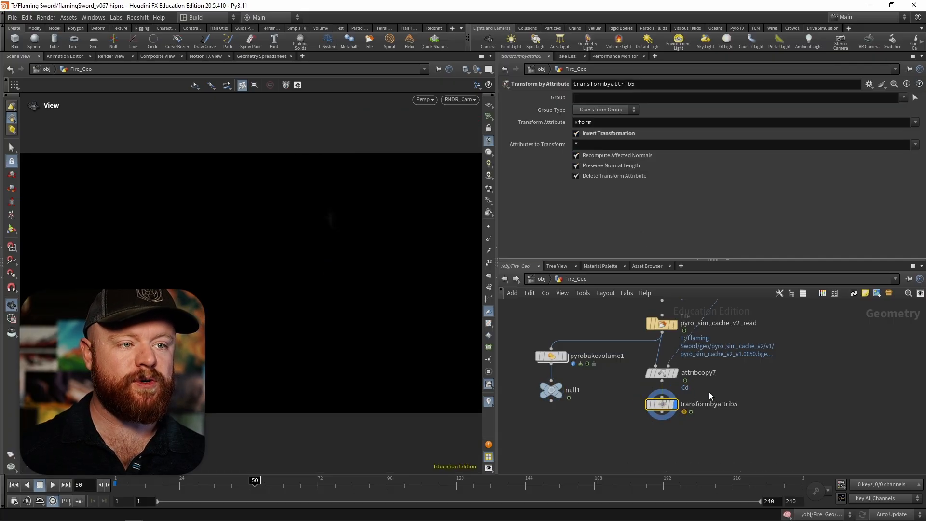
pyautogui.moveTo(631, 434); pyautogui.dragTo(631, 435)
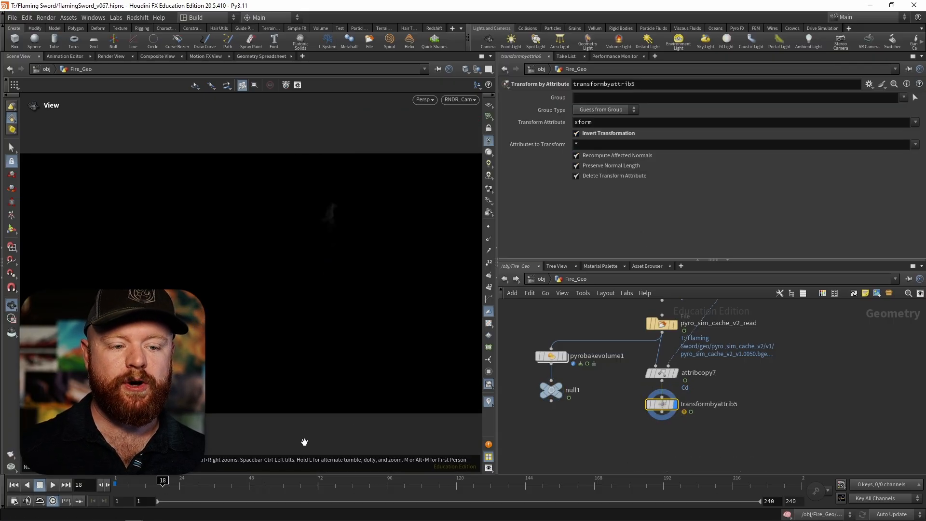
# Set attribcopy7 to copy the xform attribute and check its node info for that attribute.
pyautogui.click(662, 372)
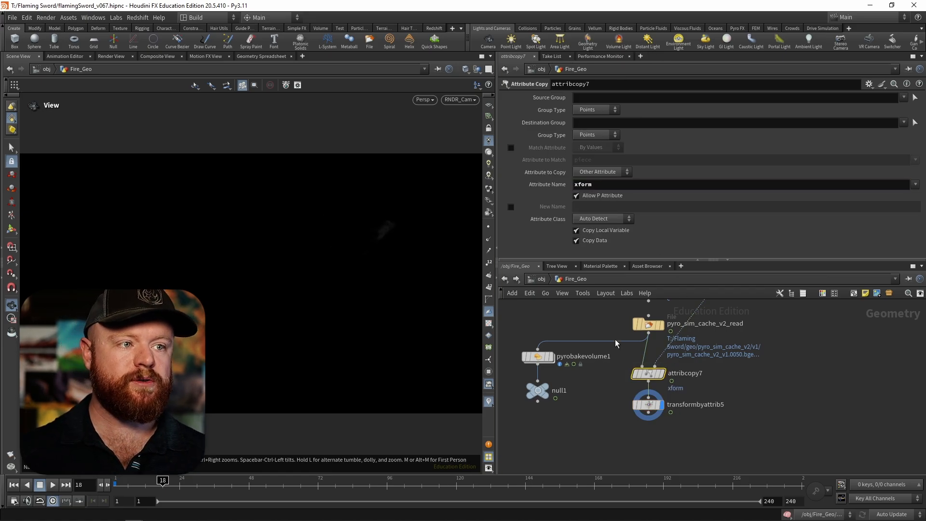
pyautogui.middleClick(654, 378)
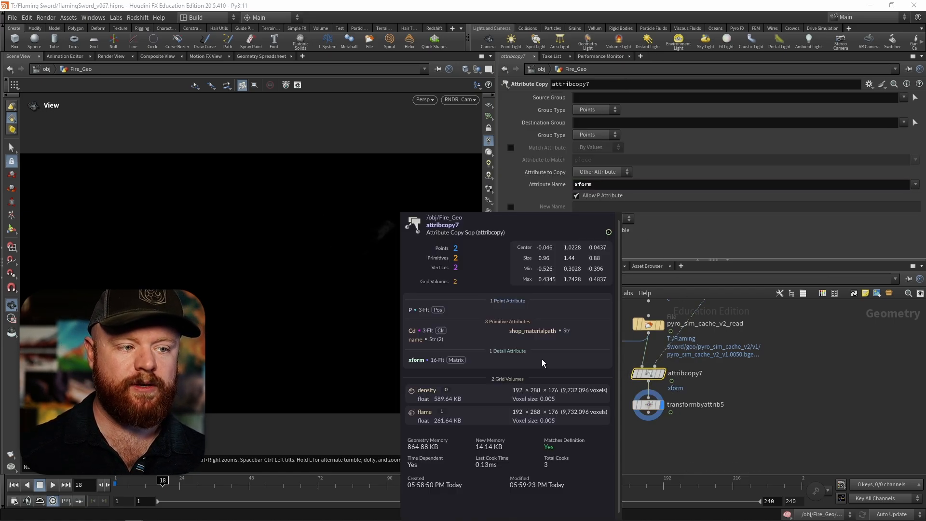
pyautogui.click(649, 405)
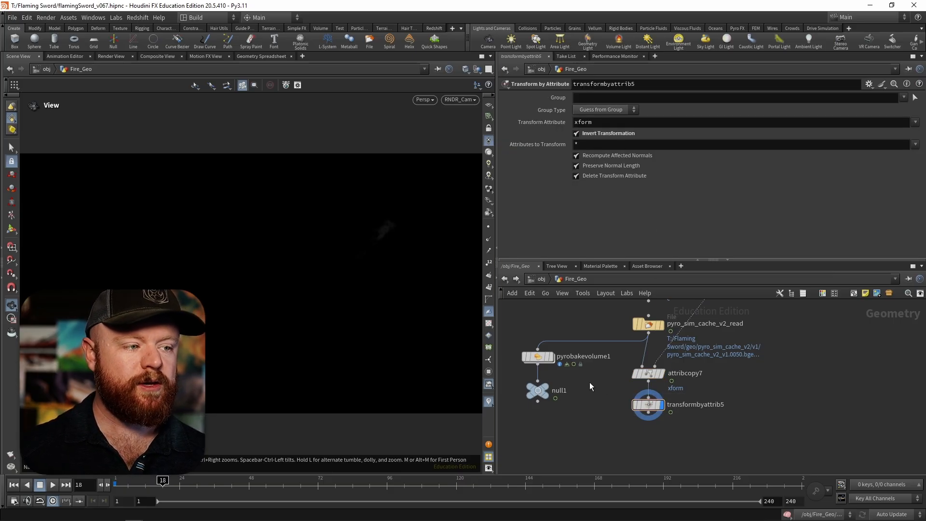
# Move pyrobakevolume1 and its null down, wire transformbyattrib5 into pyrobakevolume1, and display null1.
pyautogui.moveTo(538, 352); pyautogui.dragTo(532, 426)
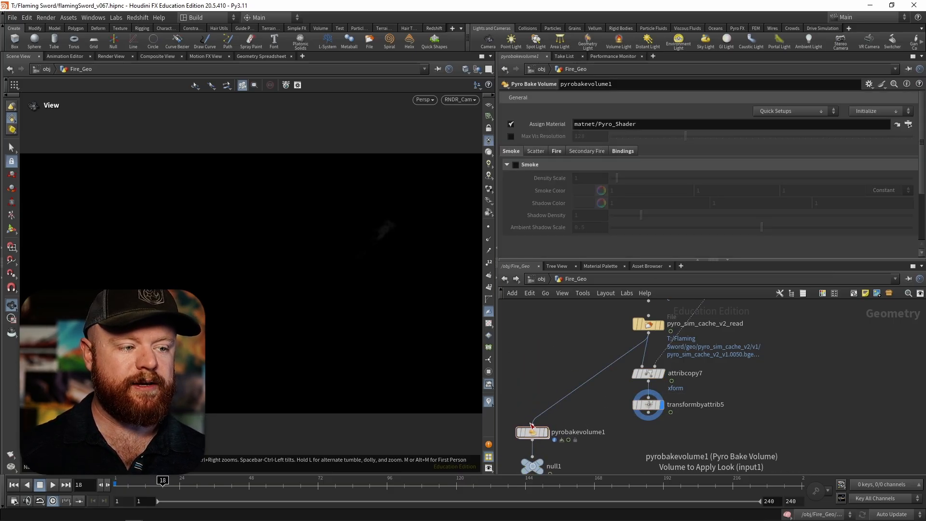
pyautogui.moveTo(562, 441); pyautogui.dragTo(592, 407, button='middle')
pyautogui.click(579, 416)
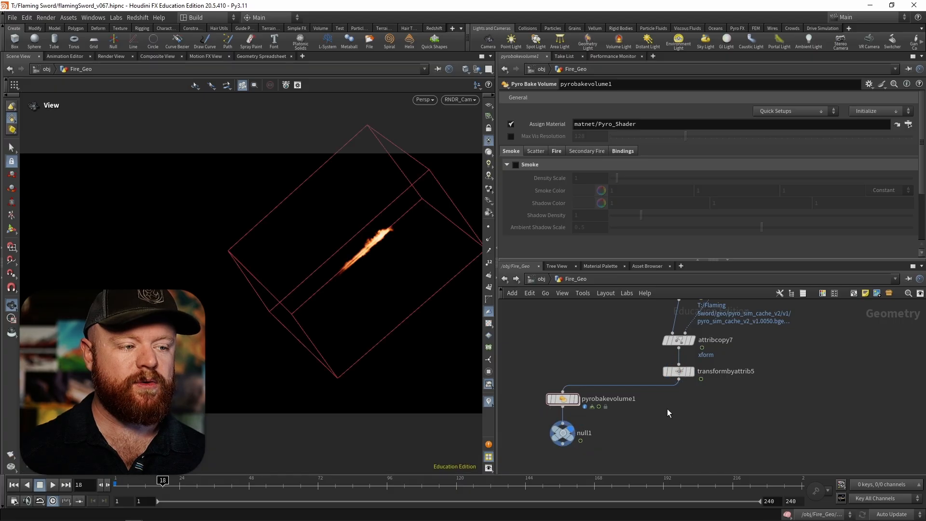
# Go up to the object level to show the fire together with the sword, and turn off the viewport's visualizers.
pyautogui.moveTo(658, 405); pyautogui.dragTo(615, 415, button='middle')
pyautogui.moveTo(561, 349); pyautogui.dragTo(545, 405, button='middle')
pyautogui.click(541, 281)
pyautogui.click(622, 337)
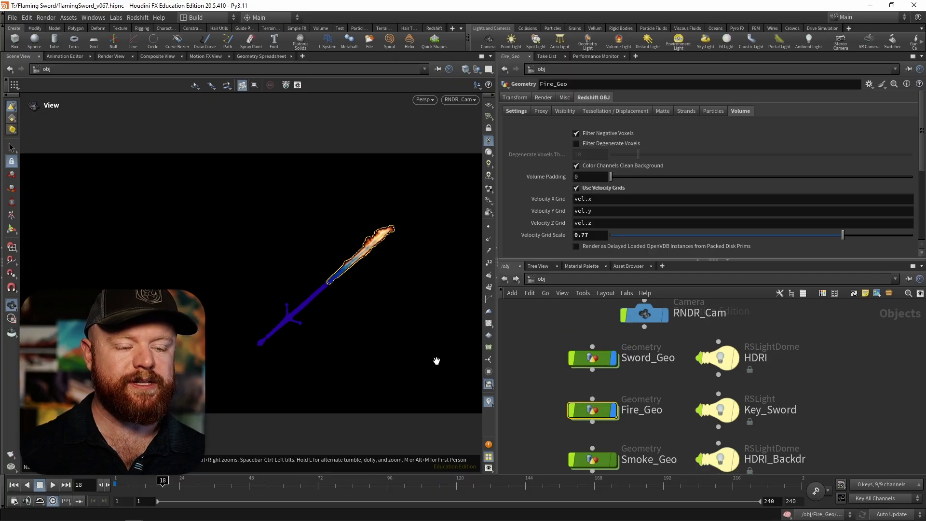
pyautogui.click(488, 401)
# Scrub the timeline to examine how the fire follows the sword, switch to MPlay, and play the flaming sword sequence.
pyautogui.moveTo(129, 489); pyautogui.dragTo(179, 481)
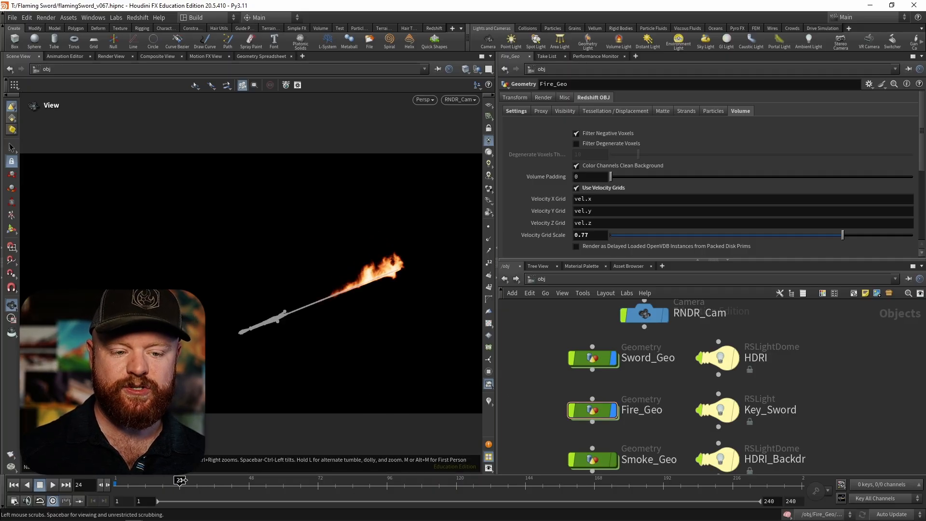
pyautogui.moveTo(193, 482); pyautogui.dragTo(196, 481)
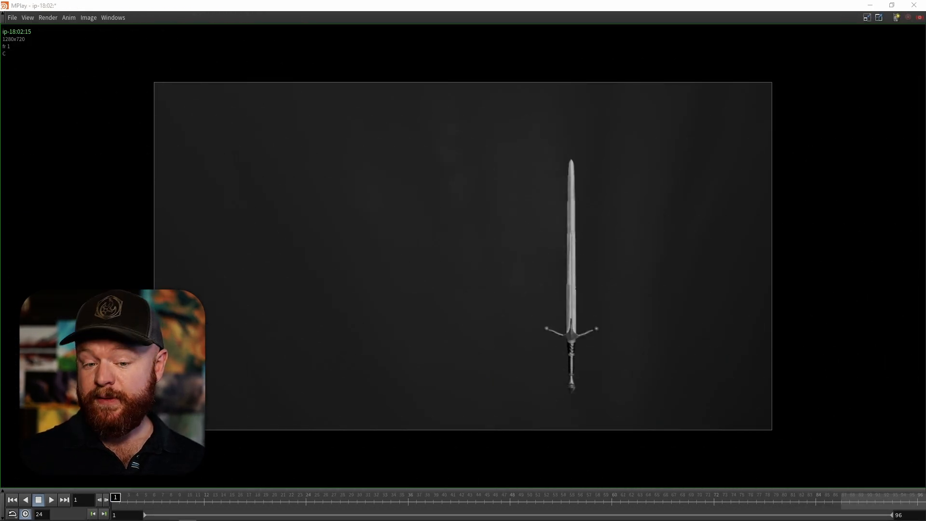
pyautogui.click(52, 499)
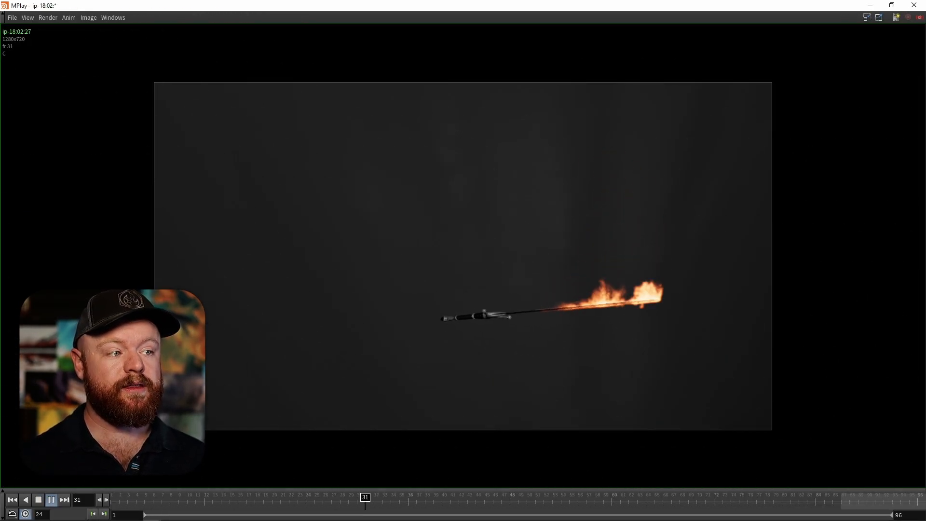